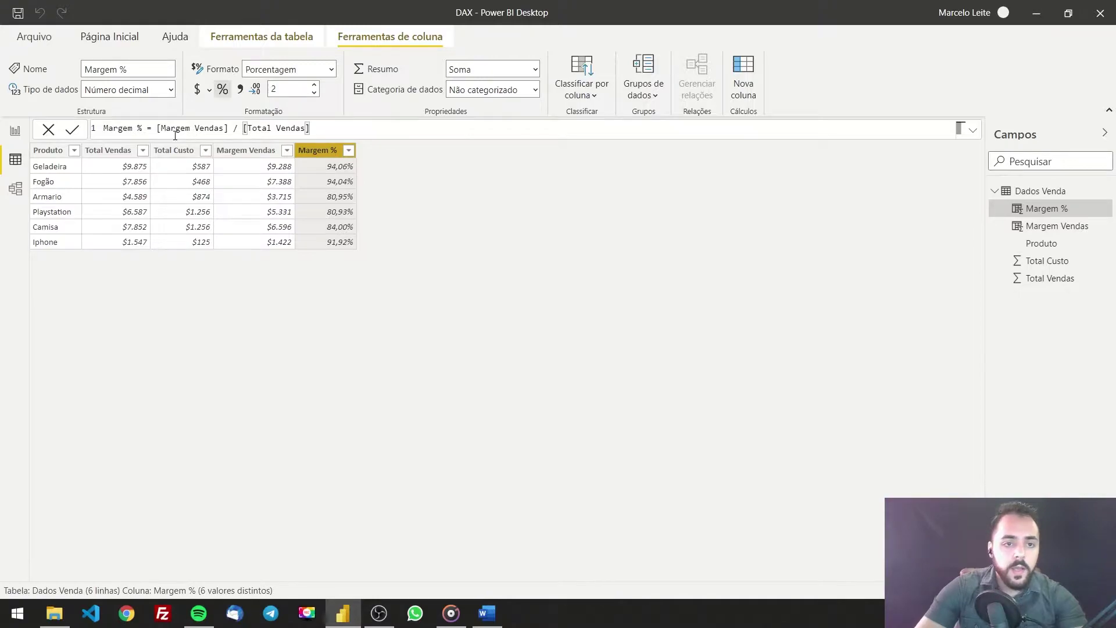
- Examine the formulas of the Margem % and Margem Vendas columns and compare them with the totals in the report matrix
left_click_drag(227, 129, 156, 133)
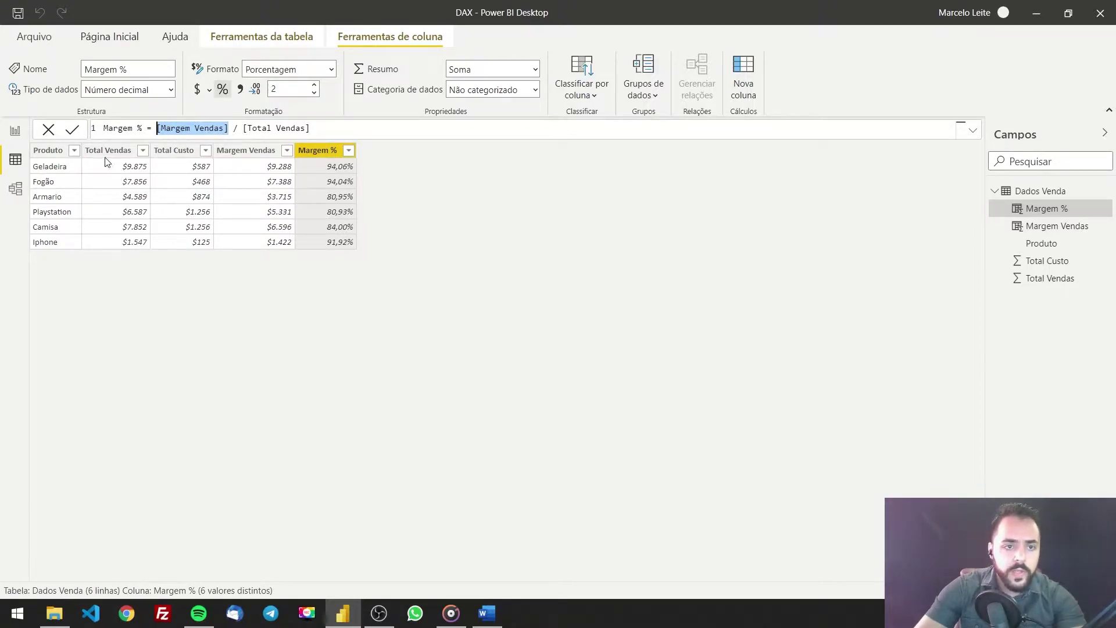
left_click(259, 153)
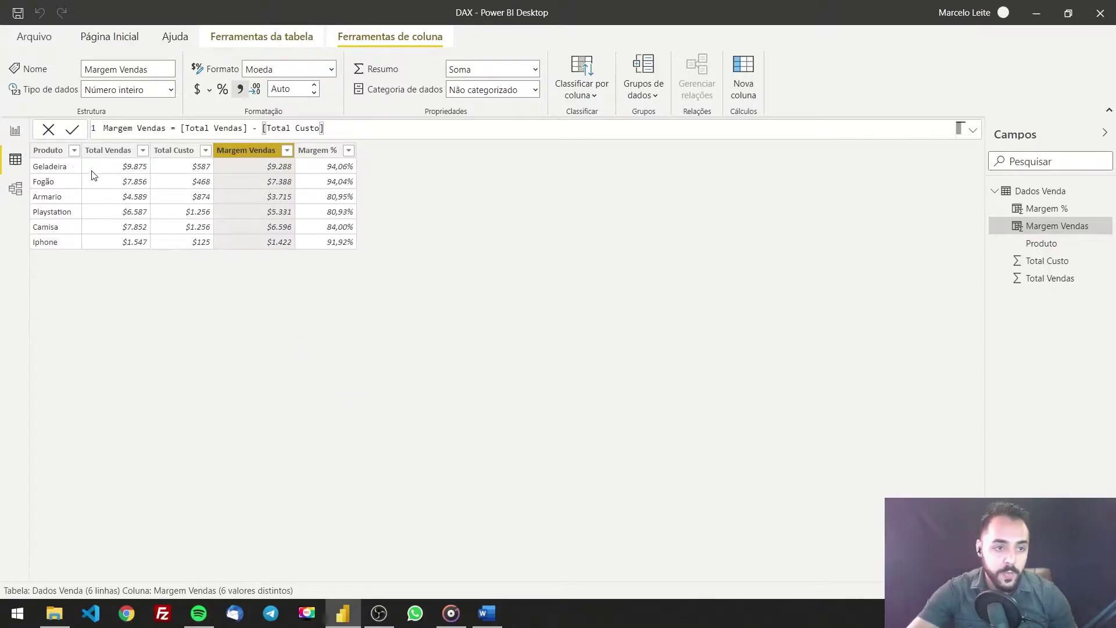
left_click(15, 133)
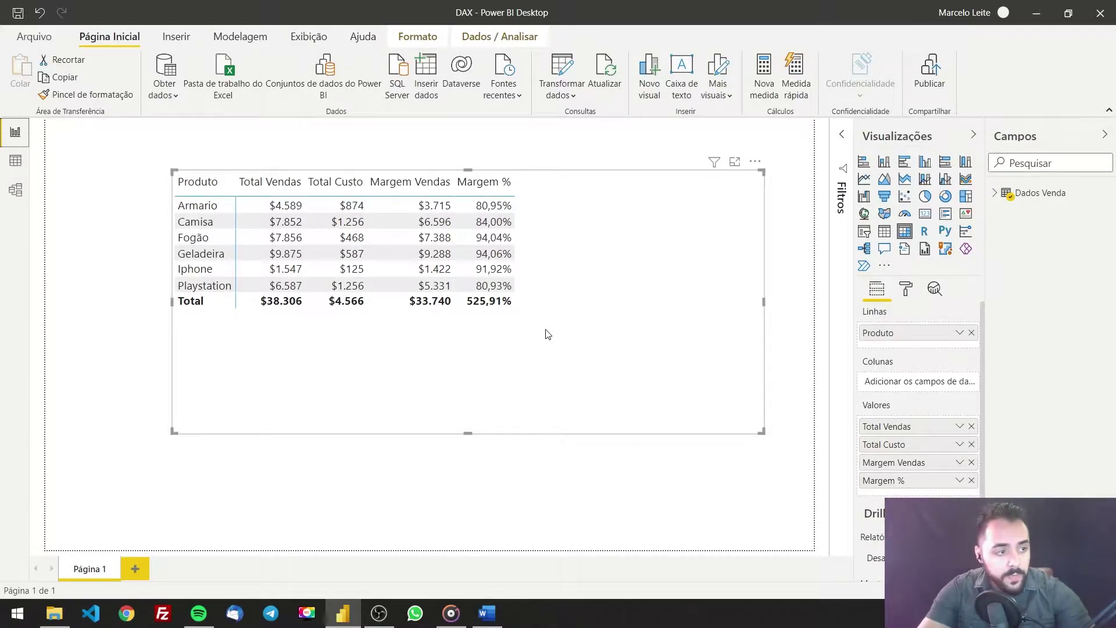
left_click(20, 169)
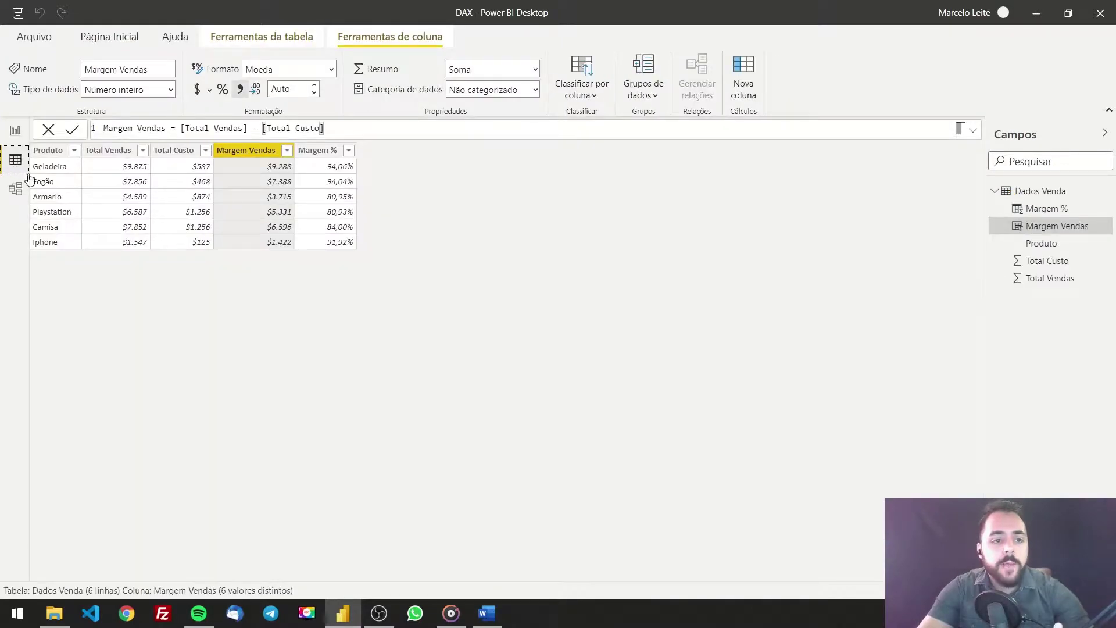
left_click(317, 150)
left_click(240, 149)
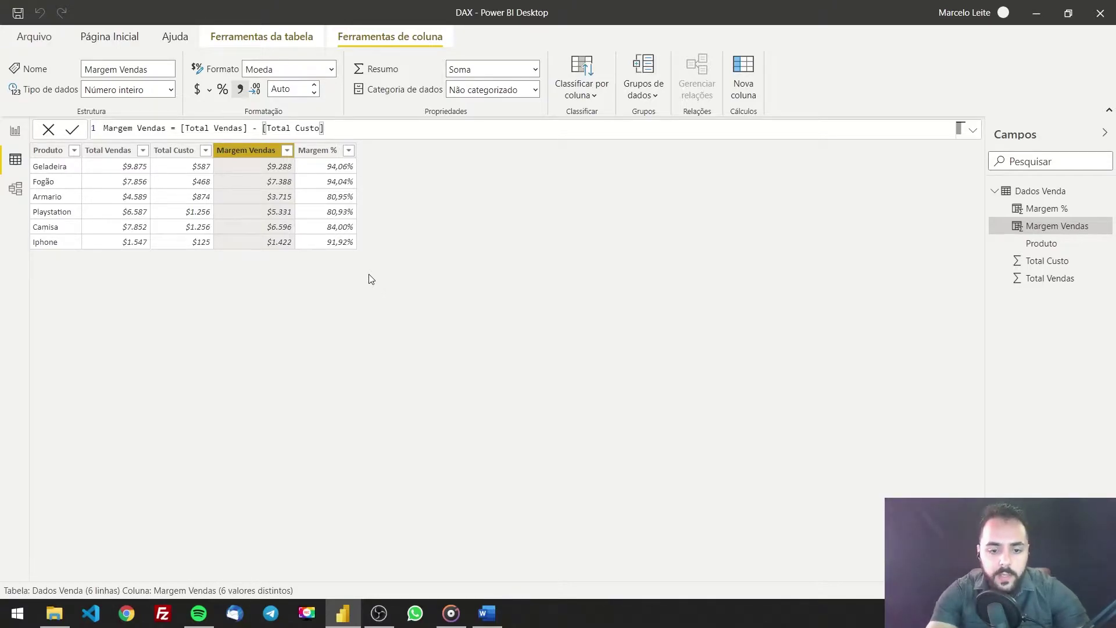
- Open a blank Notepad window and place it over the data table
key("super+r")
type("notepad")
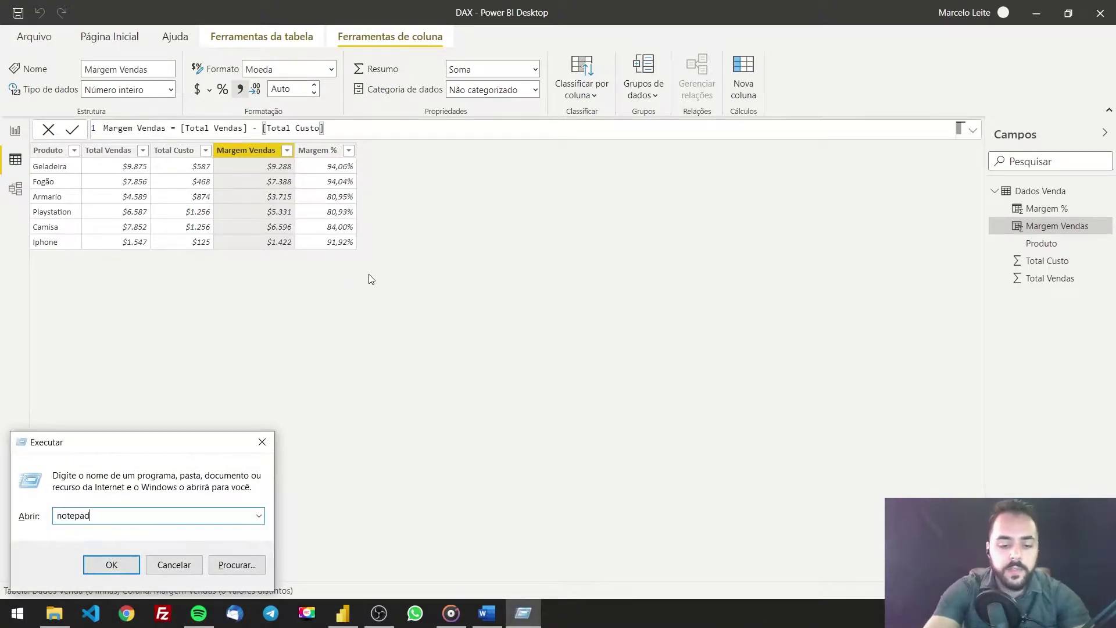
key("Return")
left_click_drag(306, 16, 489, 66)
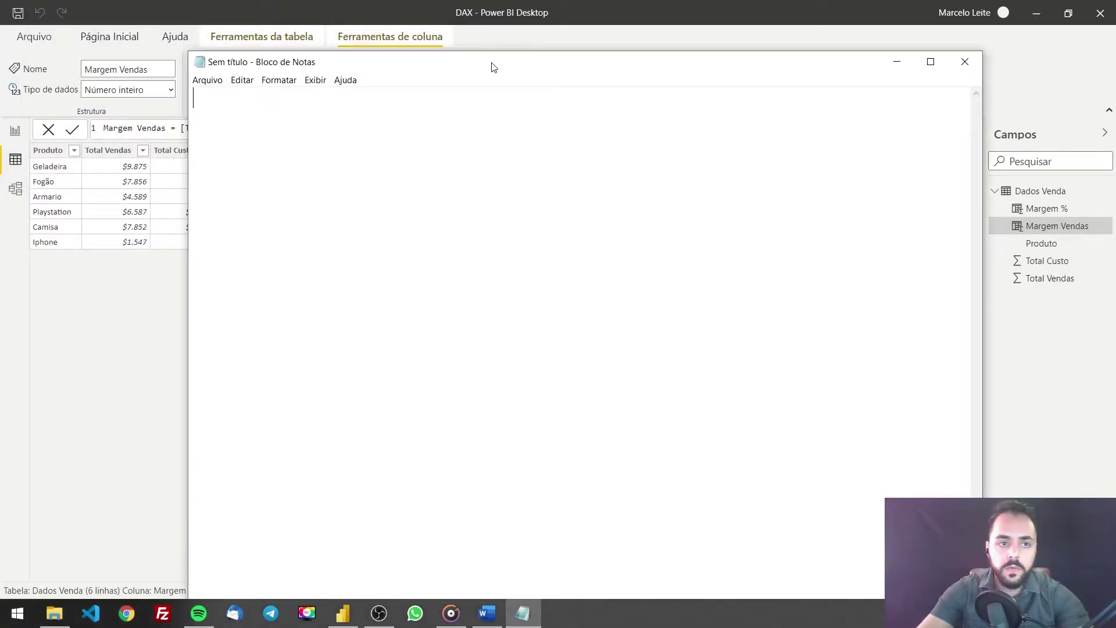
- Write the note "Filtro - Global [O que é uma coluna?] [Sei o que é um numeros]", highlight its last bracketed part and minimize Notepad
type("Filtro - ")
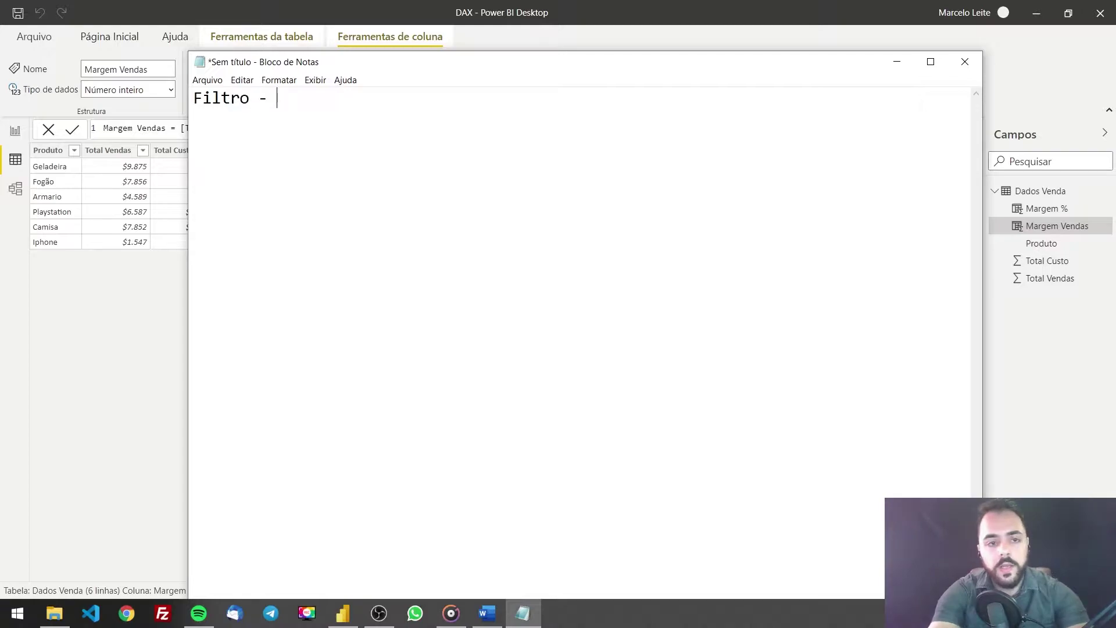
type("Global")
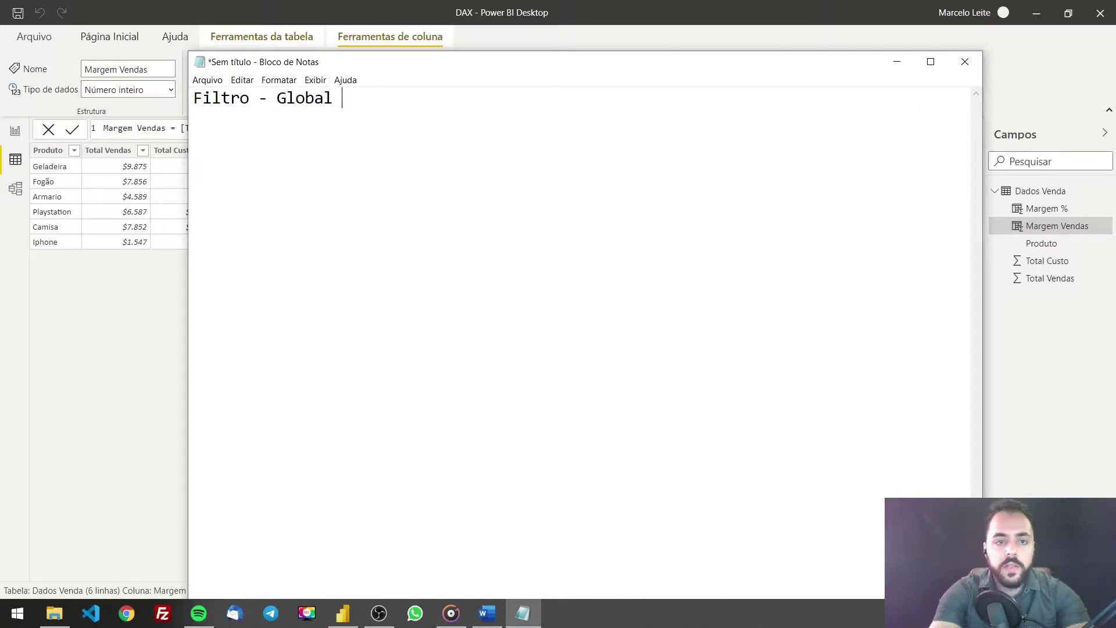
type(" [O")
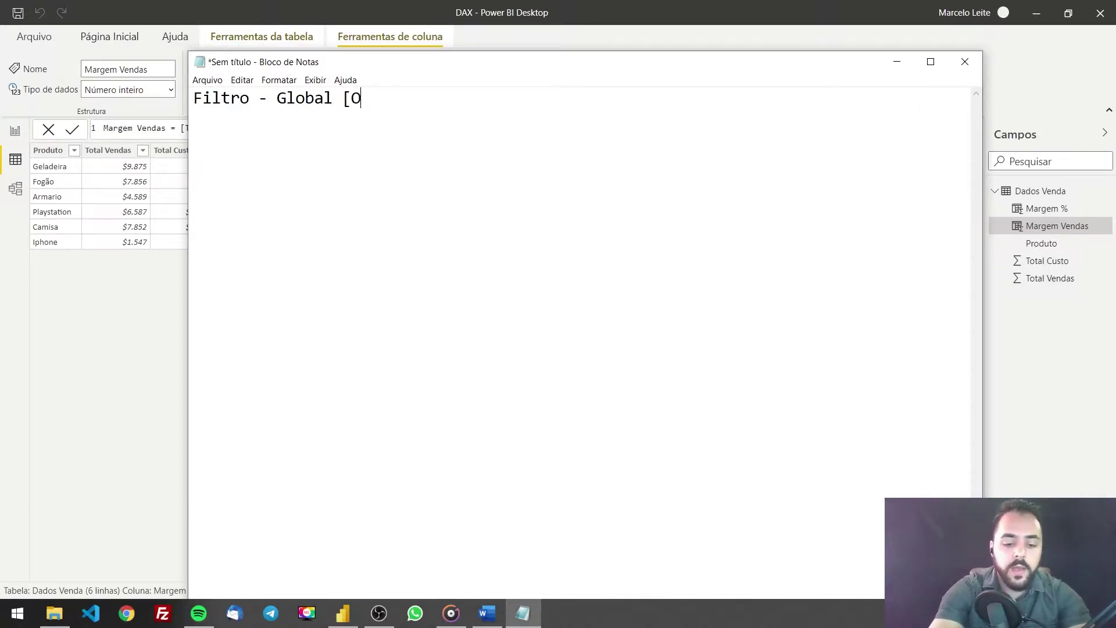
type(" que é uma colu")
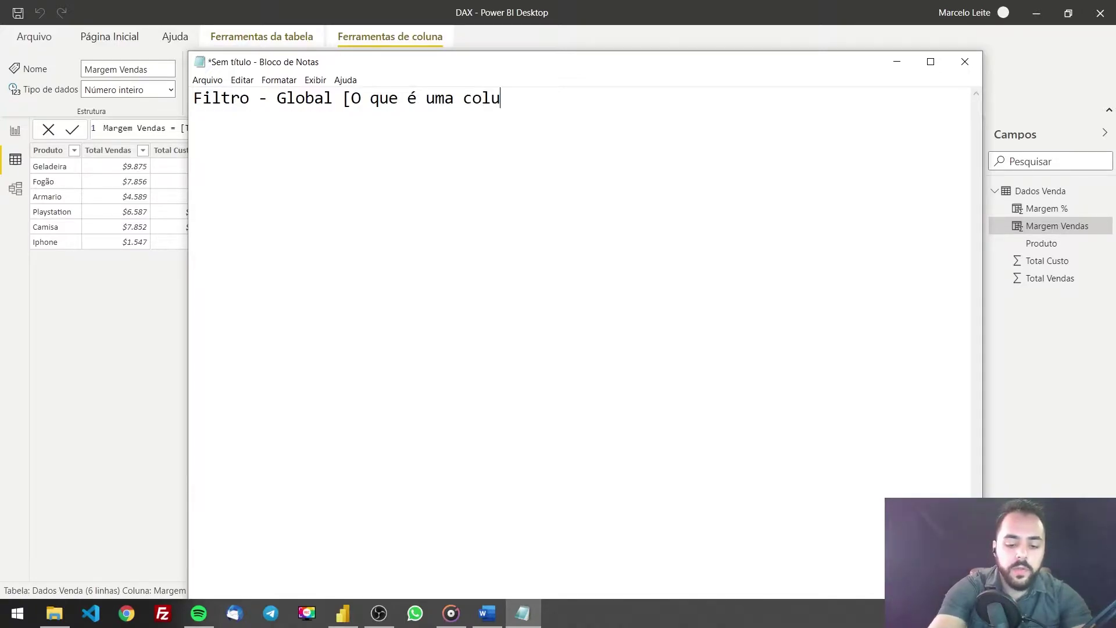
type("na?]")
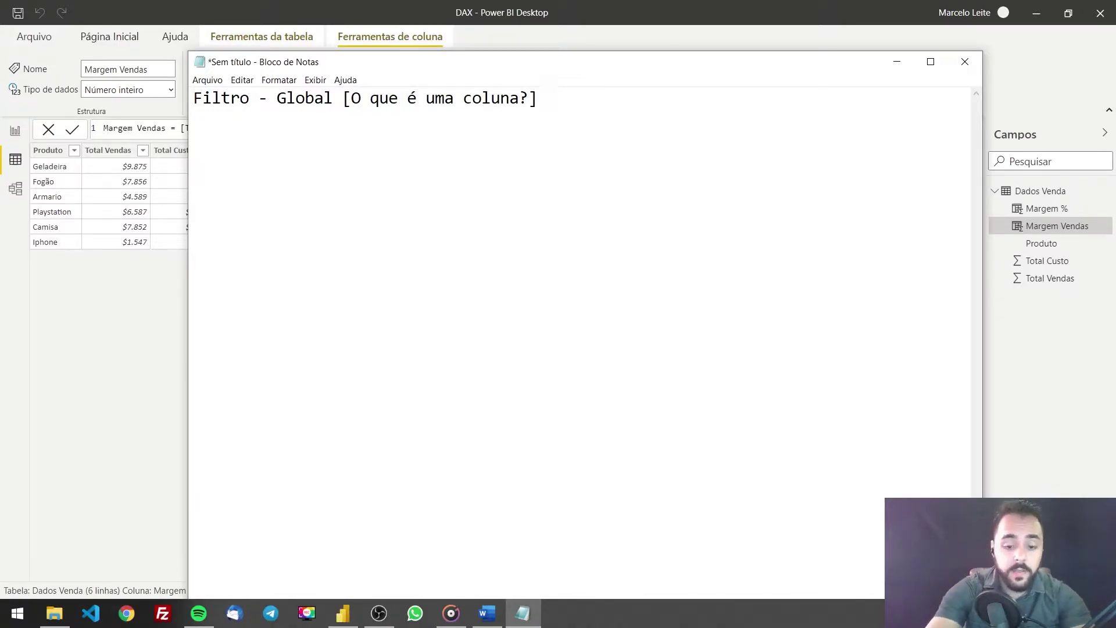
type(" [Sei o que é ")
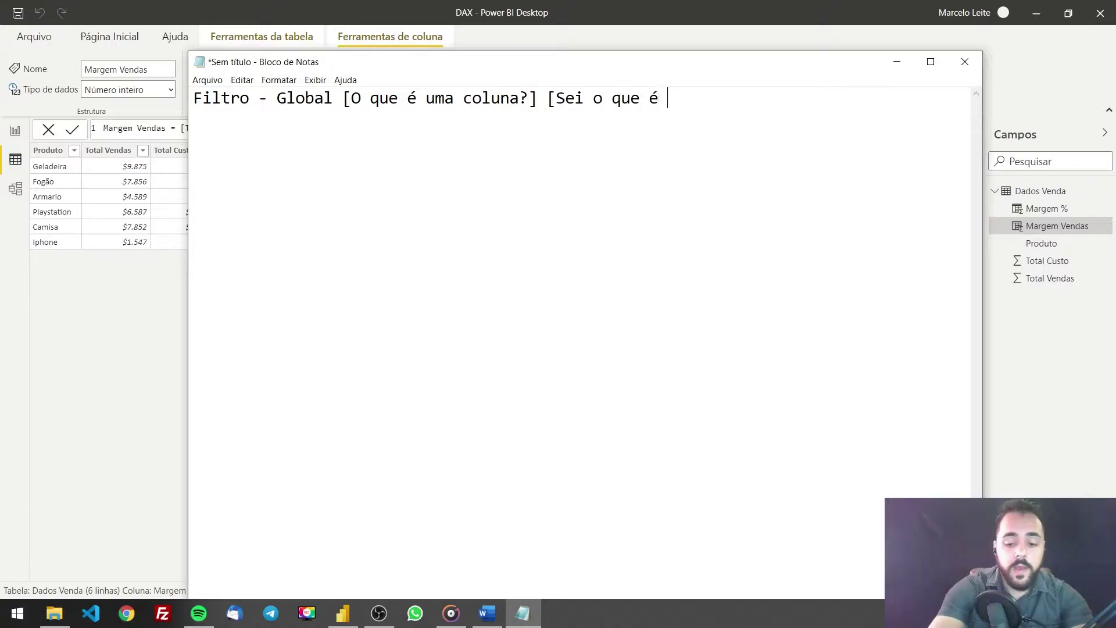
type("um nuemro")
key("BackSpace")
key("BackSpace")
key("BackSpace")
key("BackSpace")
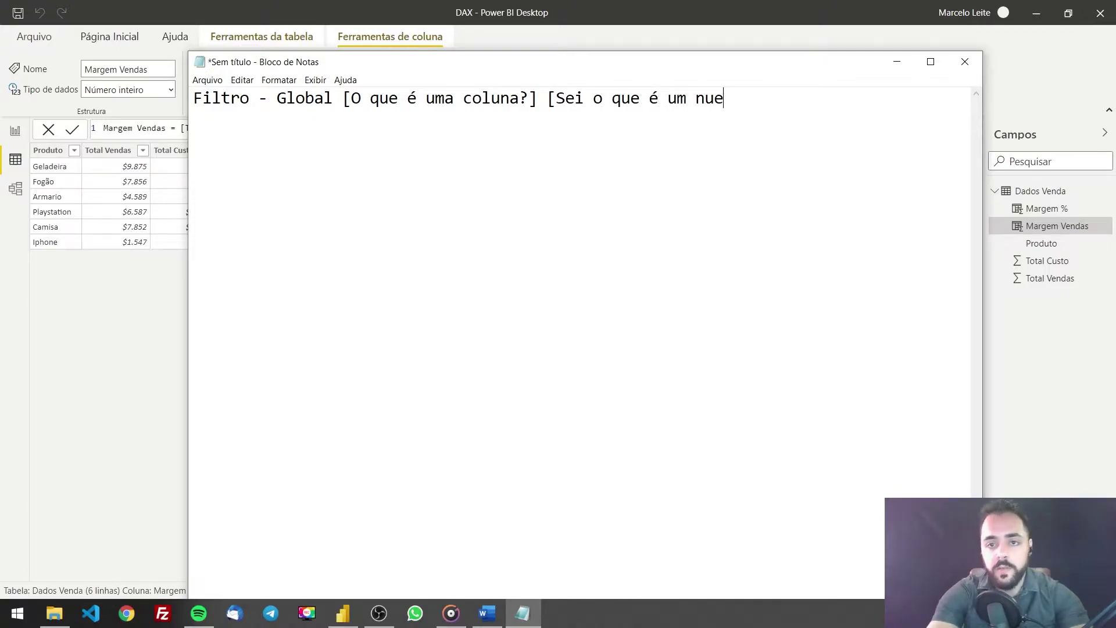
type("meros]")
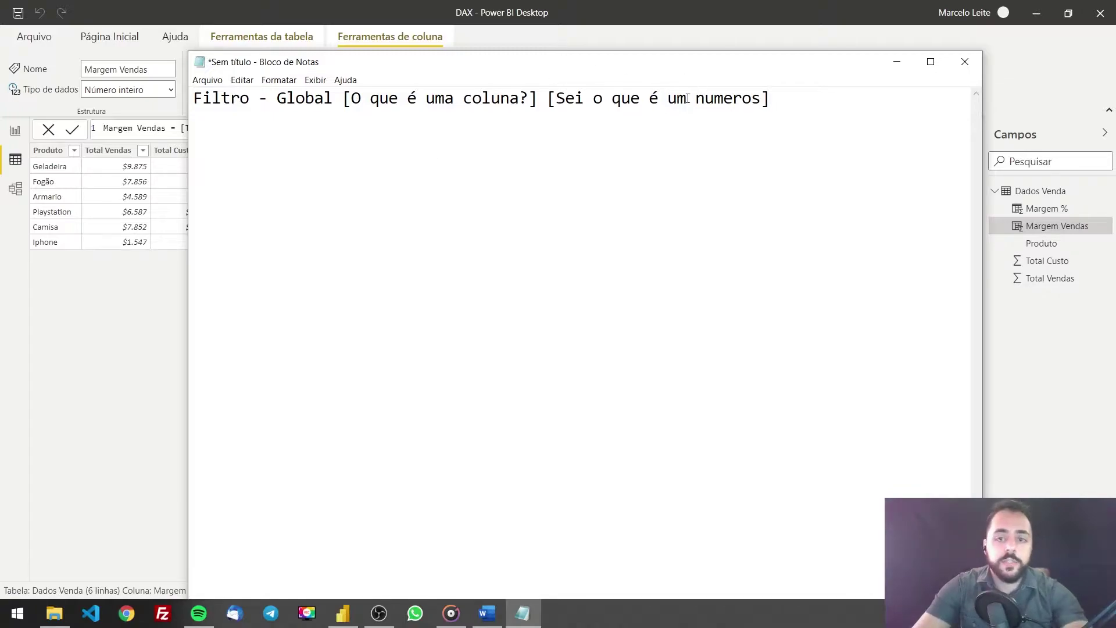
left_click_drag(551, 98, 776, 96)
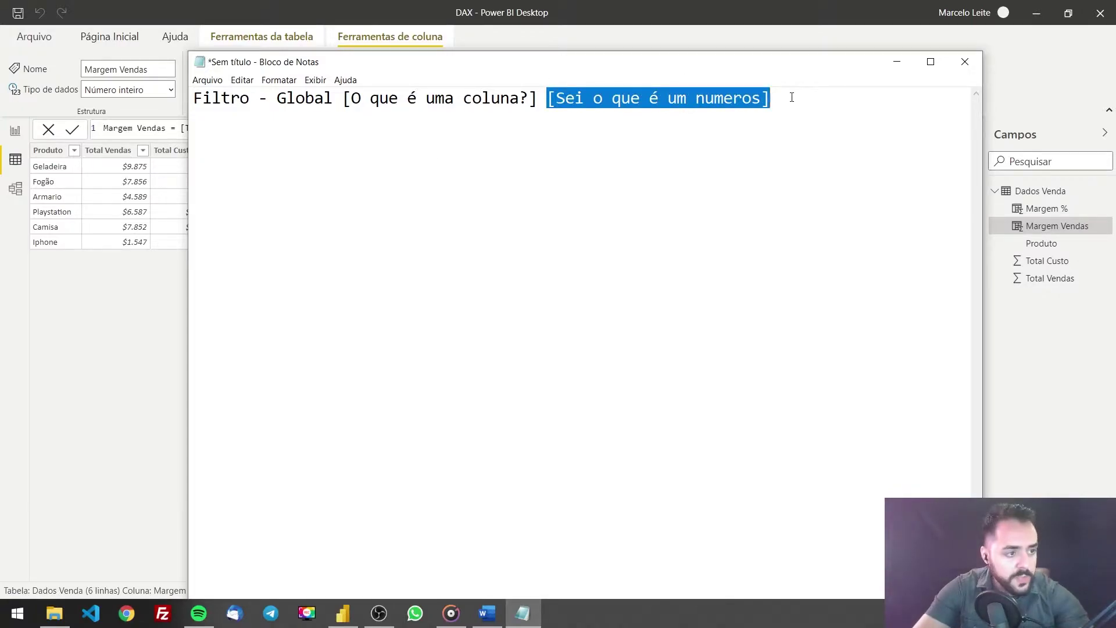
left_click(896, 62)
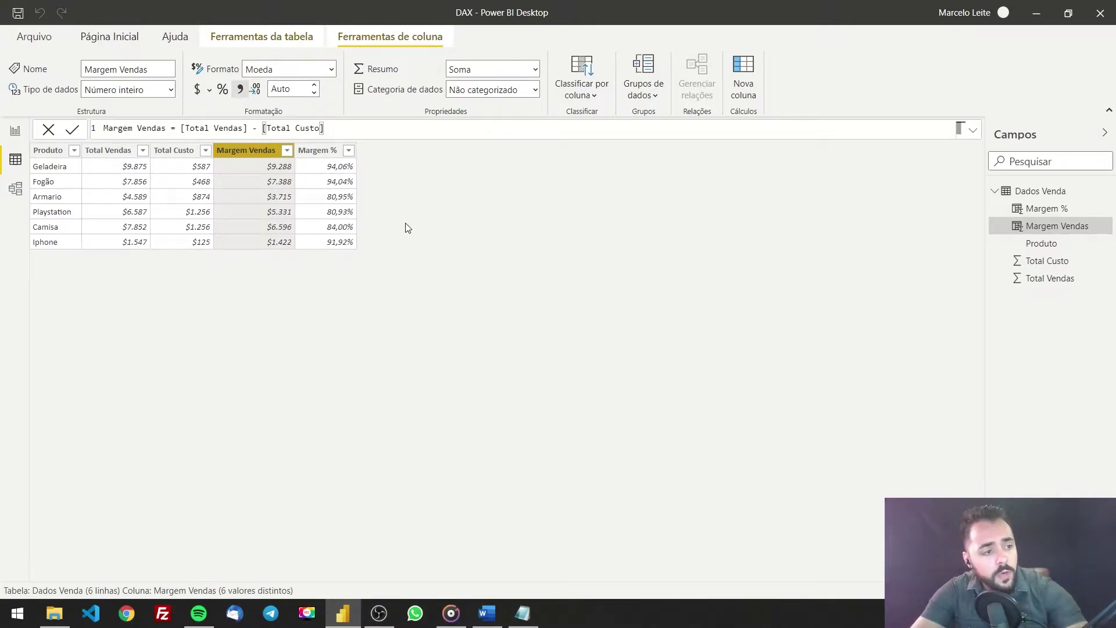
- Inspect the Margem %, Total Custo and Total Vendas columns in the data table and return to the report page
left_click(319, 155)
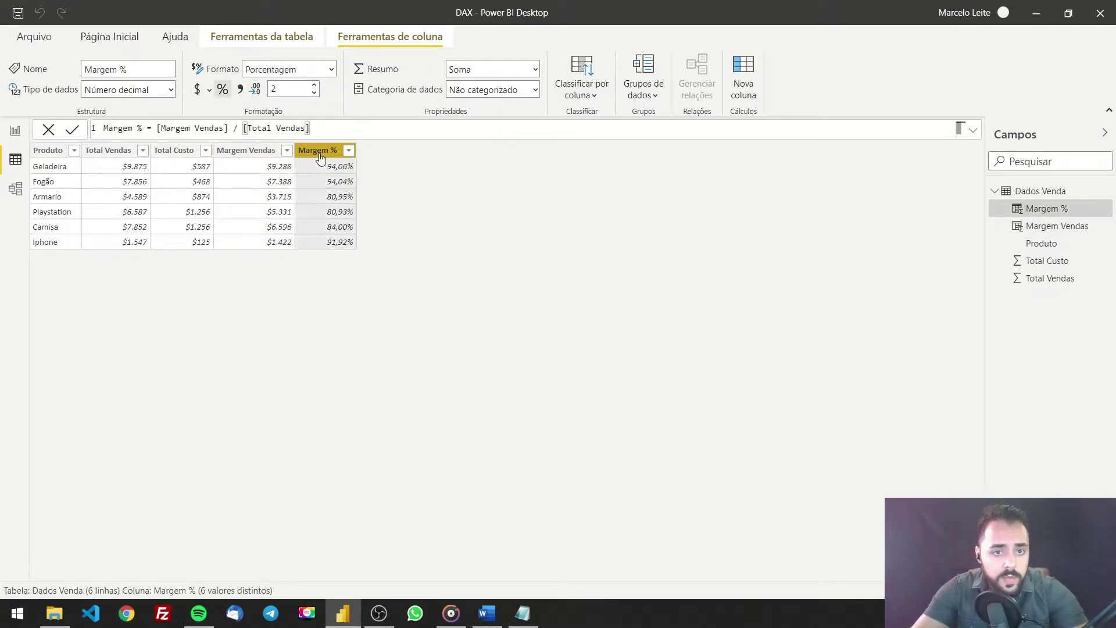
left_click(181, 158)
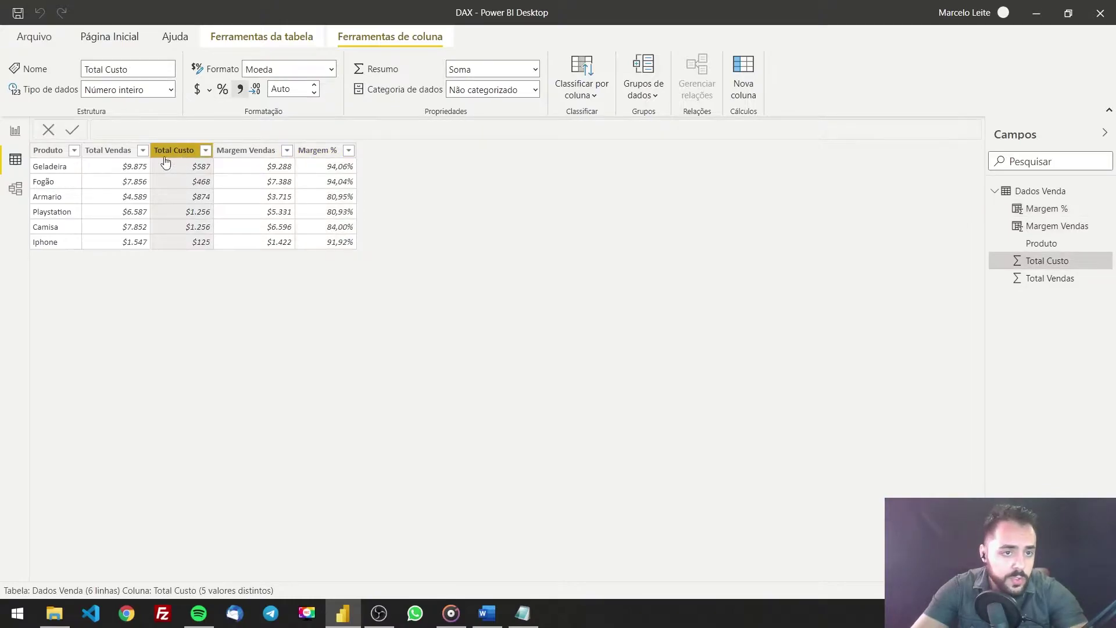
left_click(118, 156)
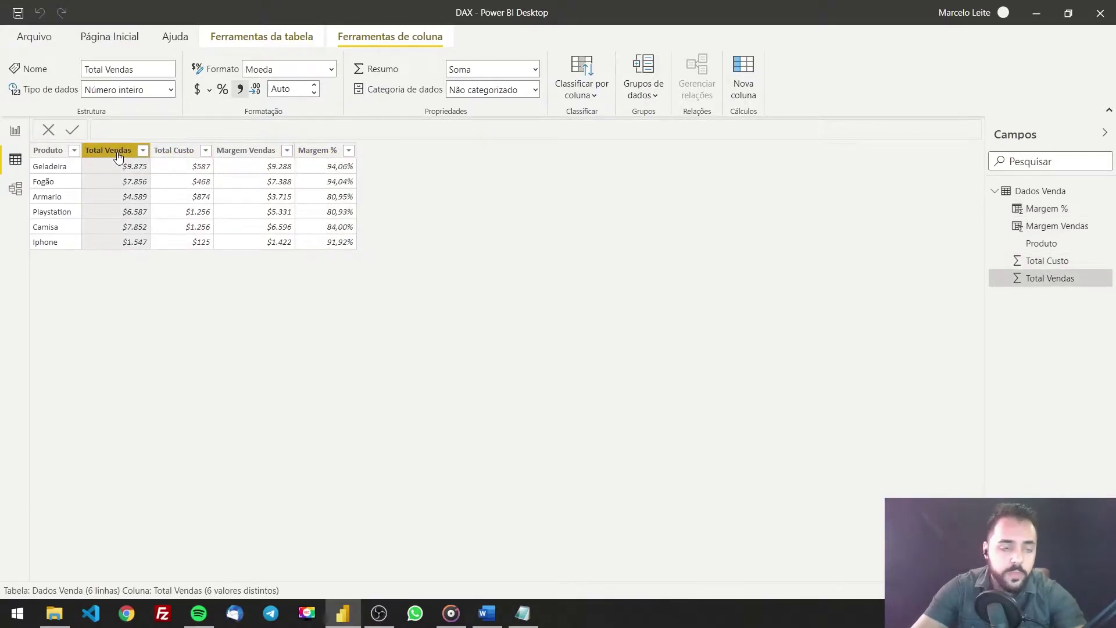
left_click(15, 131)
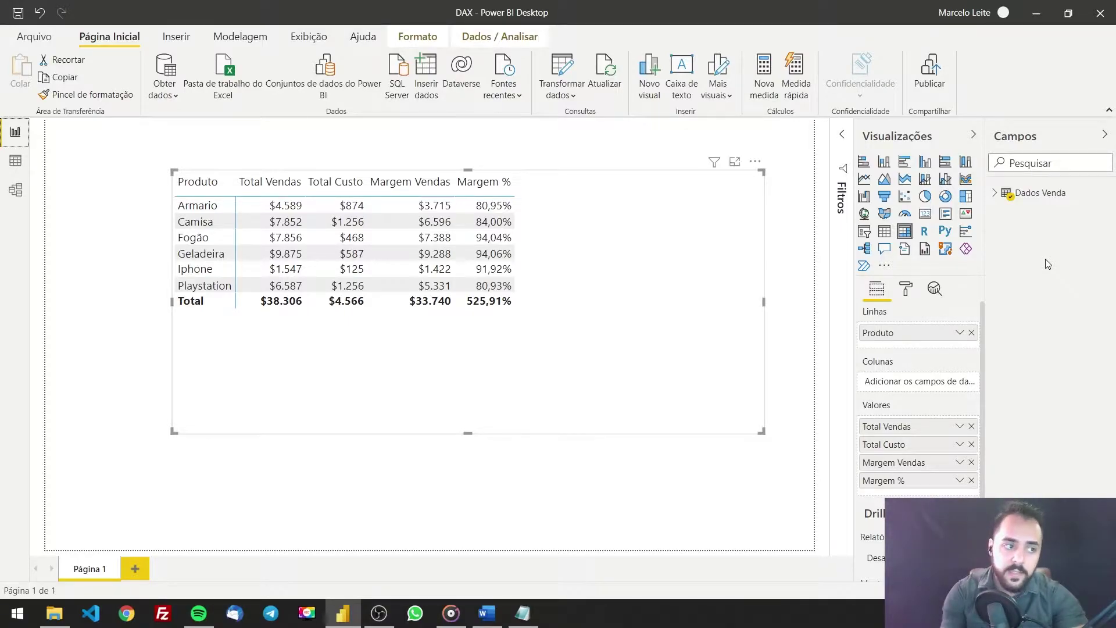
- Examine the fields of the Dados Venda table with the screen magnifier, collapse the table and minimize the magnifier
key("super+plus")
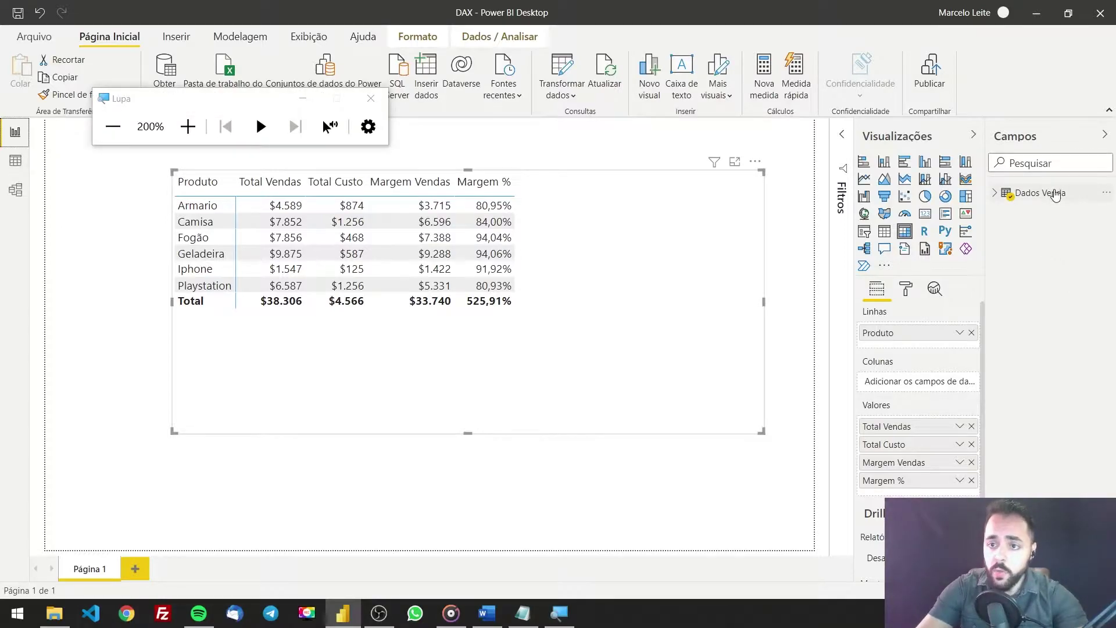
left_click(1040, 193)
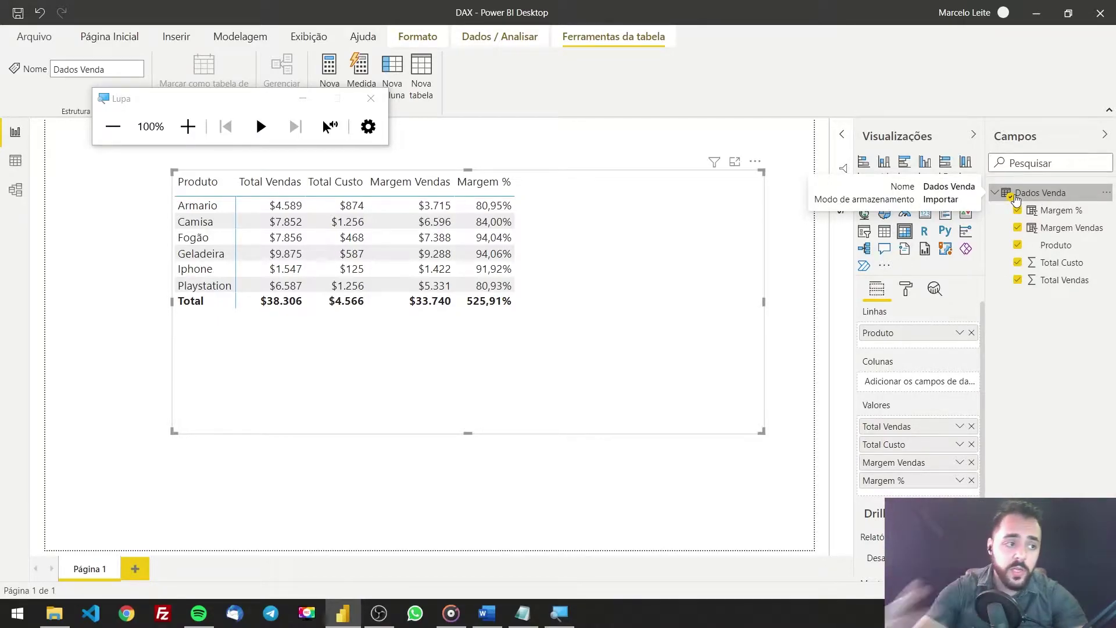
left_click(995, 193)
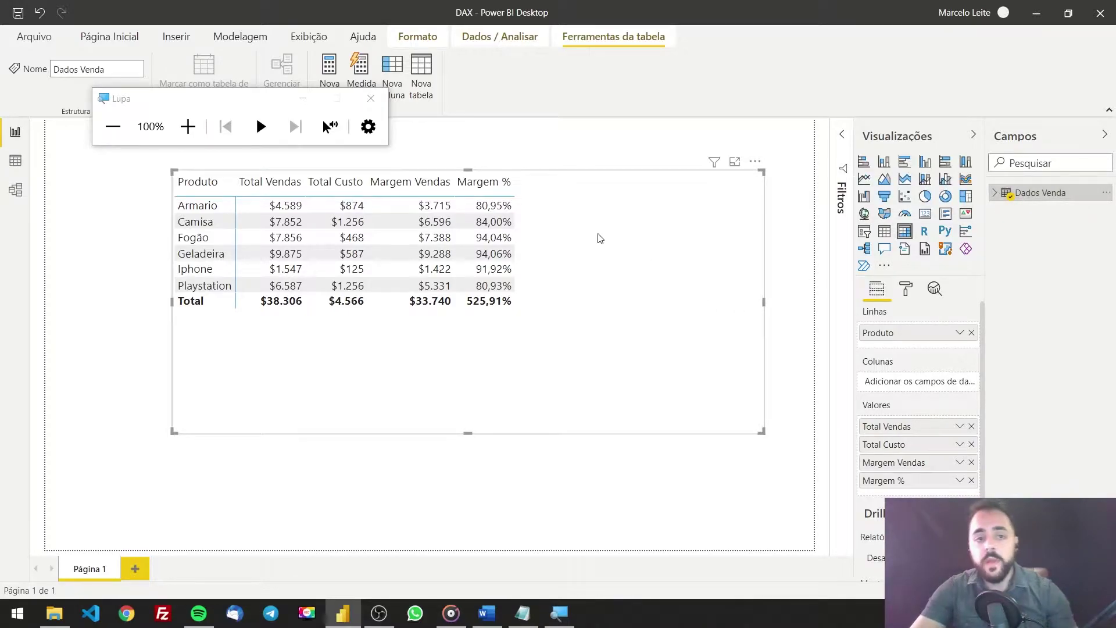
left_click(303, 97)
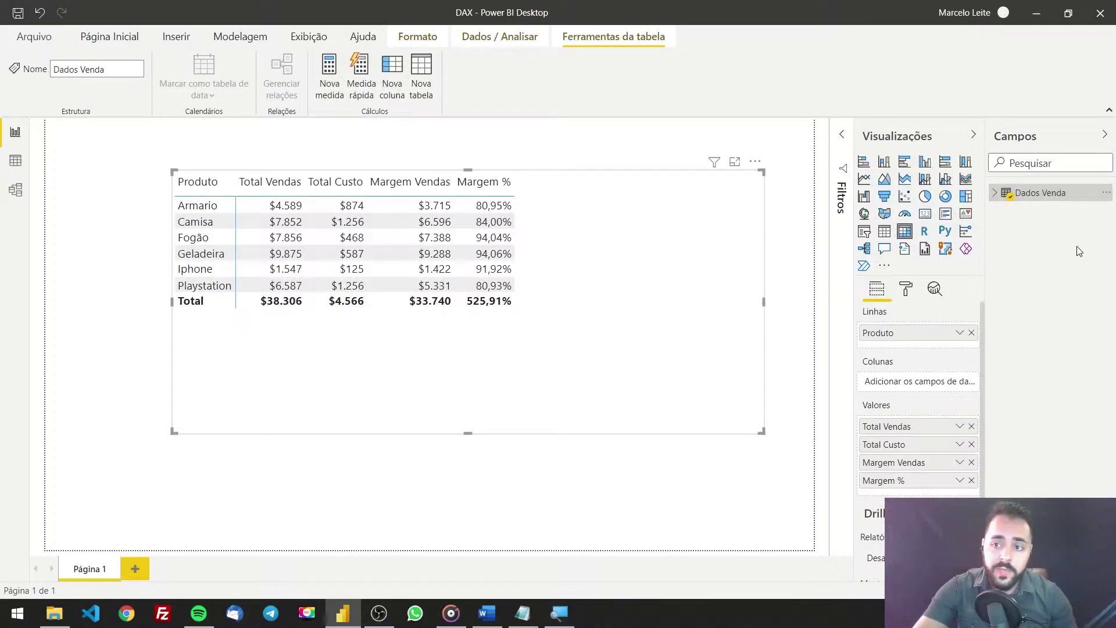
- Create a manually entered table named Medidas with one empty column and load it into the model
left_click(124, 42)
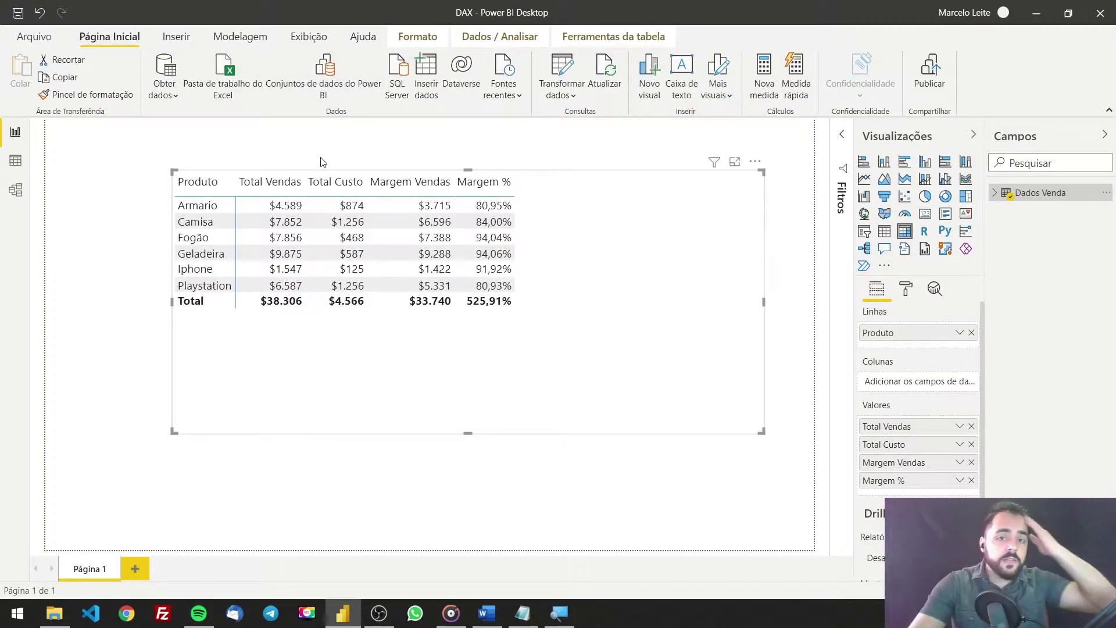
left_click(425, 70)
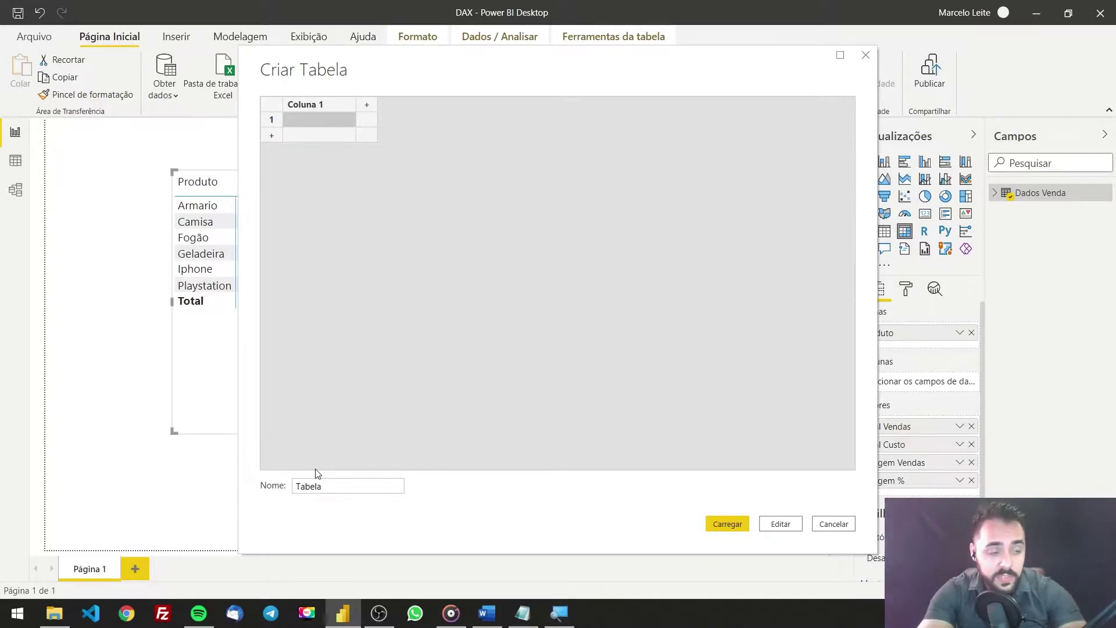
double_click(340, 489)
type("Medidas")
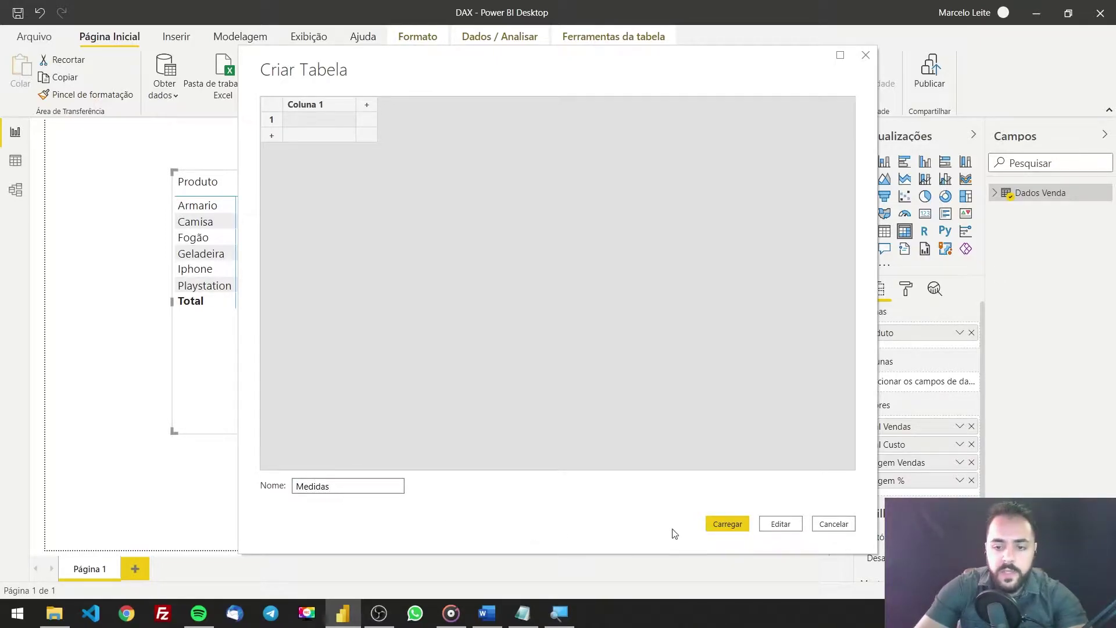
left_click(737, 528)
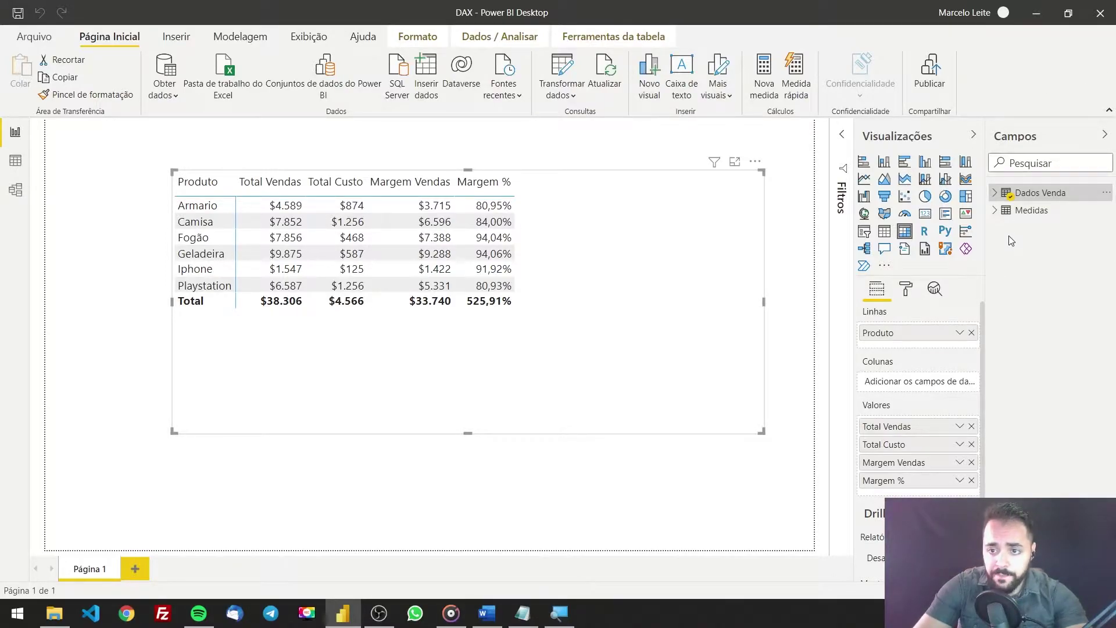
- Compare the fields of the Medidas and Dados Venda tables, checking Coluna 1 and the Margem Vendas formula
left_click(994, 210)
left_click(1069, 235)
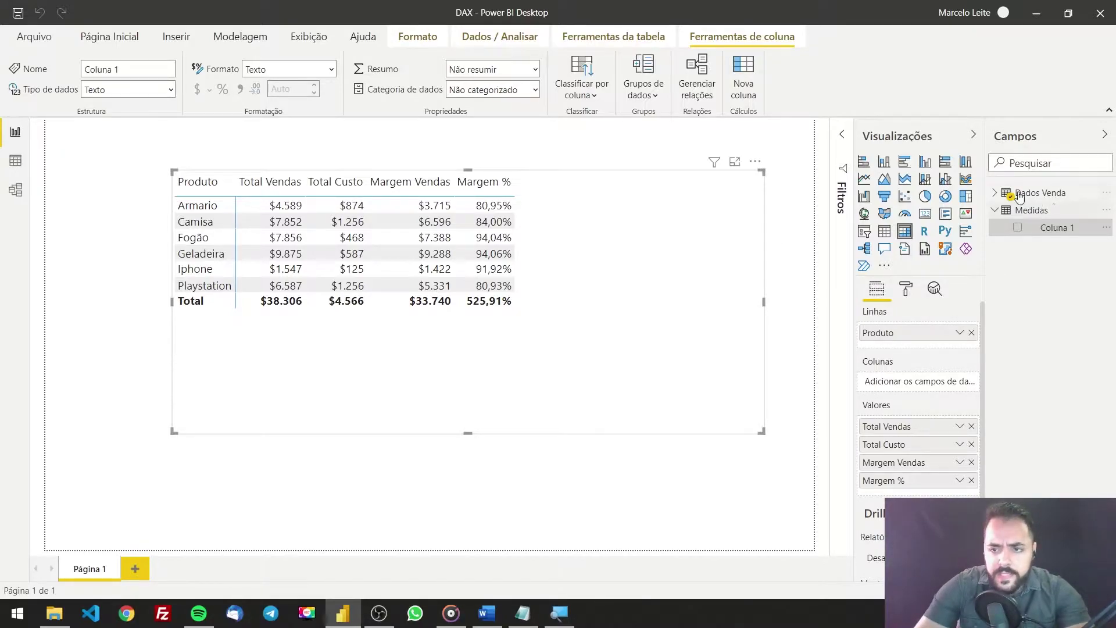
left_click(992, 193)
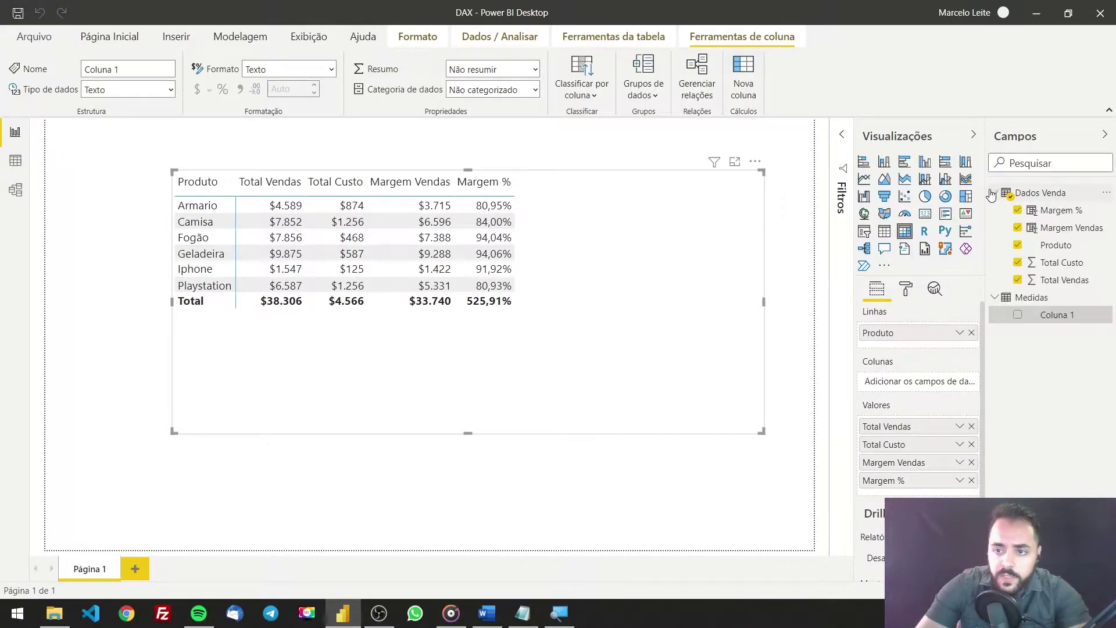
left_click(1062, 230)
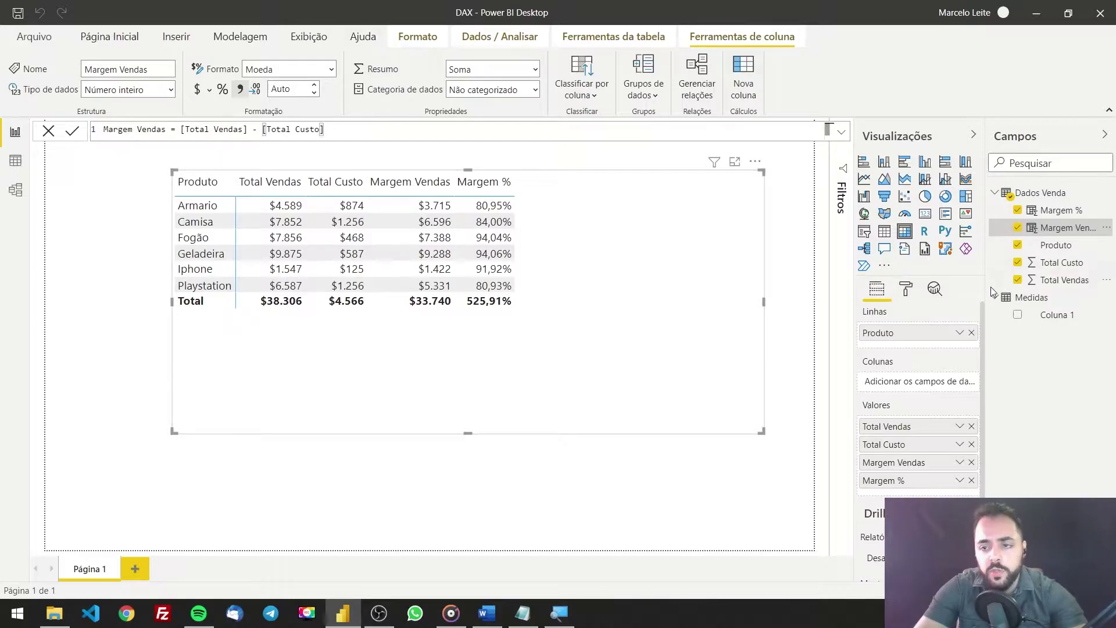
left_click(995, 194)
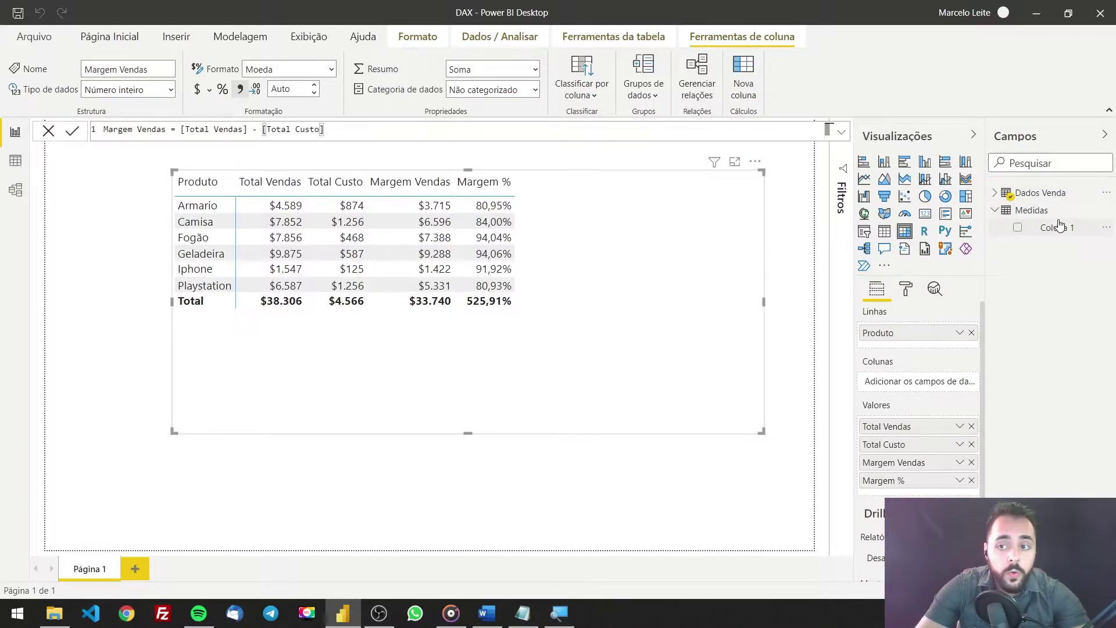
- Review the calculation types offered by quick measures for the Medidas table, then dismiss the dialog without choosing one
left_click(1039, 219)
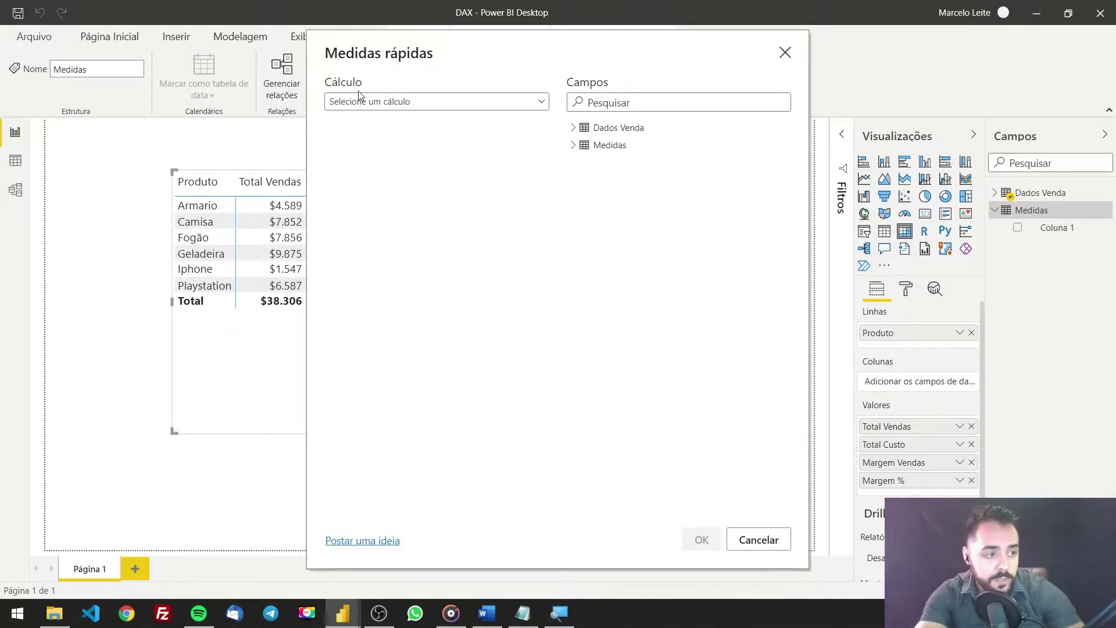
left_click(469, 105)
scroll(460, 235, "down", 6)
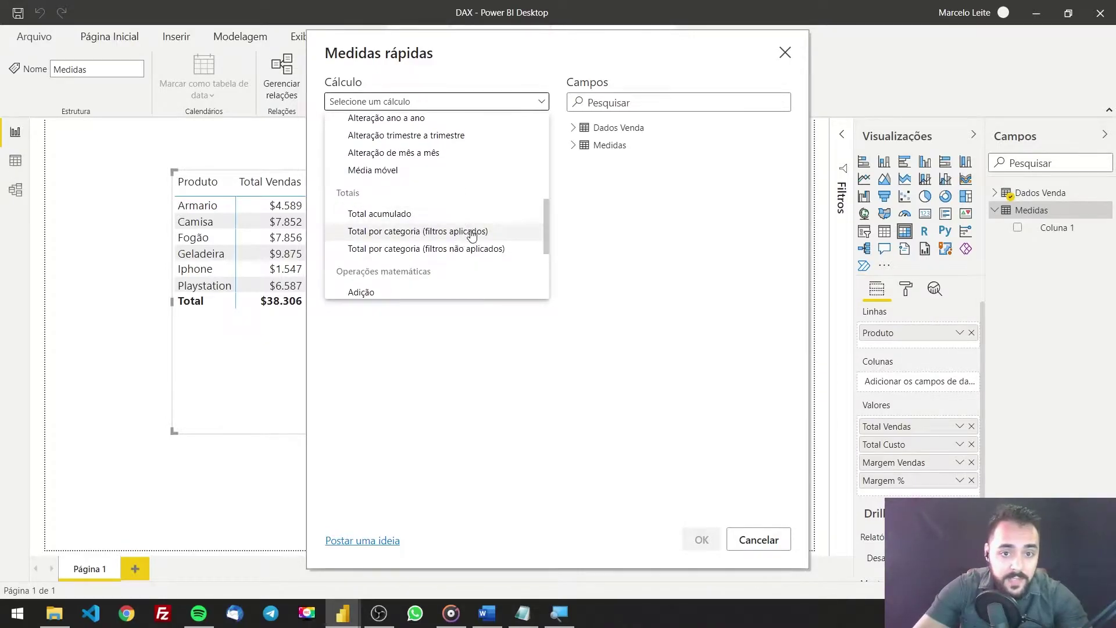
scroll(468, 235, "up", 6)
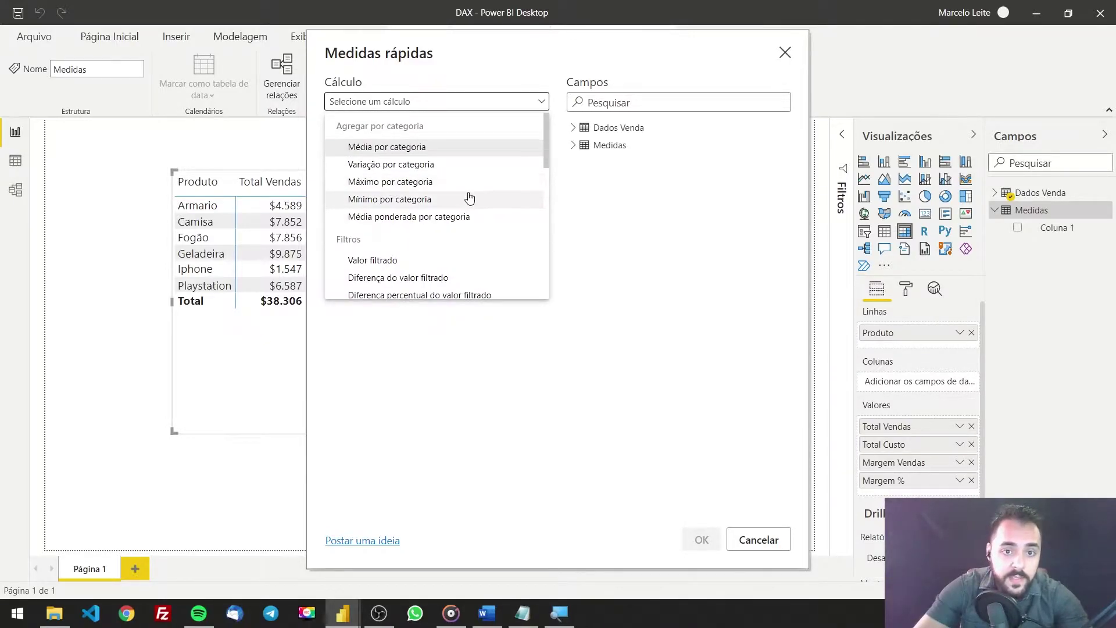
scroll(434, 187, "down", 3)
scroll(433, 189, "up", 3)
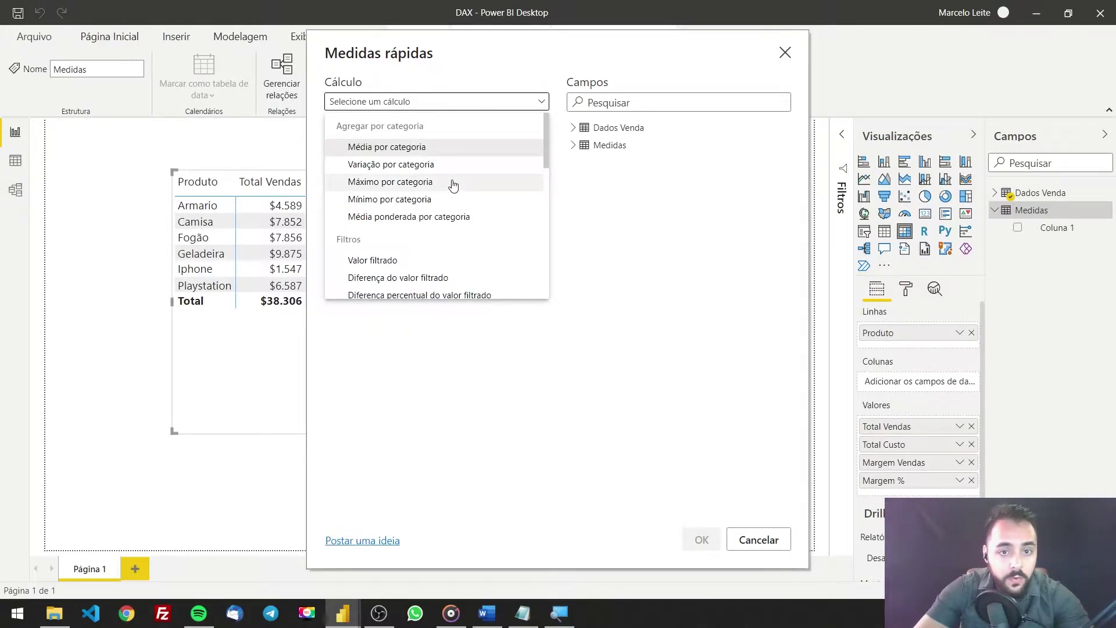
scroll(453, 184, "down", 2)
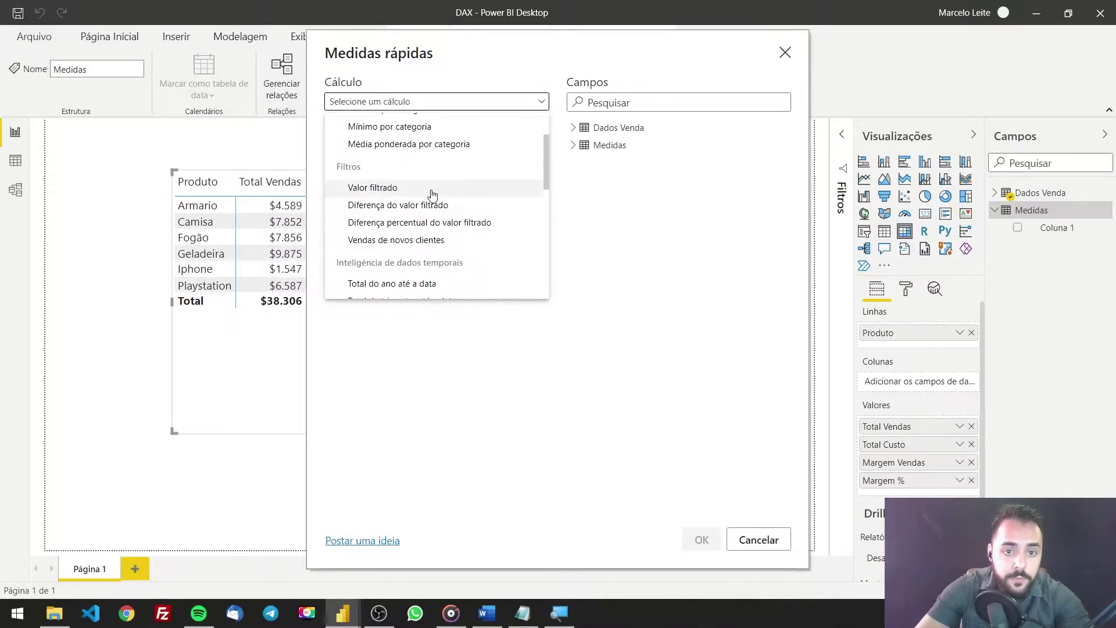
scroll(459, 221, "down", 7)
scroll(489, 262, "up", 5)
scroll(491, 266, "up", 3)
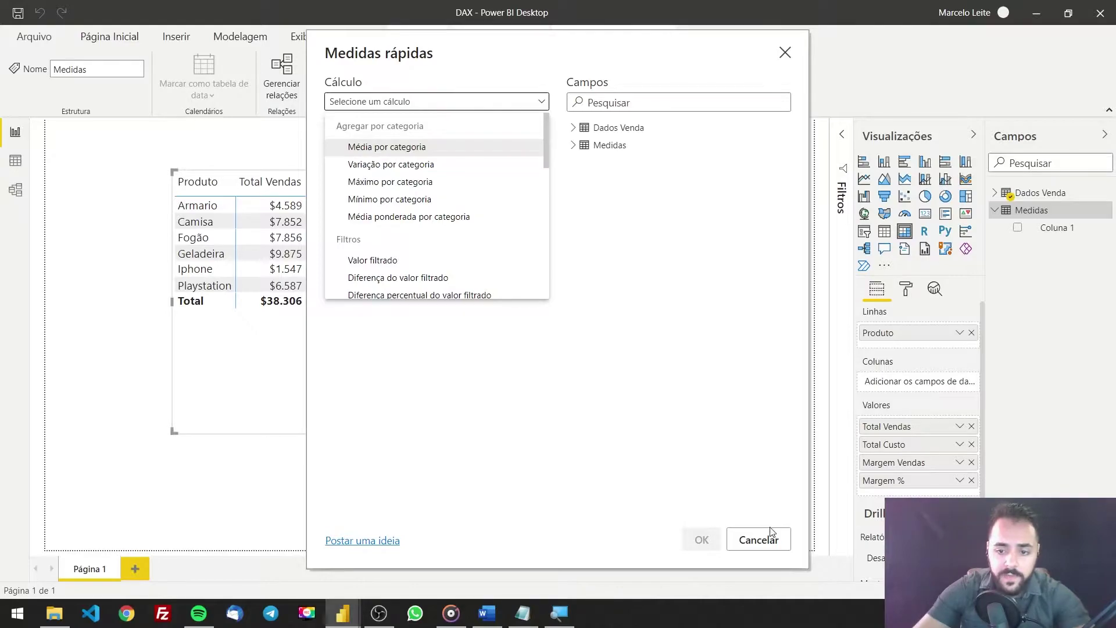
left_click(776, 545)
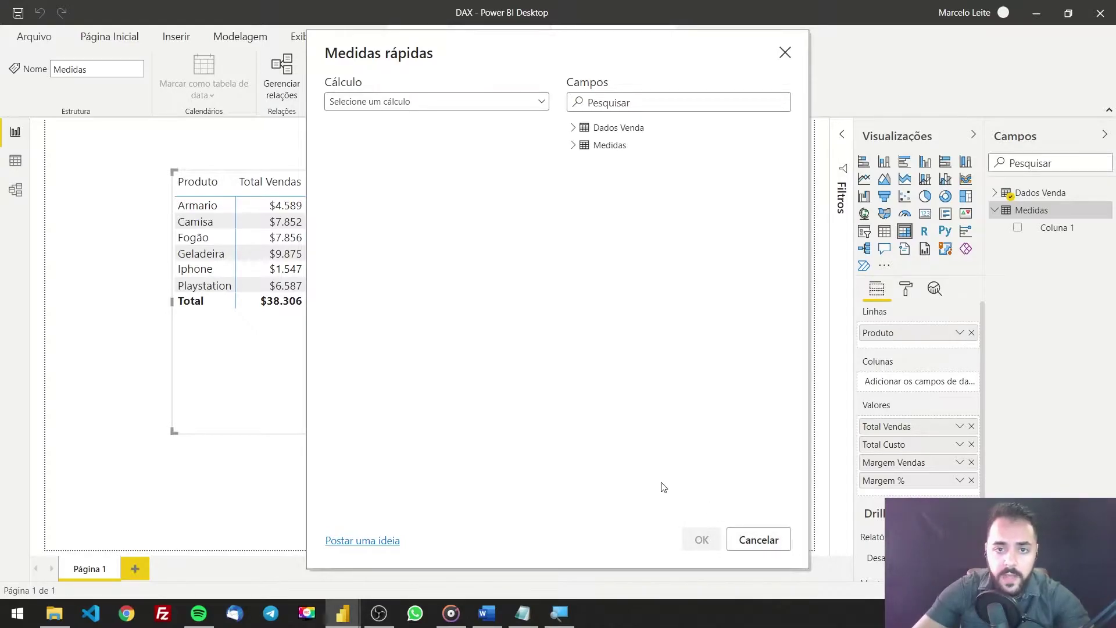
left_click(764, 545)
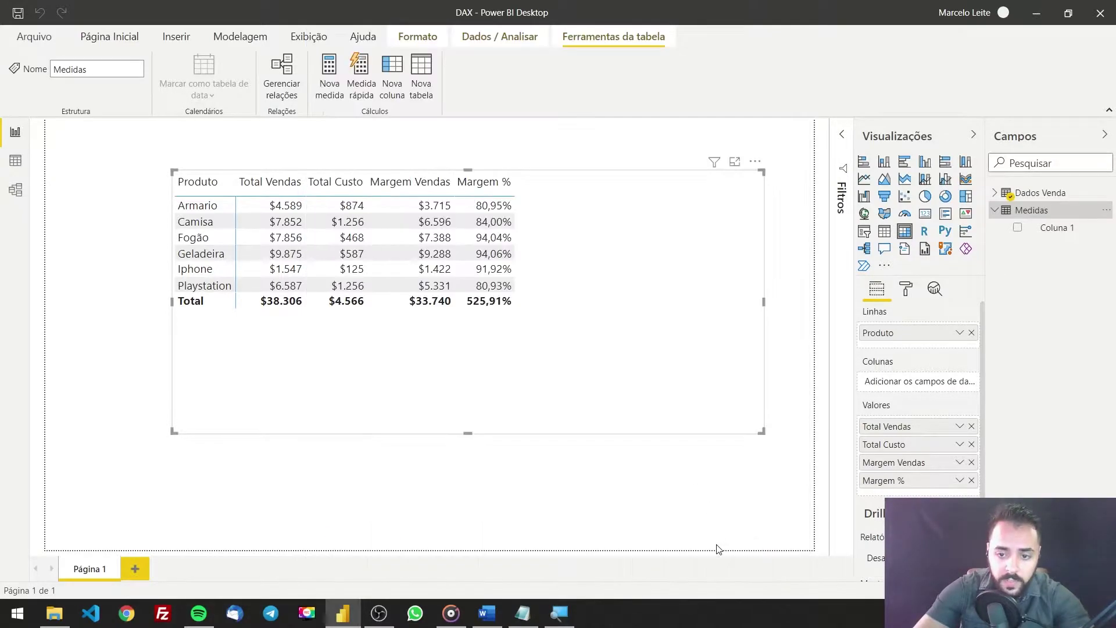
- Create a new measure in the Medidas table and name it Total Margem MD
left_click(328, 72)
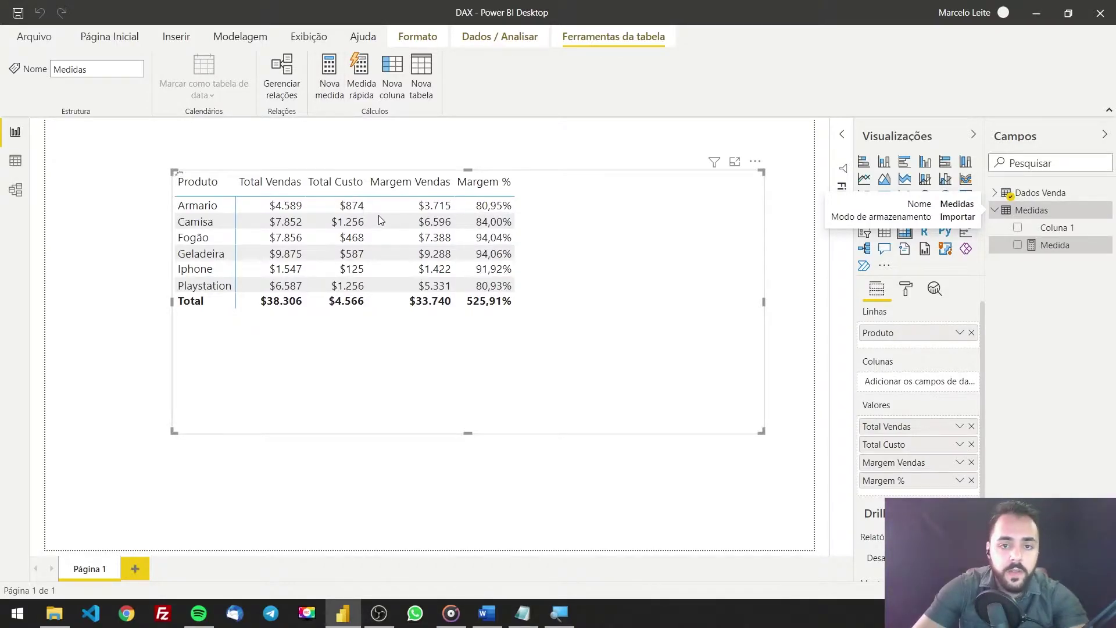
double_click(121, 129)
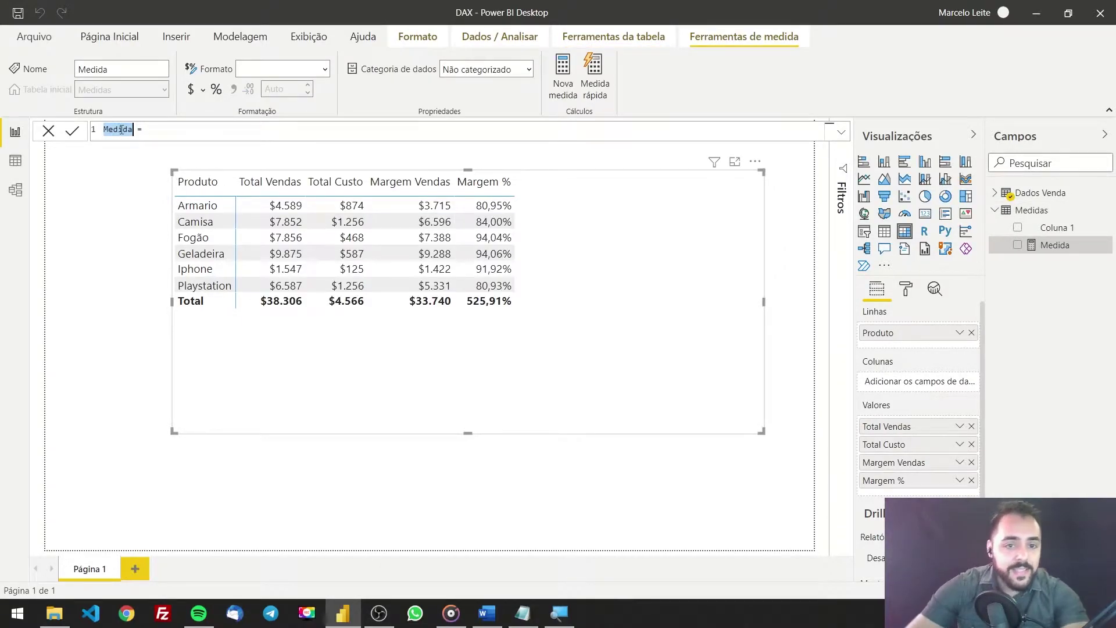
type("Total Ve")
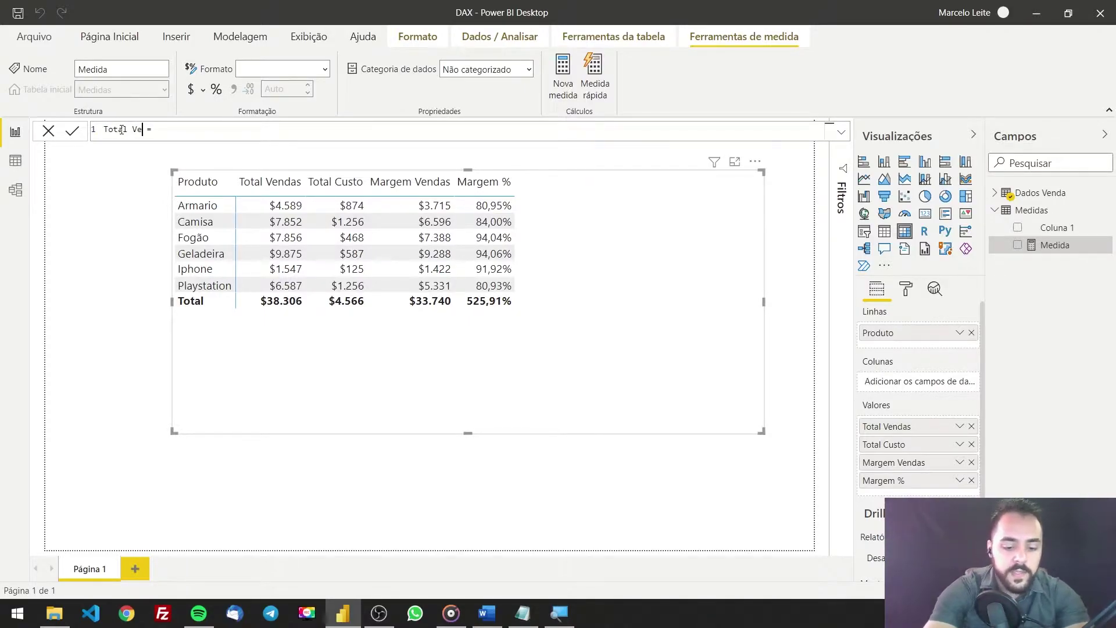
key("BackSpace")
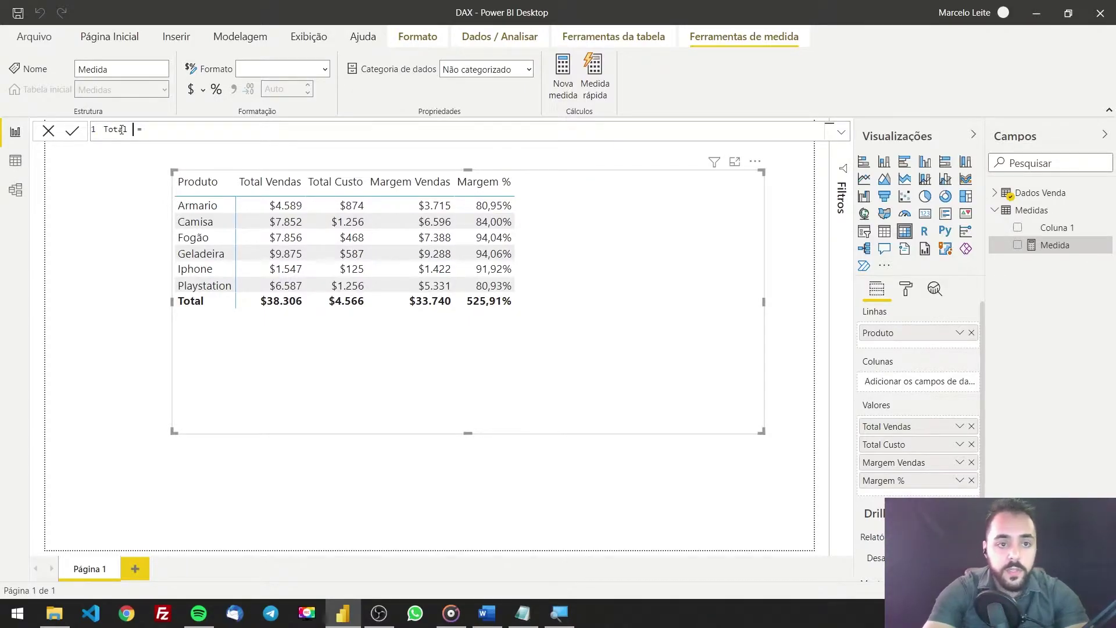
type("Marge")
type("ns")
key("BackSpace")
key("BackSpace")
type("m MD")
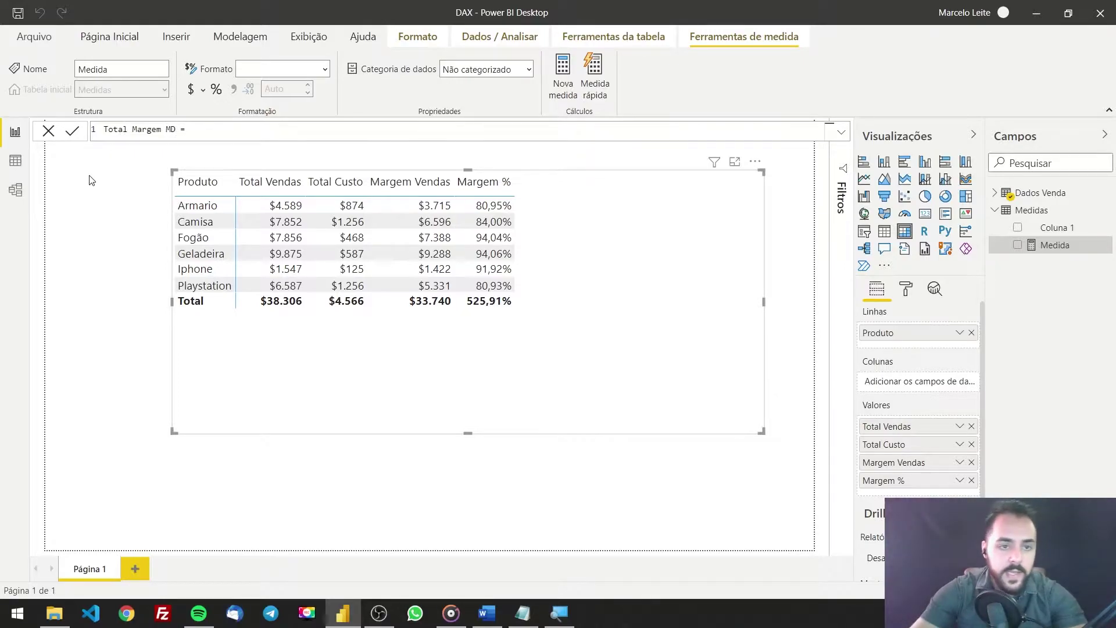
left_click(237, 123)
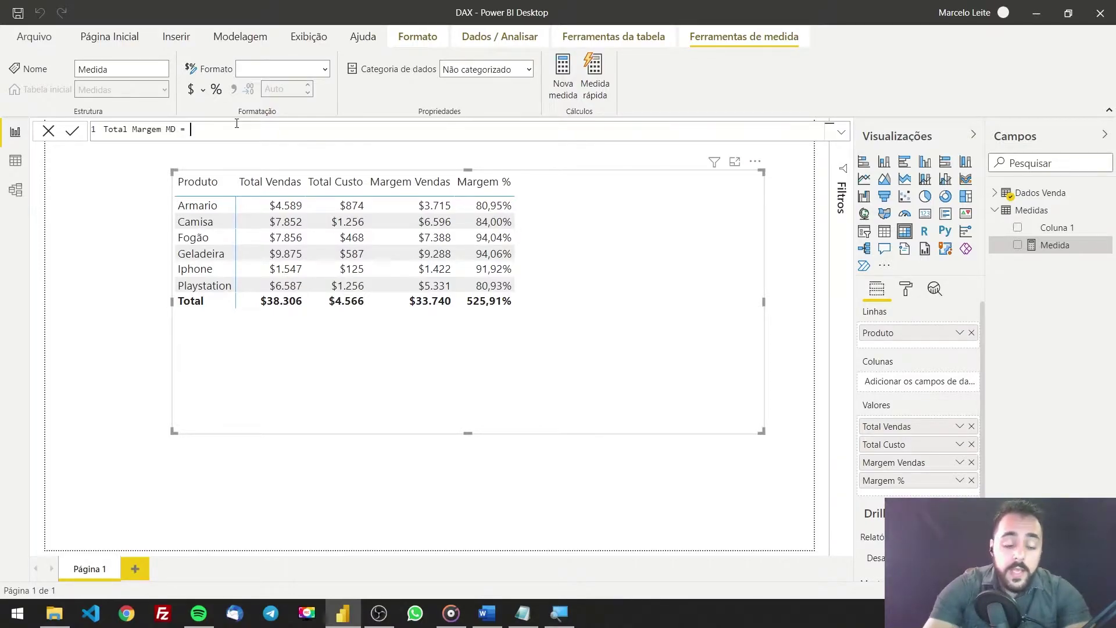
- Try to reference a Total column directly in square brackets in the Total Margem MD formula, then clear the attempt
type("[")
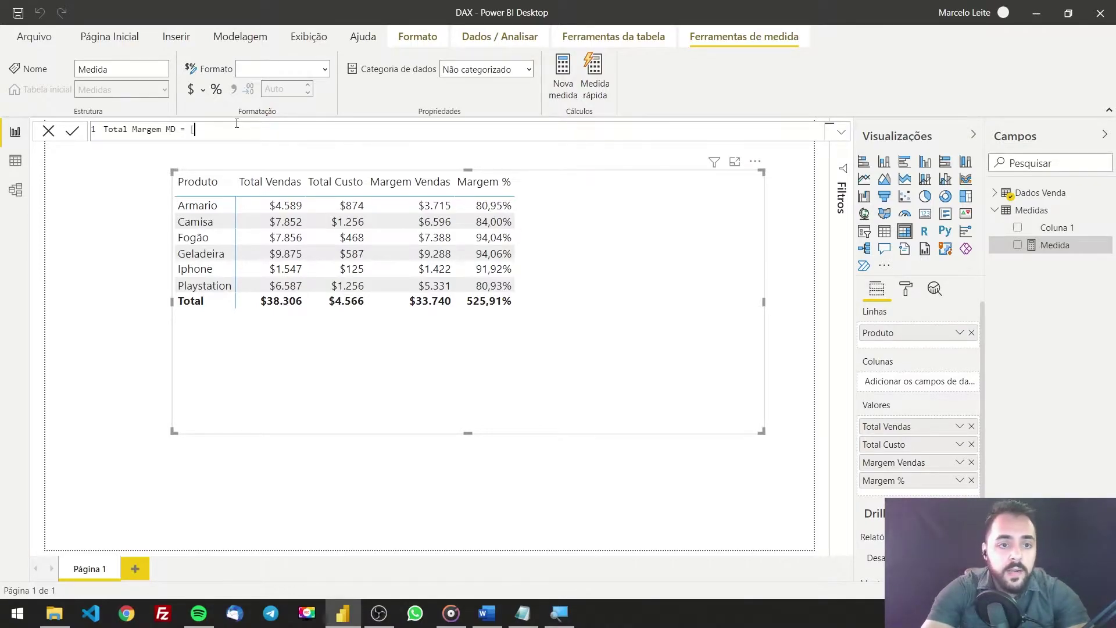
type("jbsdfsdf")
key("BackSpace")
key("BackSpace")
key("BackSpace")
key("BackSpace")
key("BackSpace")
key("BackSpace")
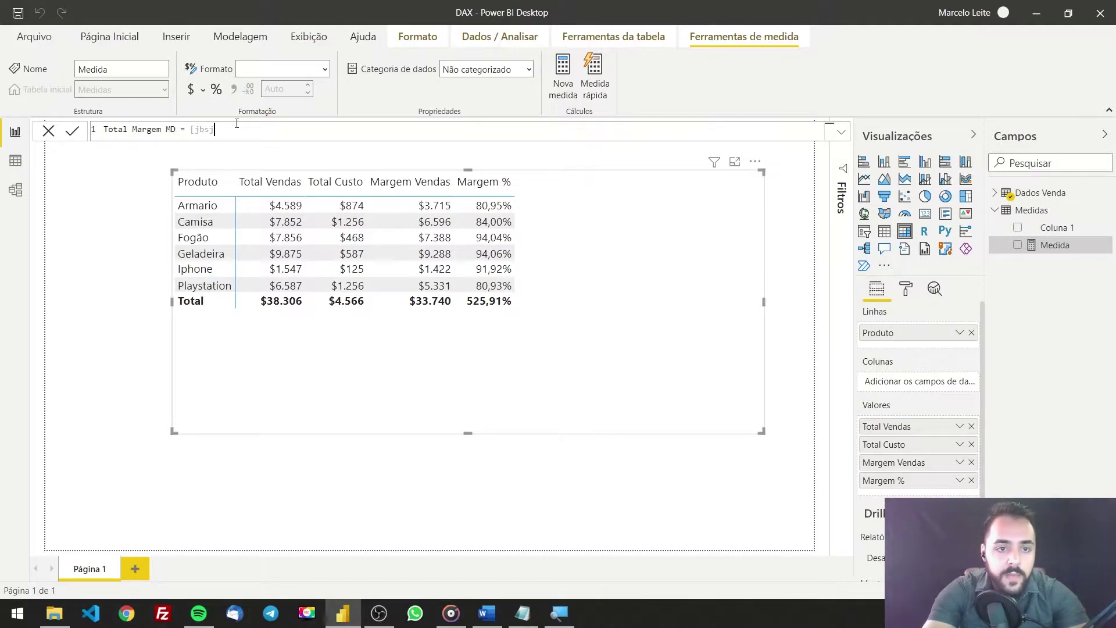
key("BackSpace")
key("BackSpace")
type("Total")
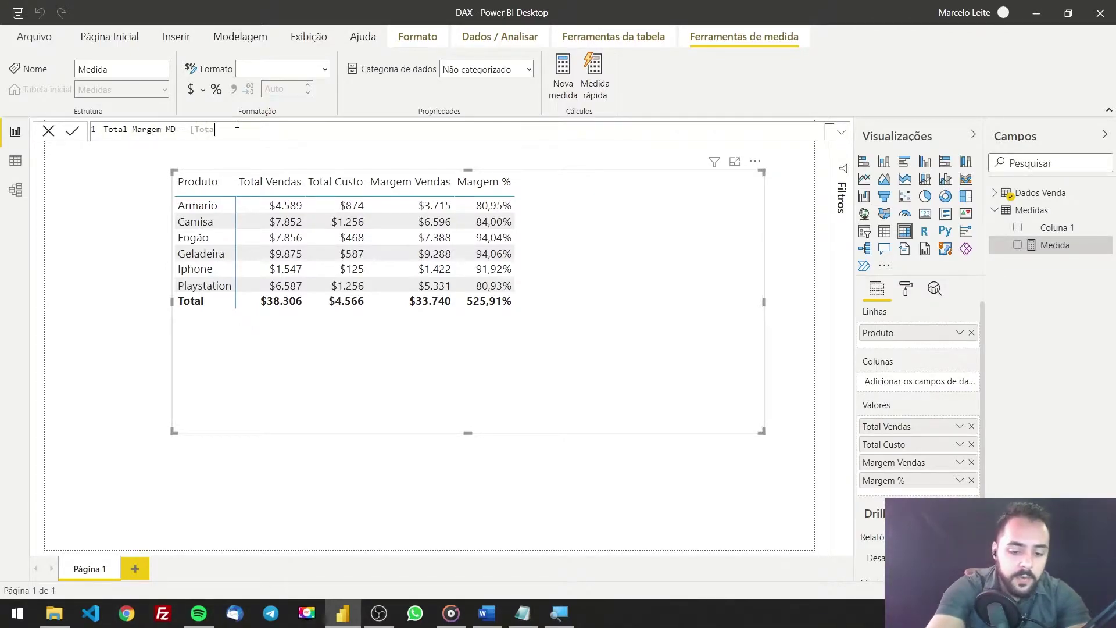
key("BackSpace")
key("BackSpace")
key("BackSpace")
key("BackSpace")
key("BackSpace")
key("BackSpace")
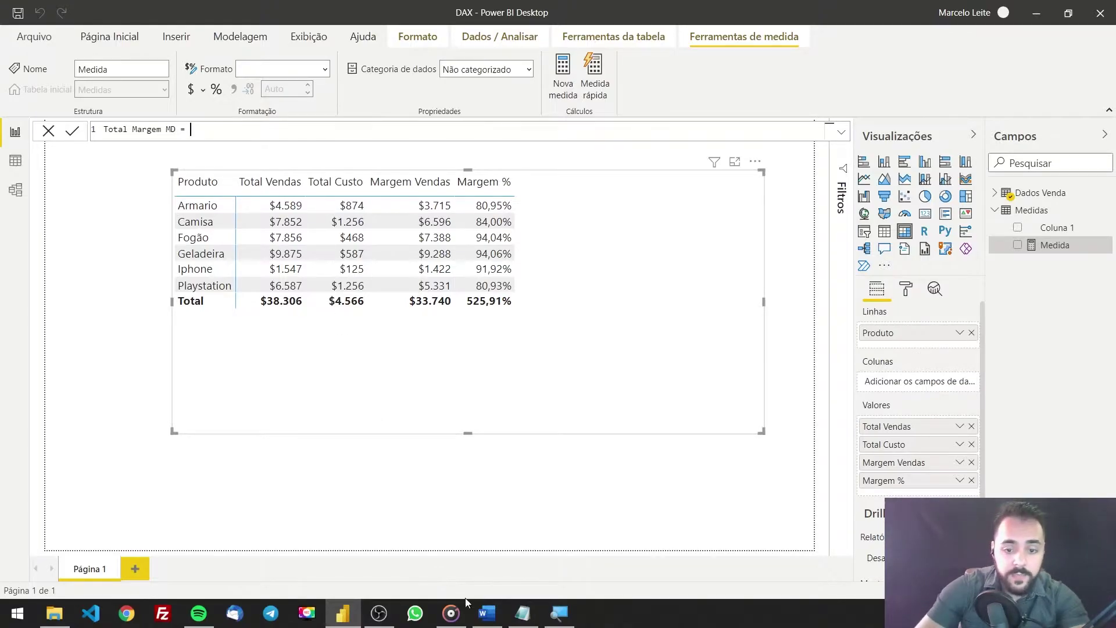
- Switch to the Notepad notes and add the word SINTAXE below the Filtro - Global line
left_click(523, 612)
left_click(868, 131)
right_click(869, 131)
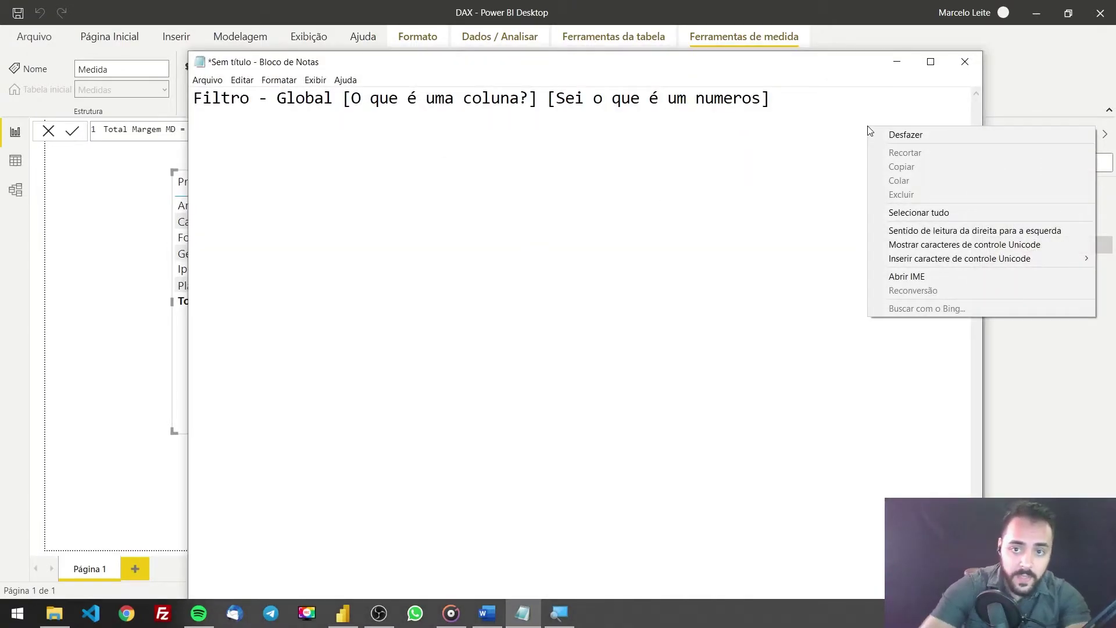
left_click(810, 55)
key("Return")
type("SINTAXE")
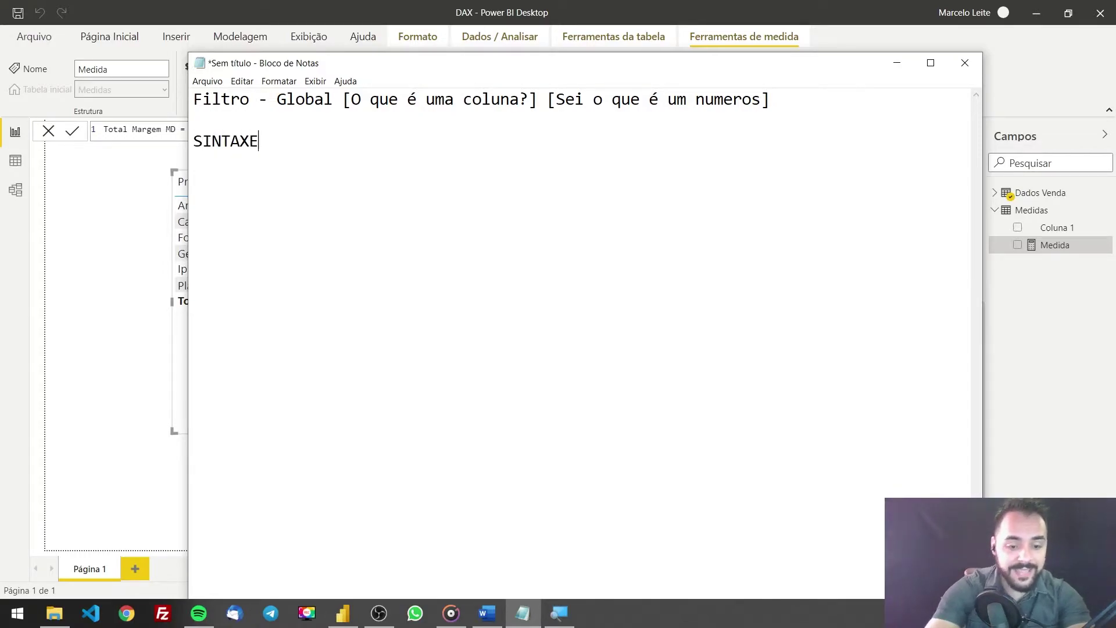
- Complete the SINTAXE note with the explanation "(Como que escreve)"
type(" (p")
key("BackSpace")
type("cO")
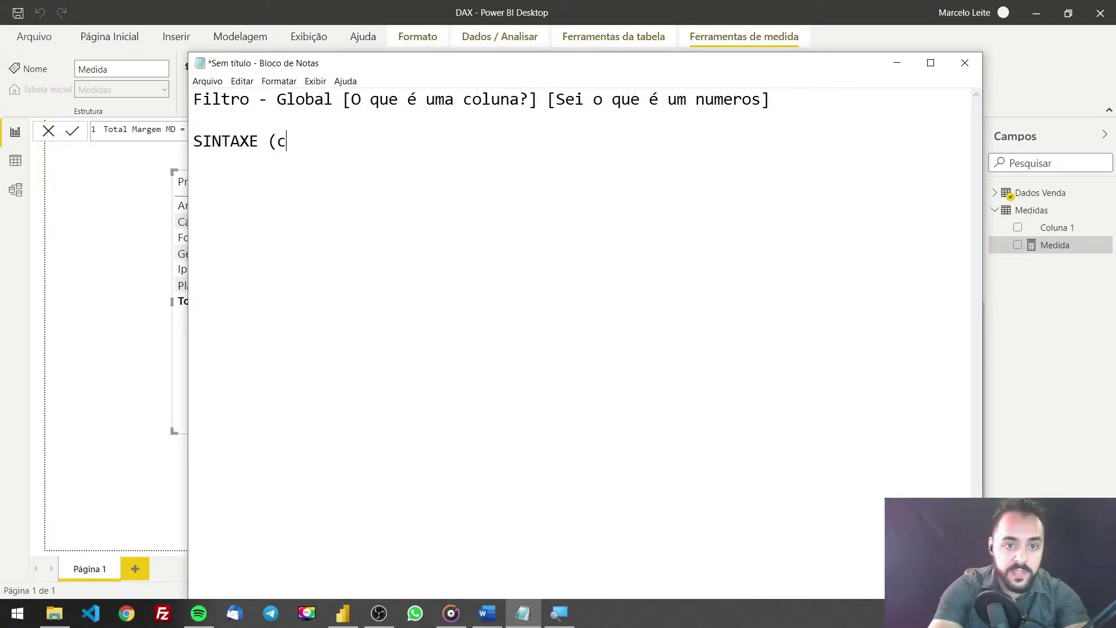
key("BackSpace")
key("BackSpace")
type("Como qu e")
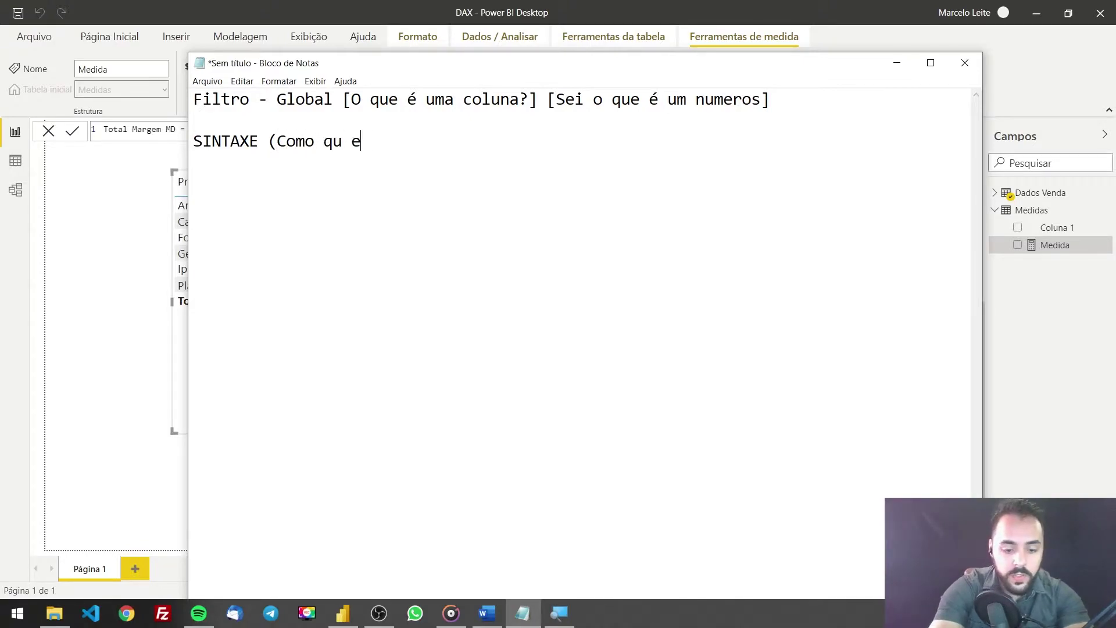
type("escreve")
key("BackSpace")
key("BackSpace")
key("BackSpace")
key("BackSpace")
key("BackSpace")
key("BackSpace")
key("BackSpace")
key("BackSpace")
key("BackSpace")
type("e ")
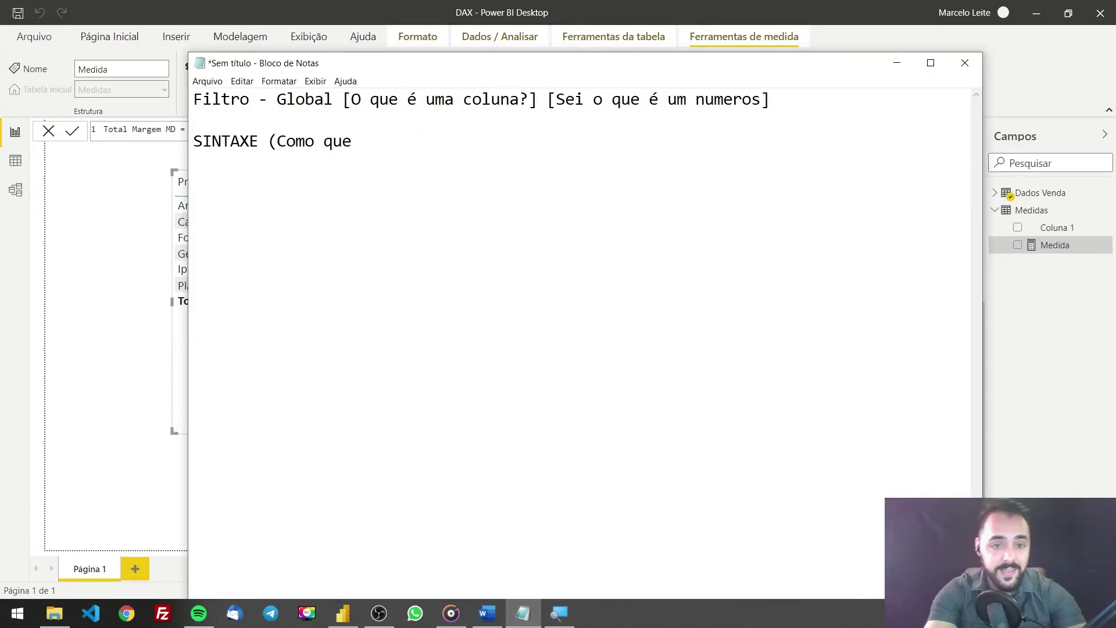
type("escreve)")
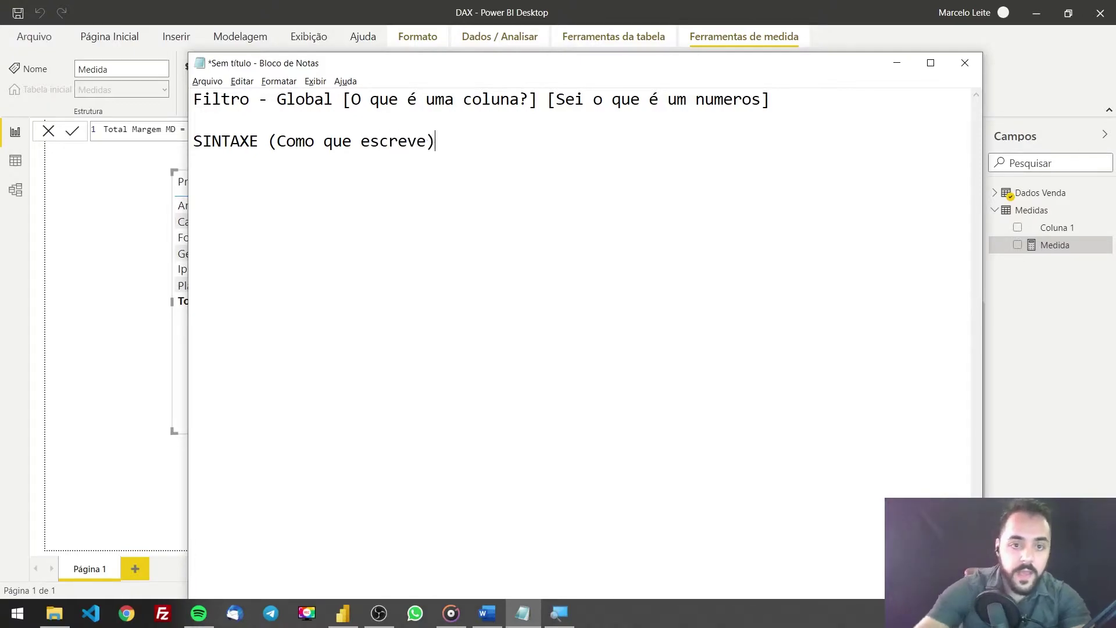
- Return to Power BI and begin the Total Margem MD formula with the SUM function
key("alt+Tab")
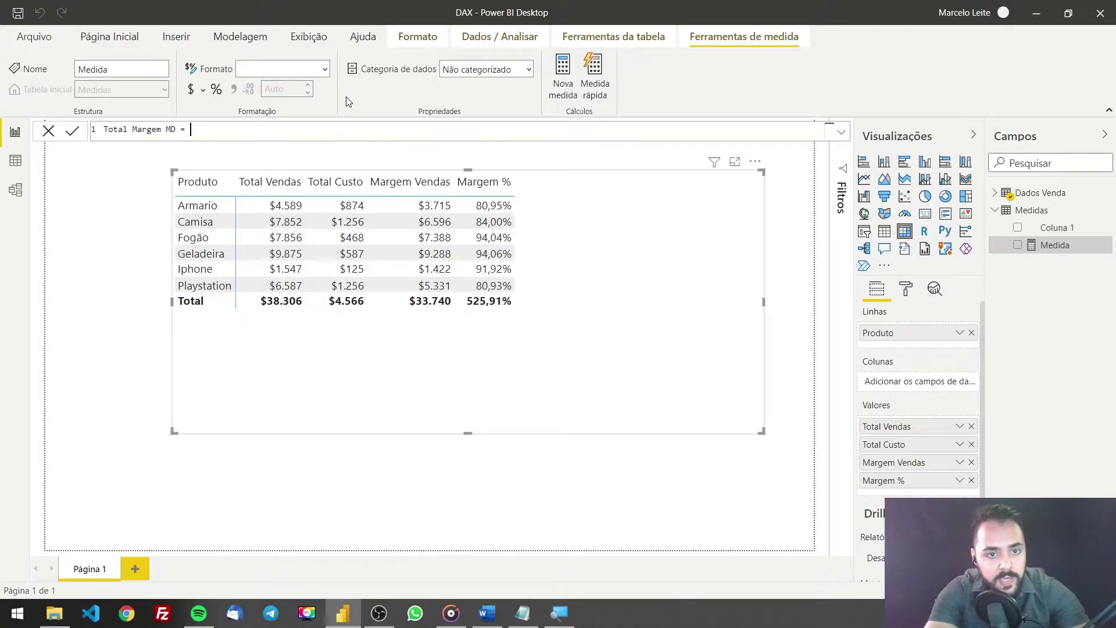
type("SUM")
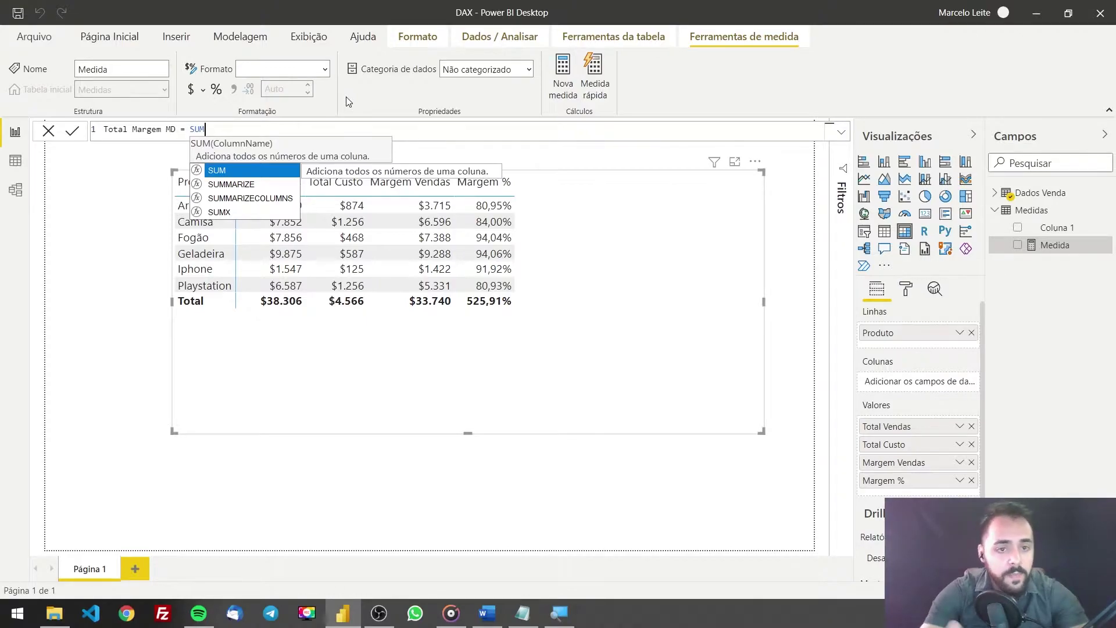
key("Escape")
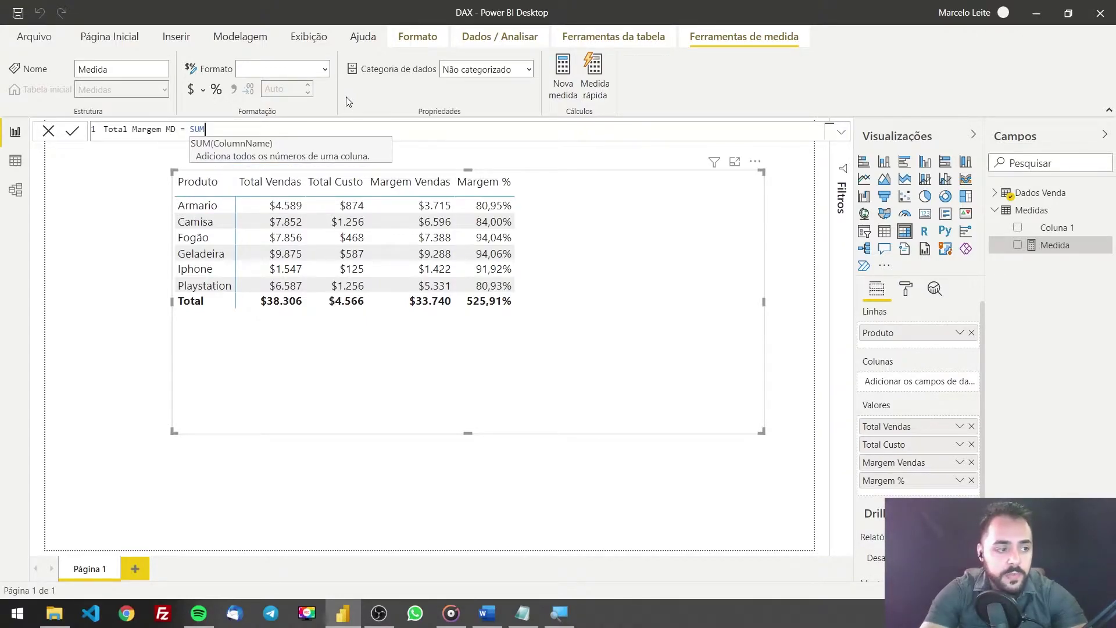
key("ctrl+space")
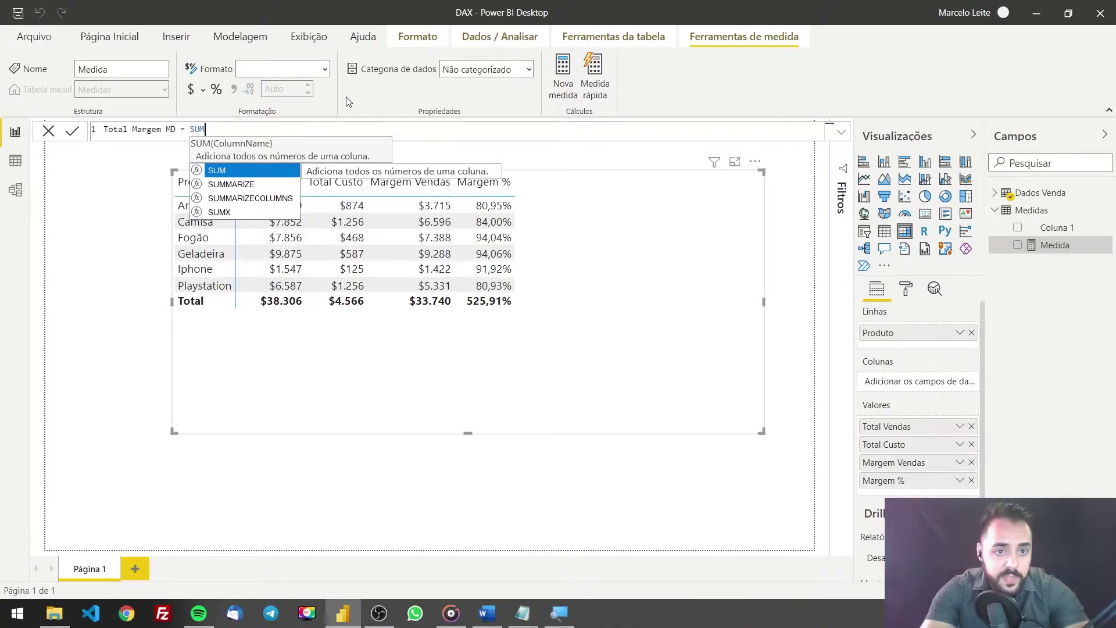
- Compare the suggested functions SUM, SUMMARIZE, SUMMARIZECOLUMNS and SUMX and their descriptions
key("Down")
key("Down")
key("Down")
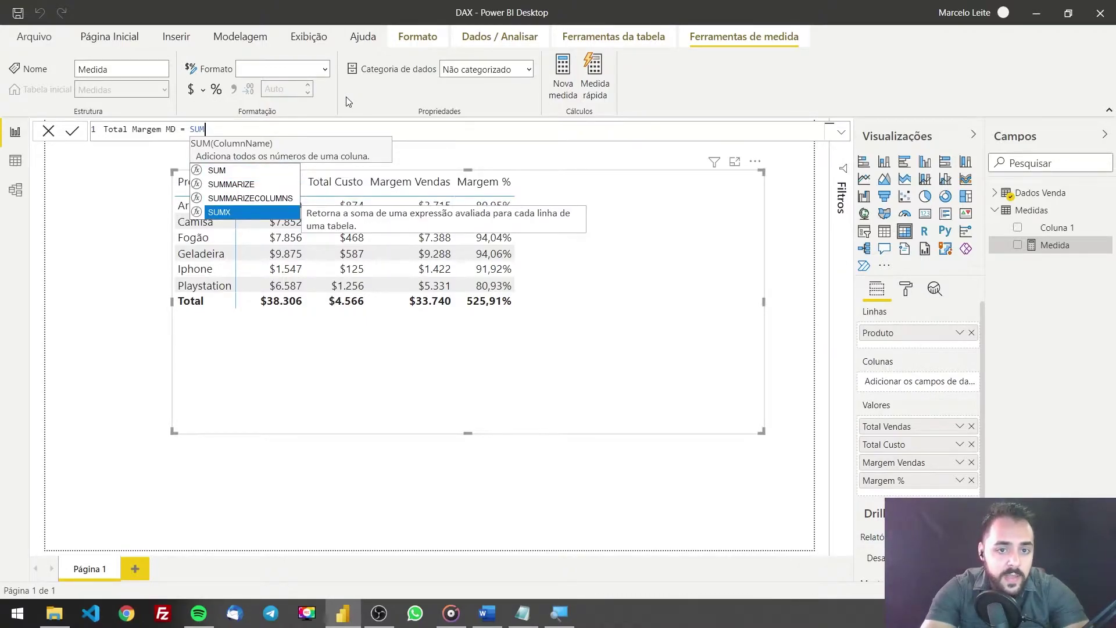
key("Down")
key("Down")
key("Down")
key("Down")
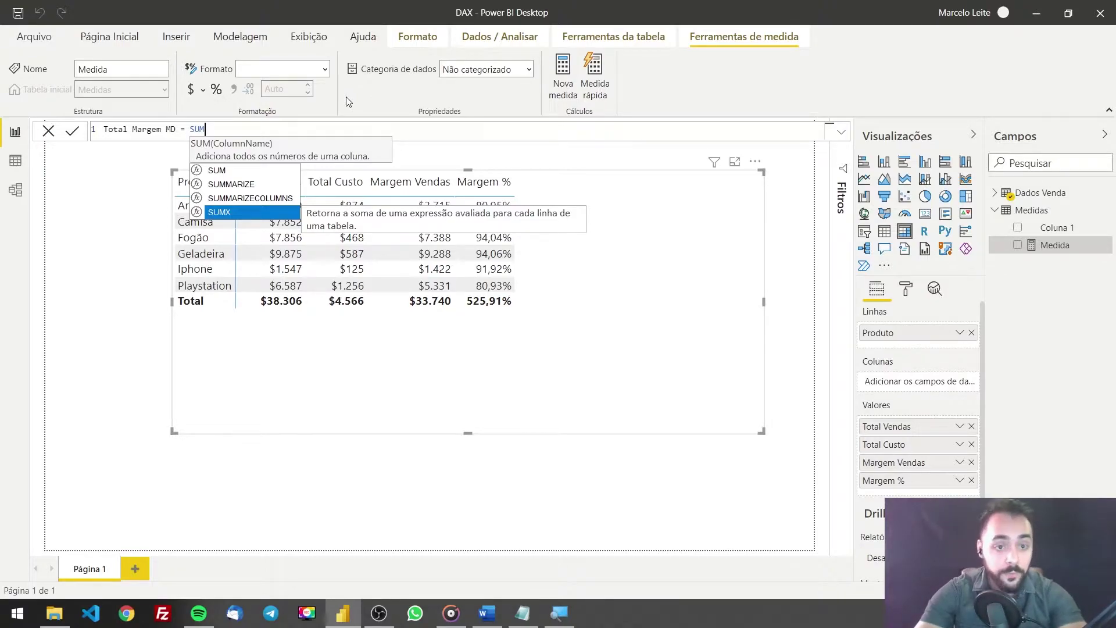
key("Up")
key("Up")
key("Up")
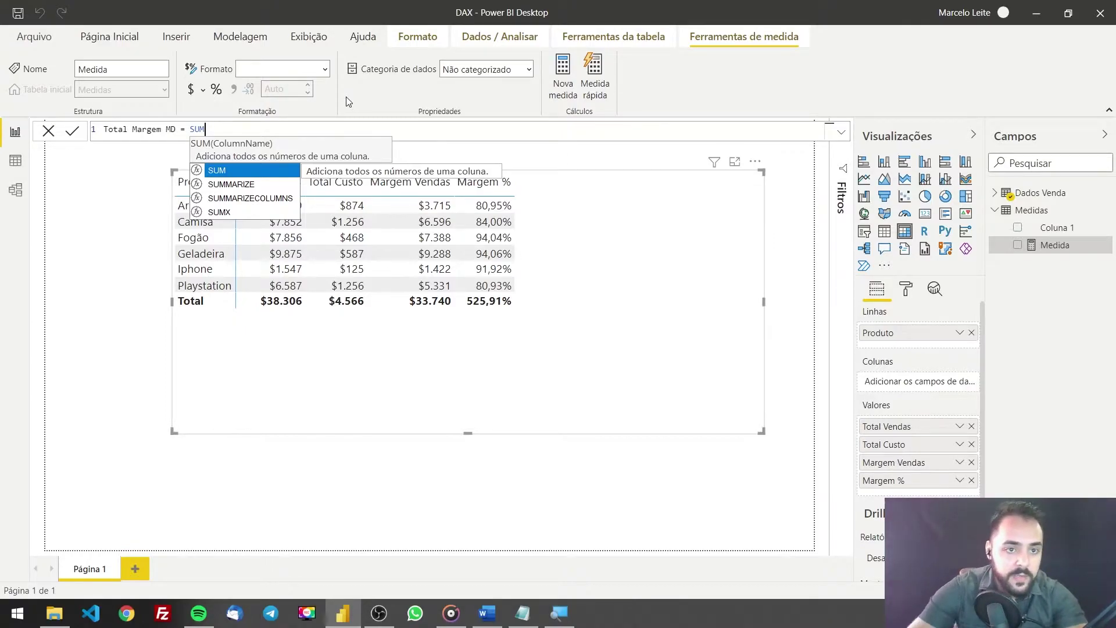
- Open the SUM argument and insert the column 'Dados Venda'[Total Vendas] into it
type("(")
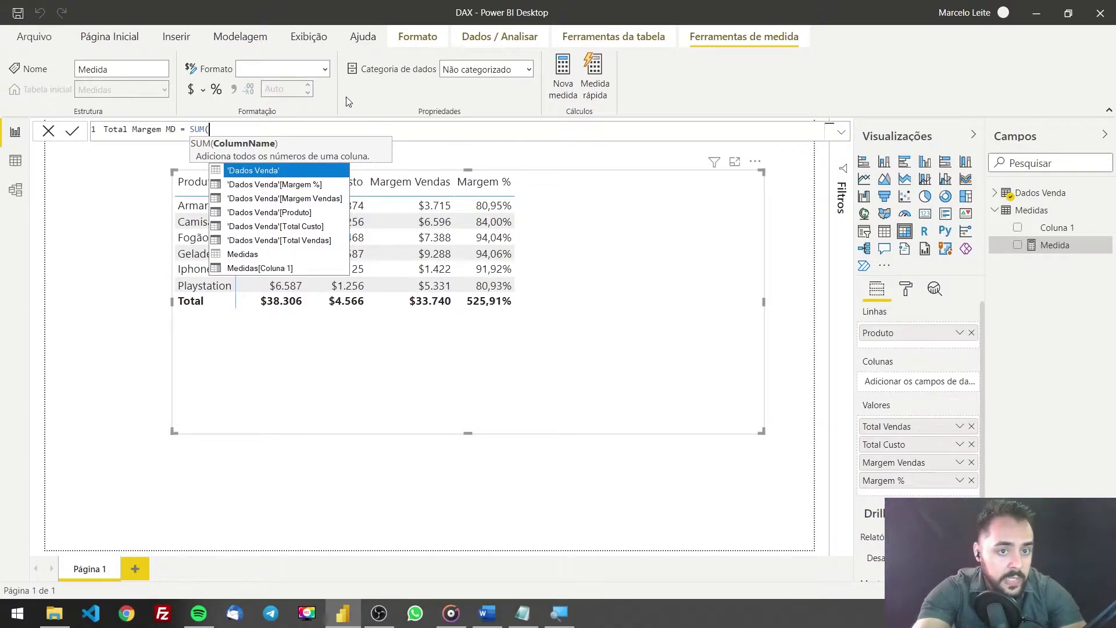
key("Down")
key("Down")
key("Down")
key("Down")
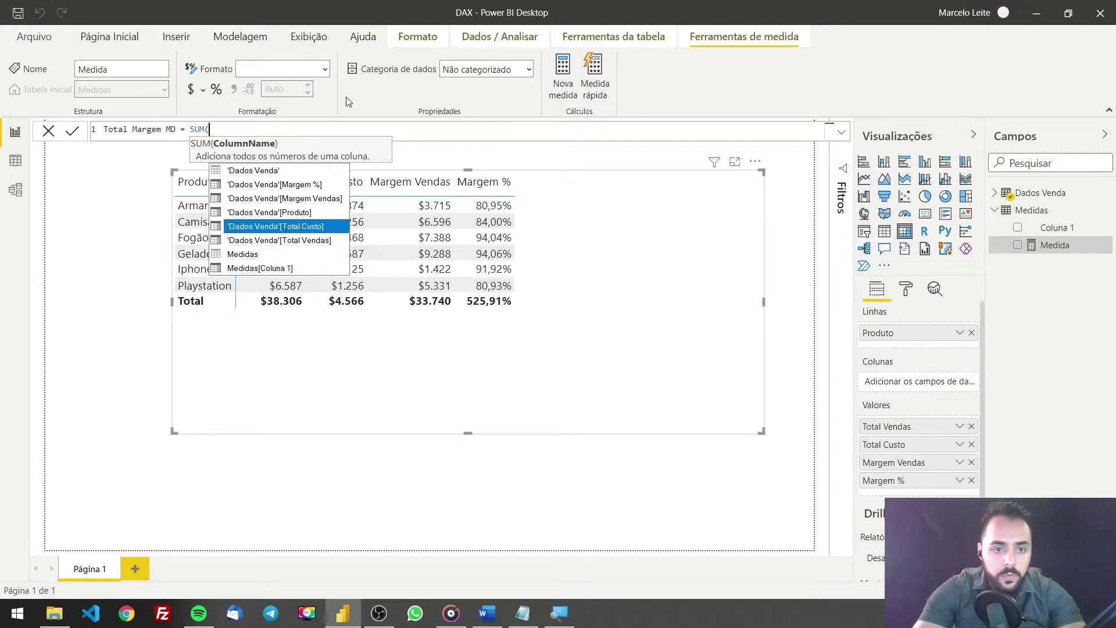
key("Down")
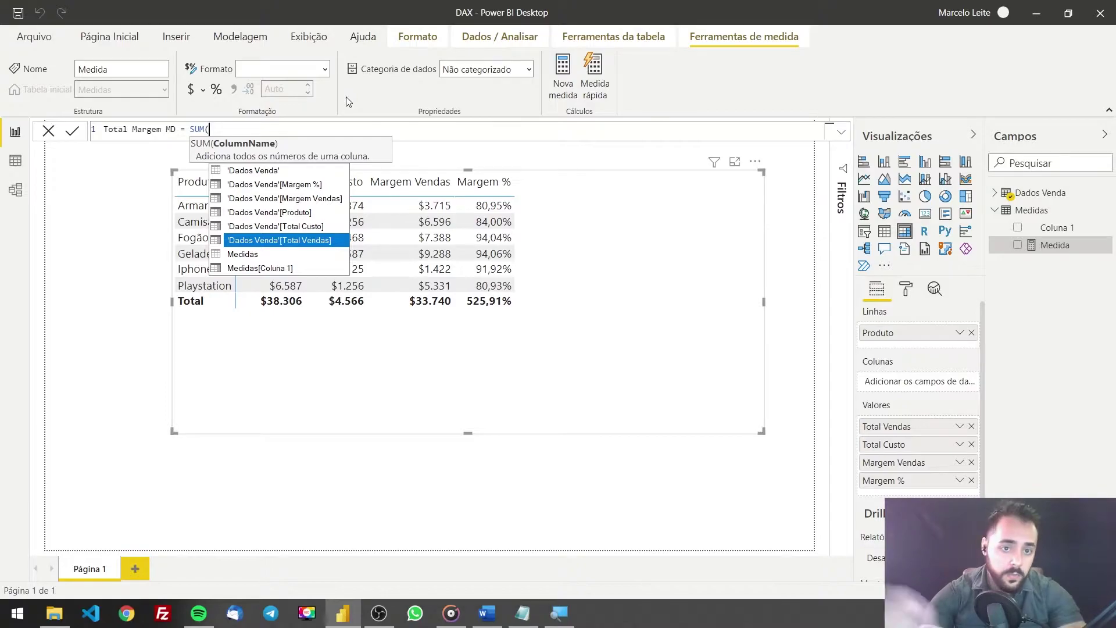
key("Tab")
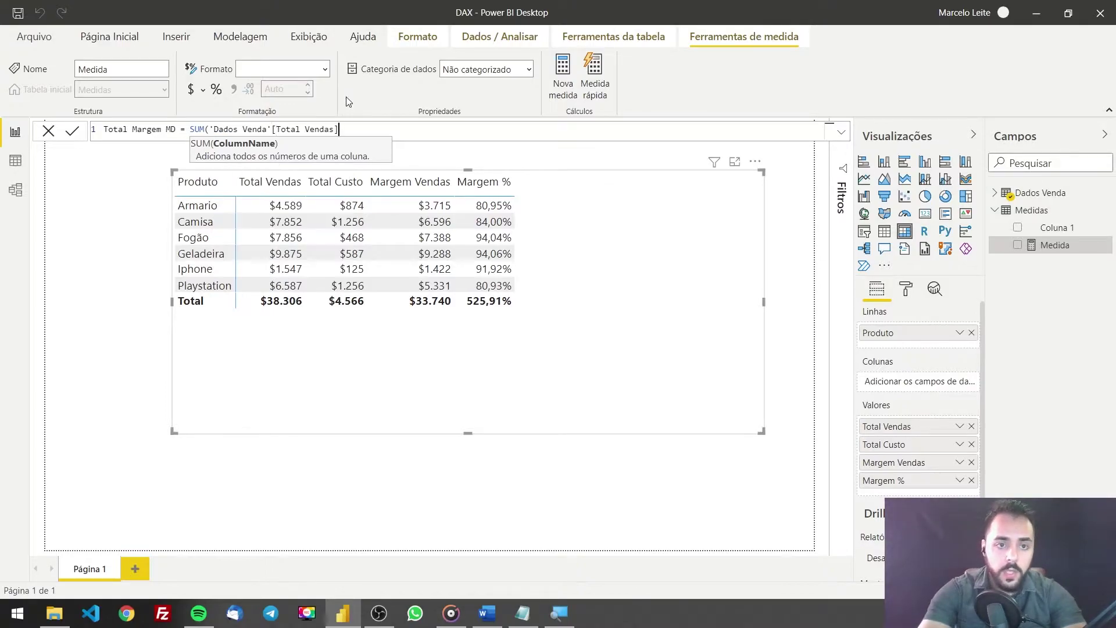
- Clear the column reference inside SUM, review the available Dados Venda columns, and reinsert 'Dados Venda'[Total Vendas]
key("BackSpace")
key("BackSpace")
key("BackSpace")
key("BackSpace")
key("BackSpace")
key("BackSpace")
key("BackSpace")
key("BackSpace")
key("BackSpace")
key("BackSpace")
key("BackSpace")
key("BackSpace")
key("BackSpace")
key("BackSpace")
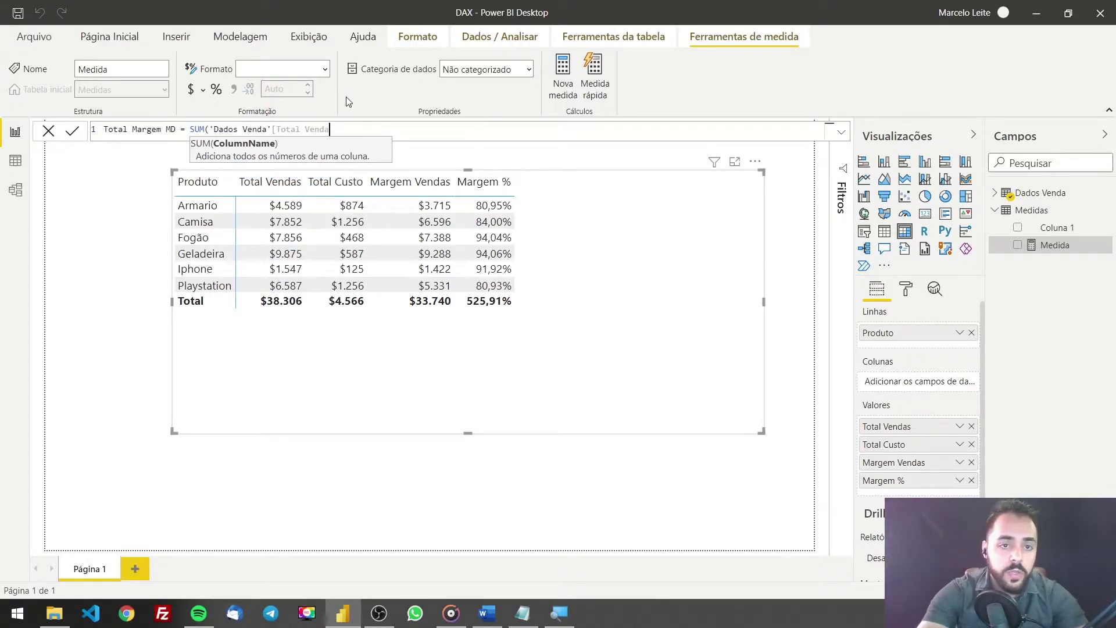
key("Down")
key("Down")
key("Down")
key("Down")
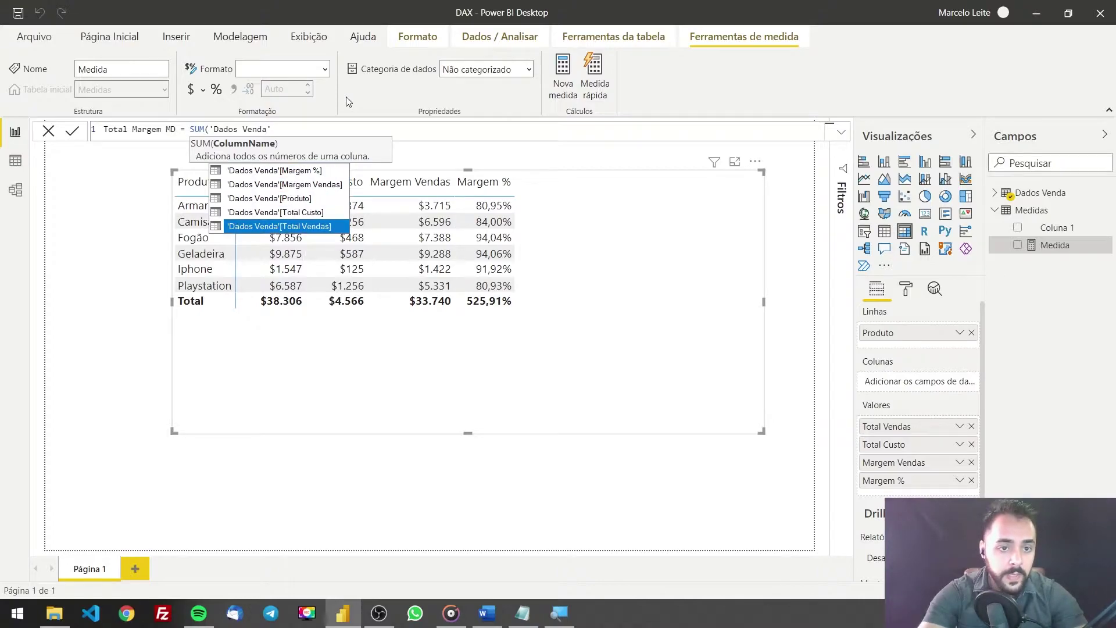
key("Up")
key("Down")
key("Up")
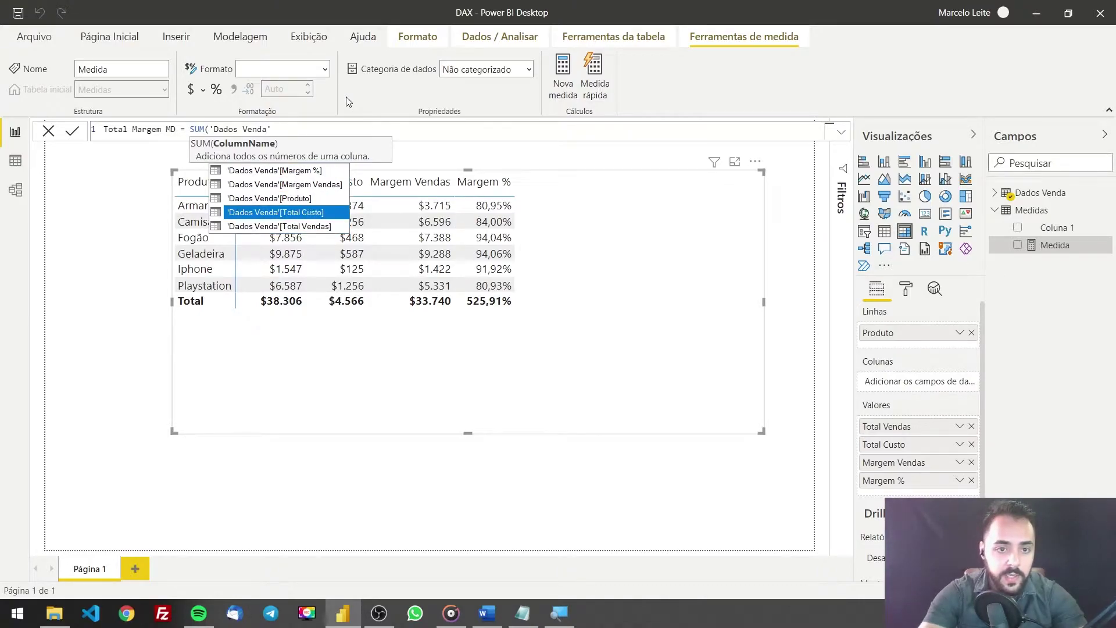
key("Down")
key("Tab")
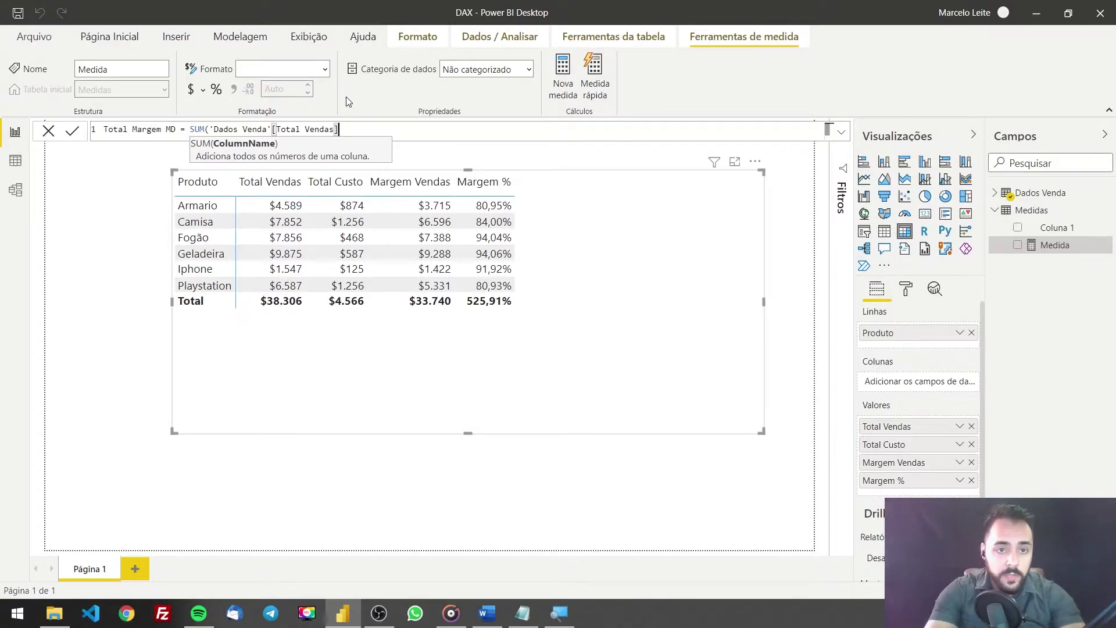
- Close the SUM function, commit the Total Margem MD measure, and add it to the matrix values
type(")")
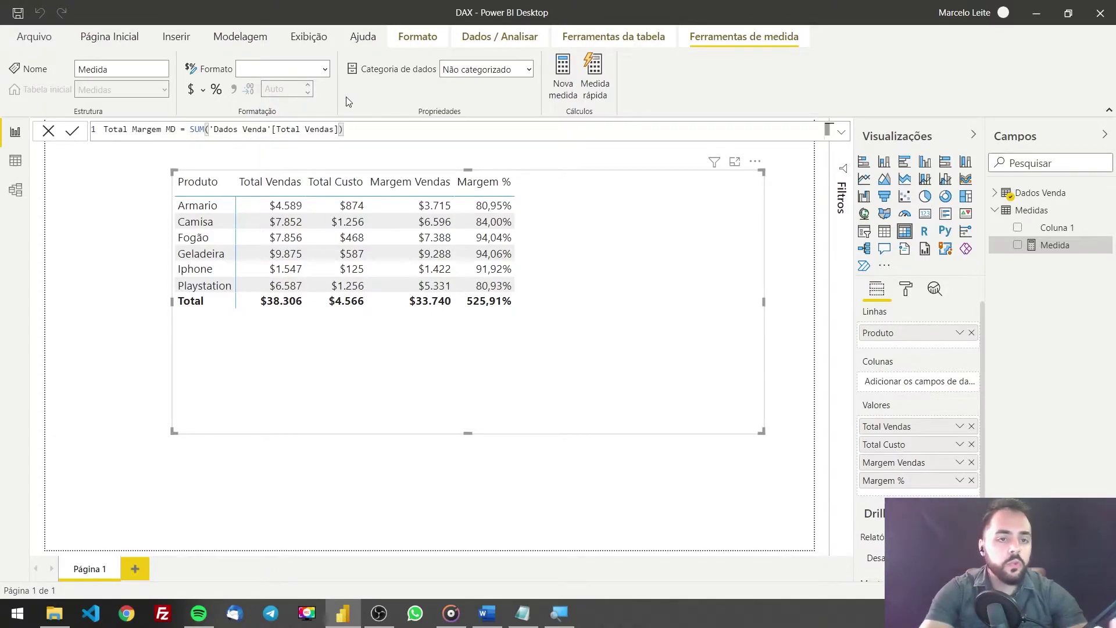
key("Return")
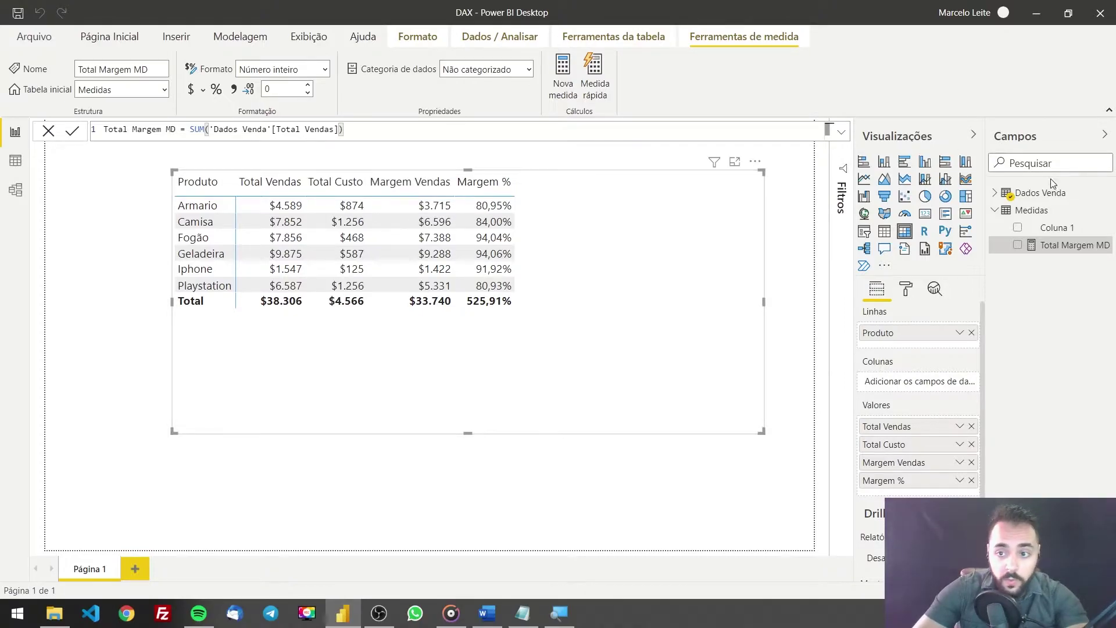
left_click_drag(1058, 245, 561, 224)
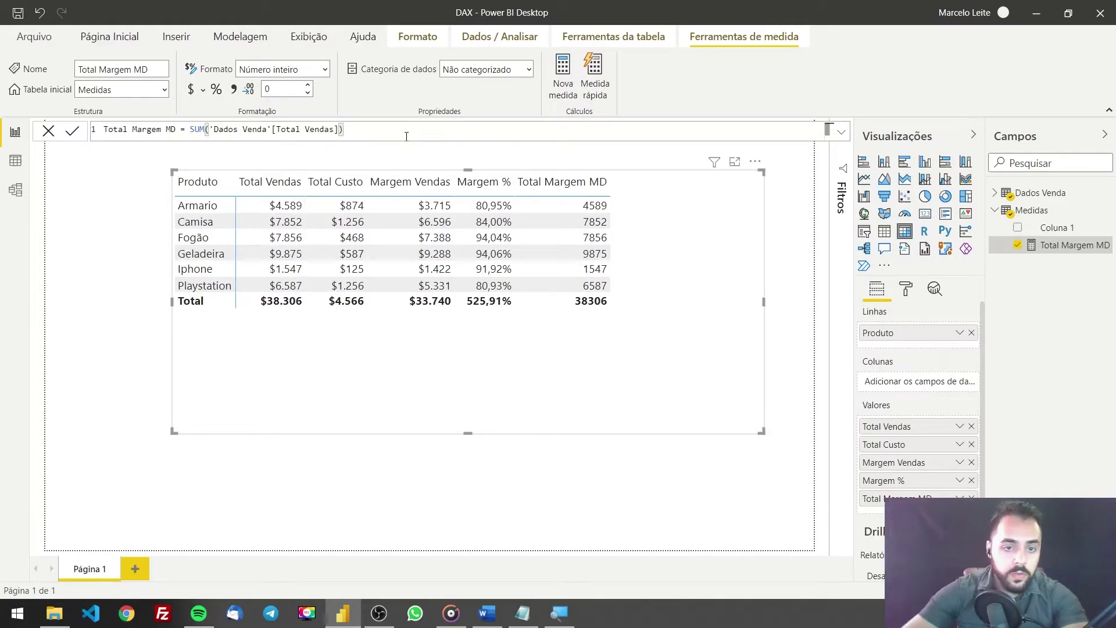
- Subtract SUM('Dados Venda'[Total Custo]) in the Total Margem MD formula and commit it
type("- SUM")
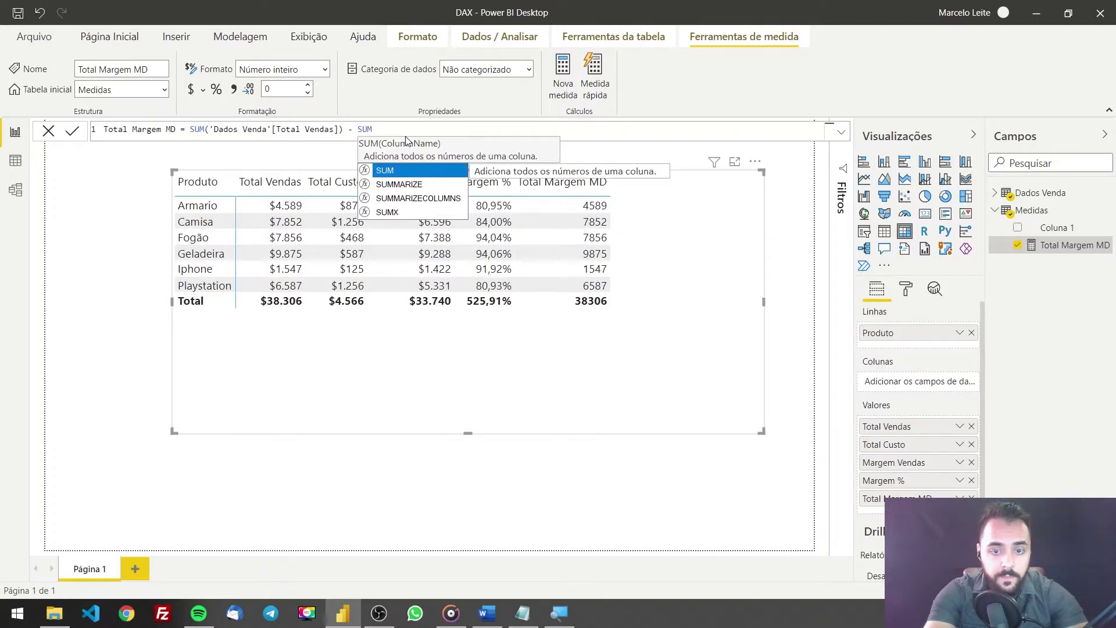
type("(")
key("Down")
key("Down")
key("Down")
key("Down")
key("Tab")
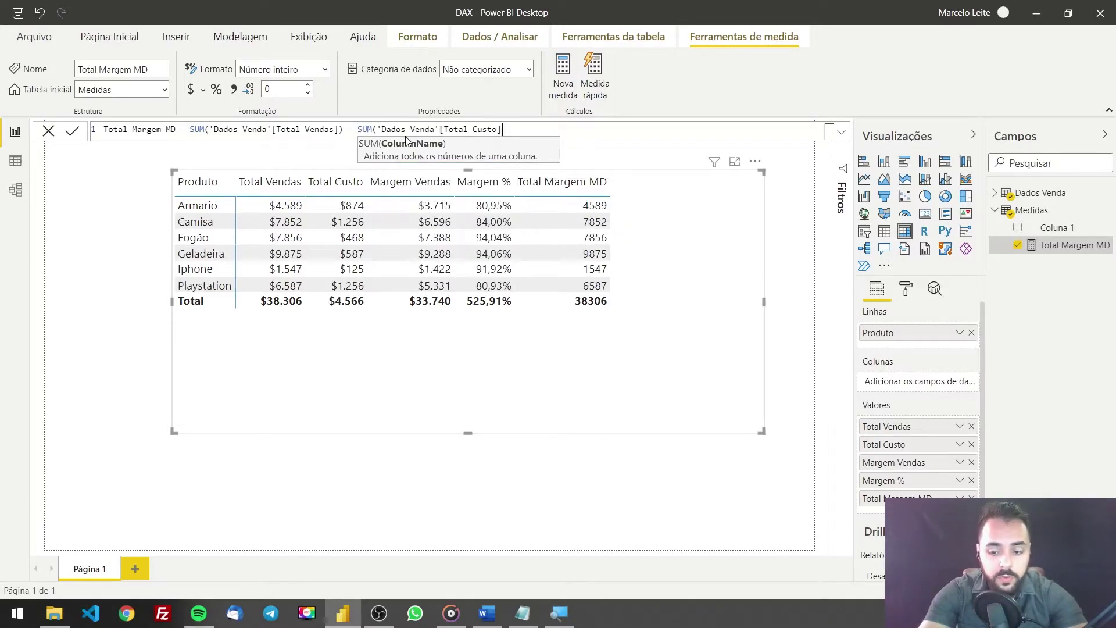
type(")")
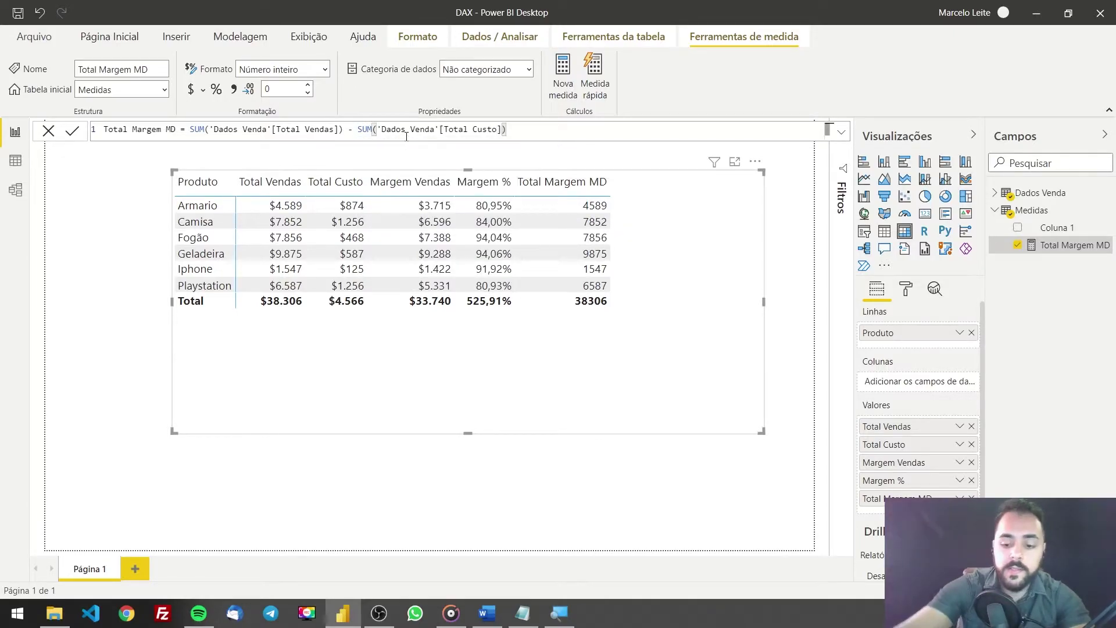
key("Return")
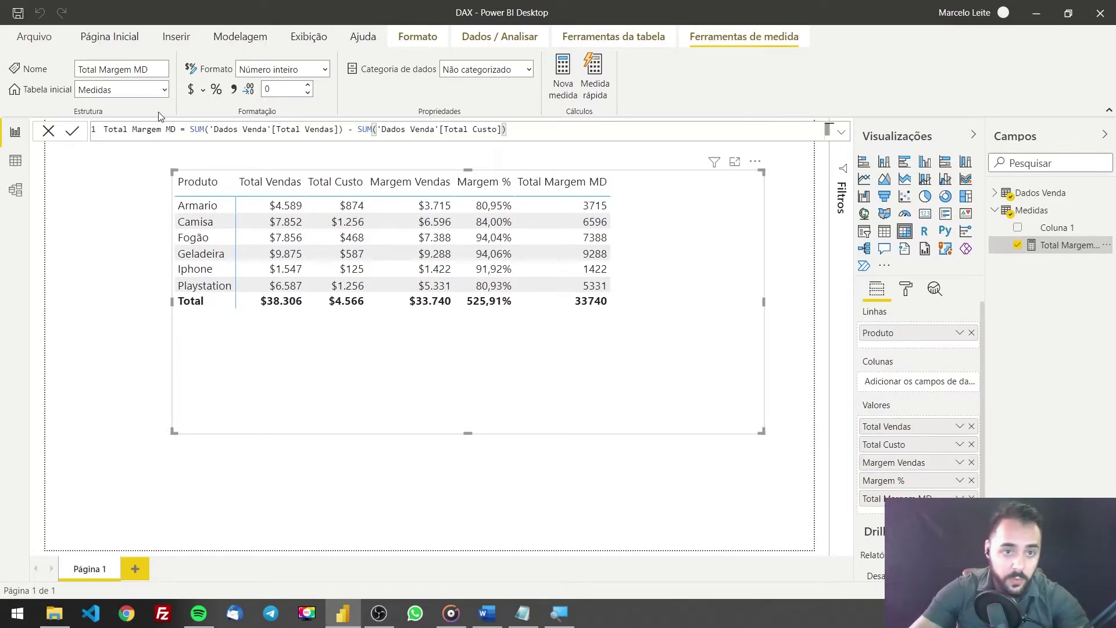
- Format the Total Margem MD measure as Moeda and deselect the matrix
left_click(323, 72)
left_click(325, 71)
left_click(280, 111)
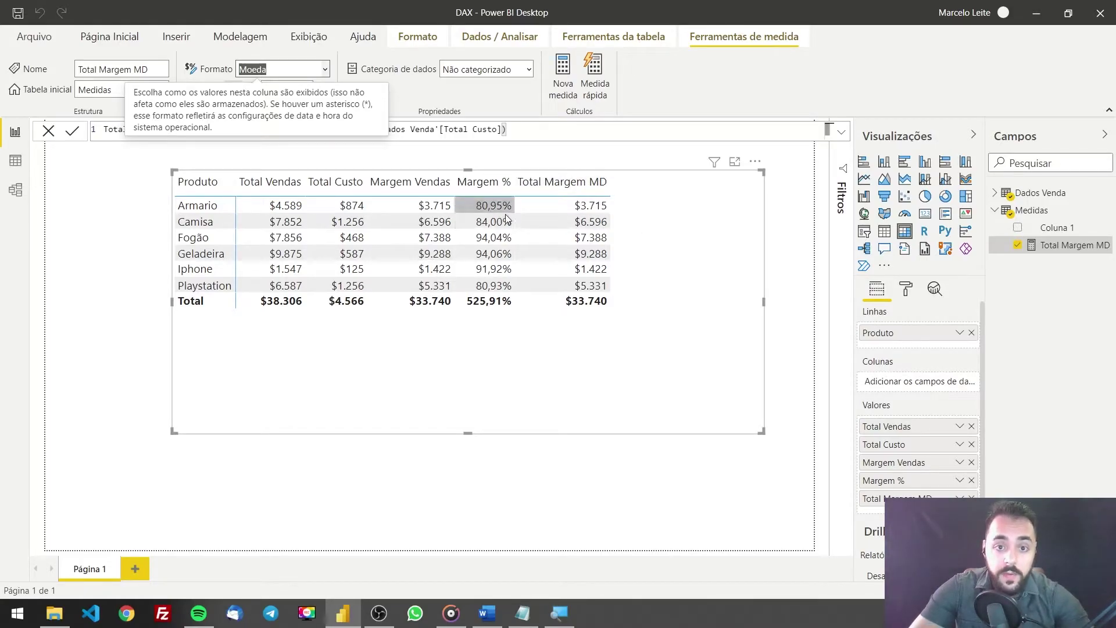
left_click(122, 279)
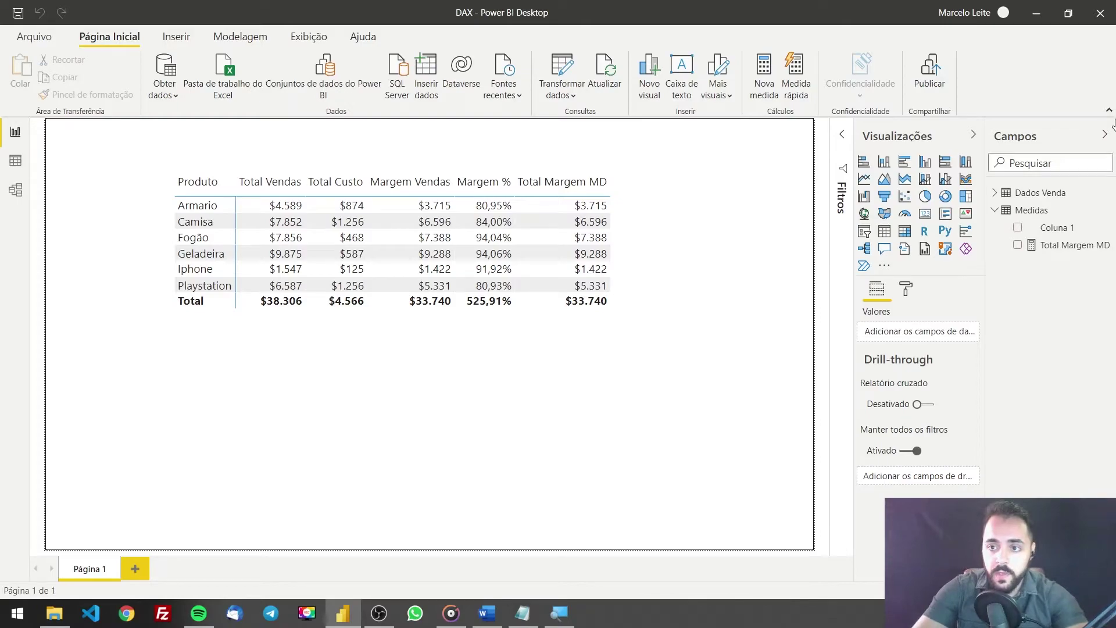
- Delete Coluna 1 from the Medidas table and check which fields the table still contains
left_click(1106, 228)
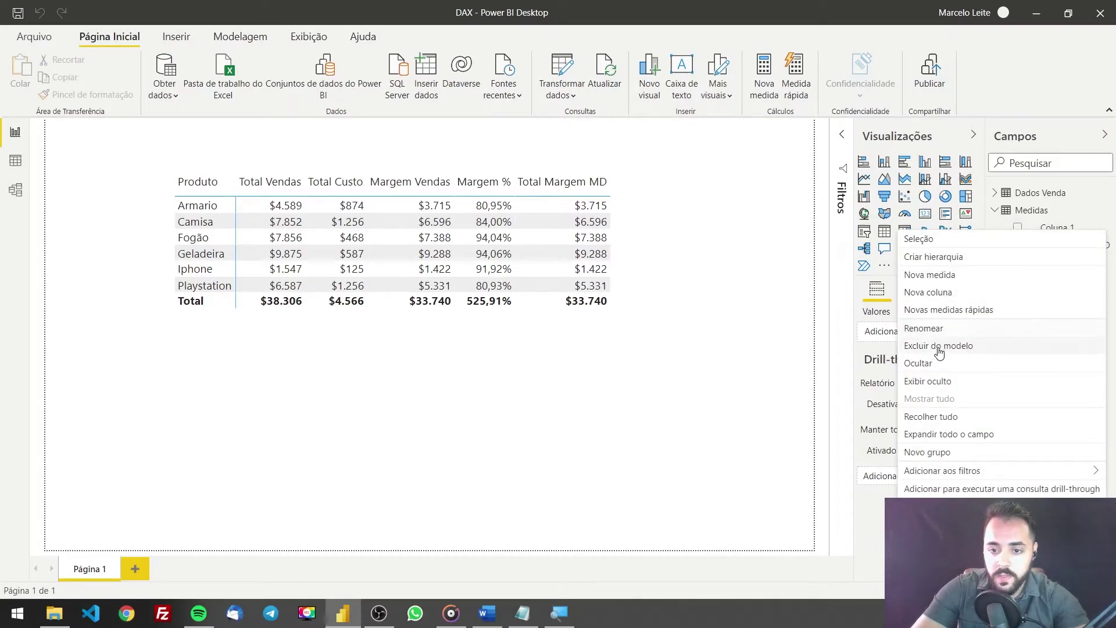
left_click(962, 347)
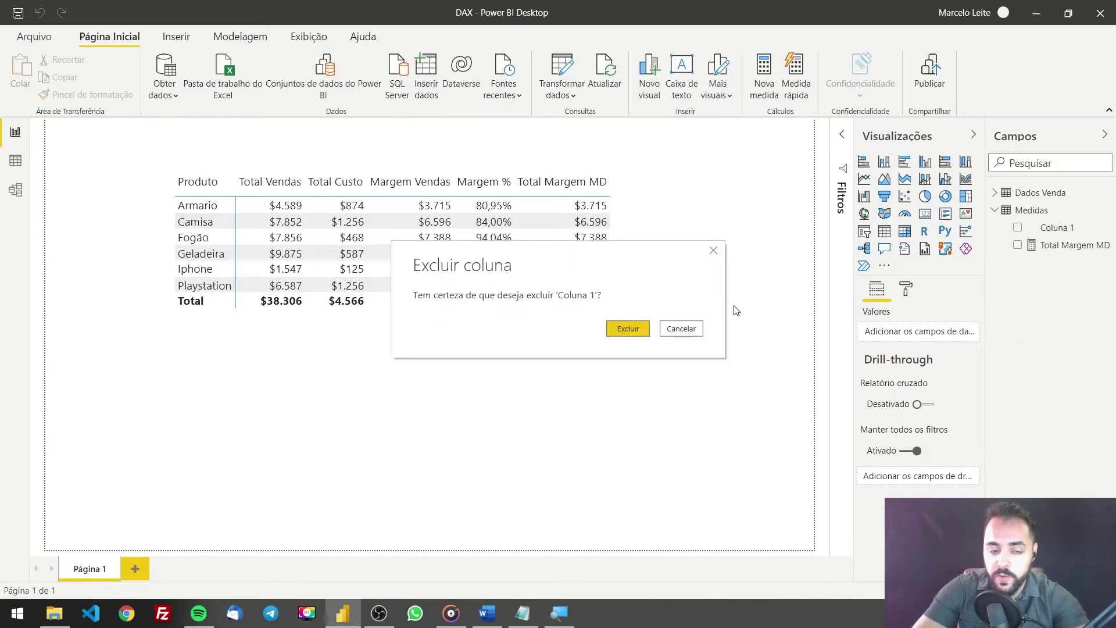
left_click(622, 328)
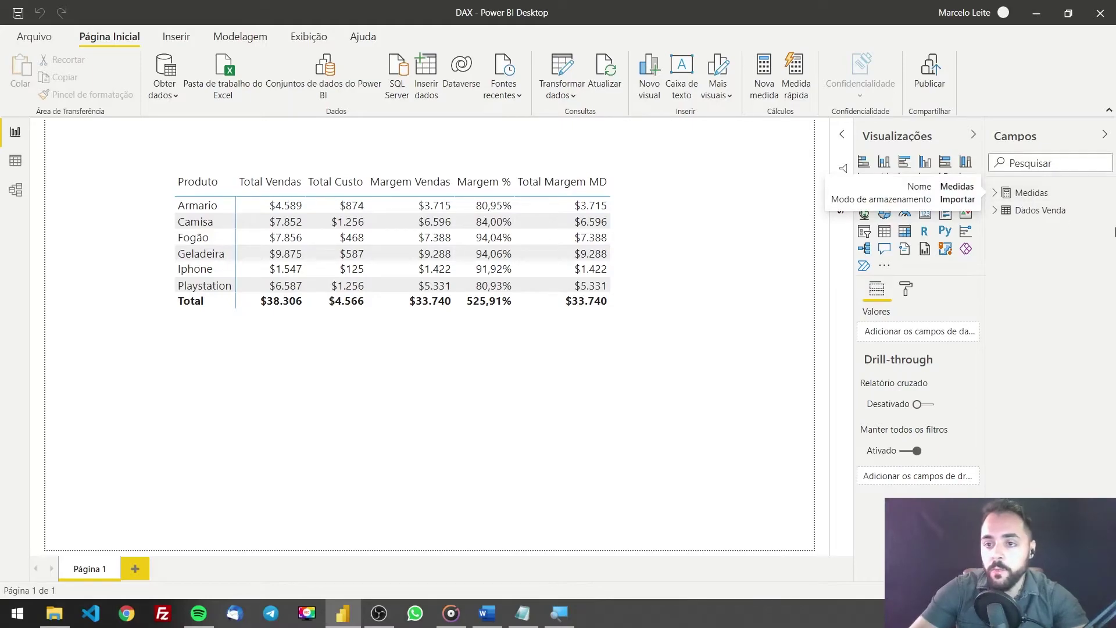
left_click(994, 195)
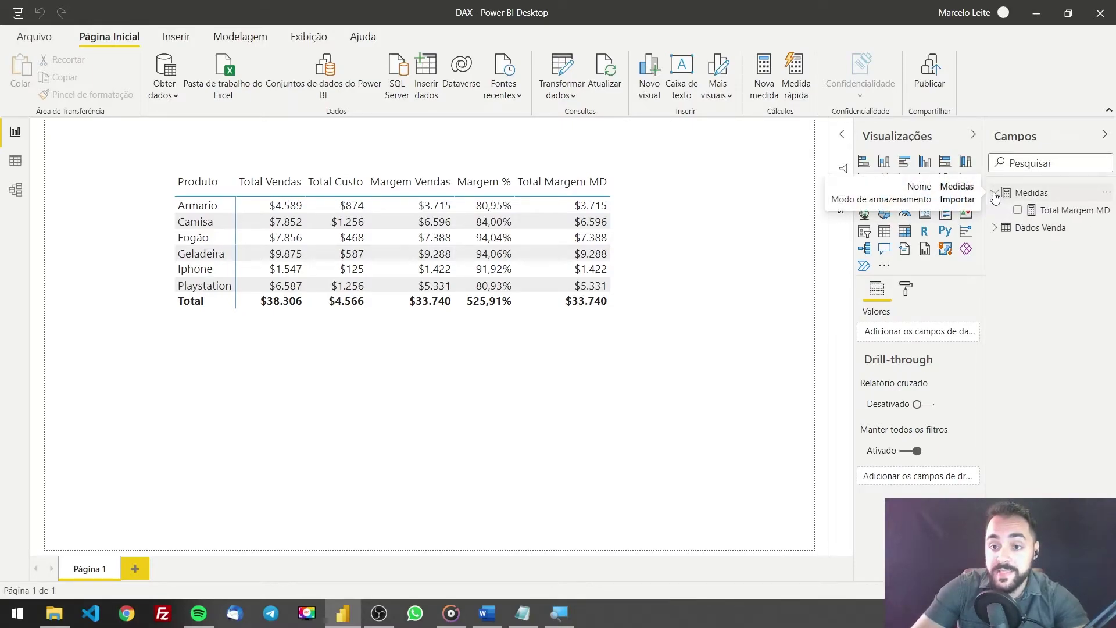
left_click(994, 195)
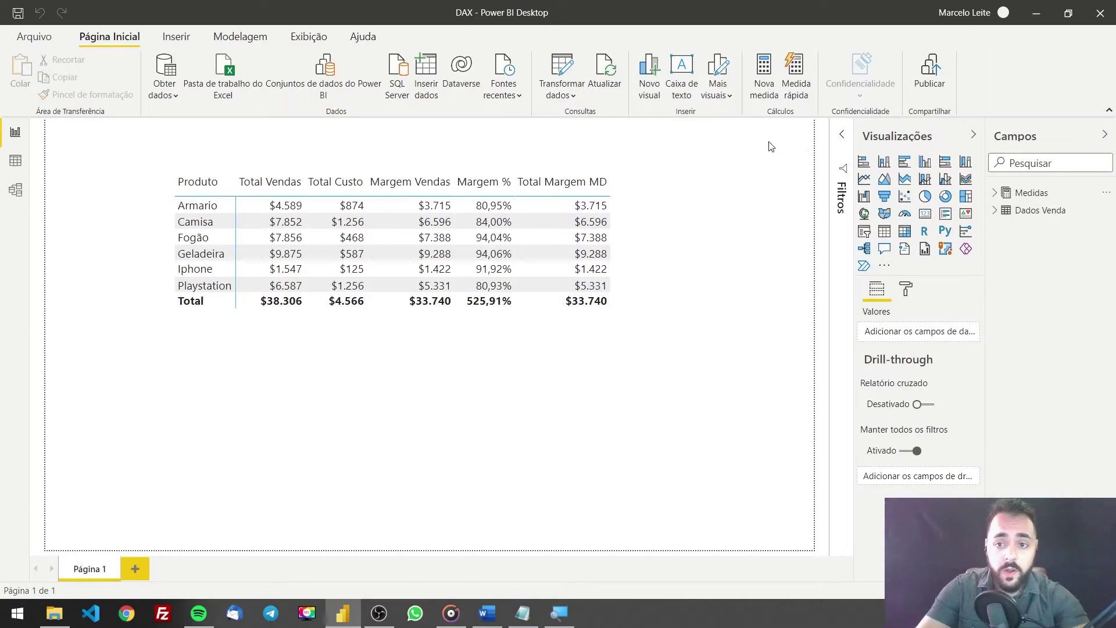
- Shift the matrix toward the page's left edge and create a new measure in the Medidas table
left_click(726, 233)
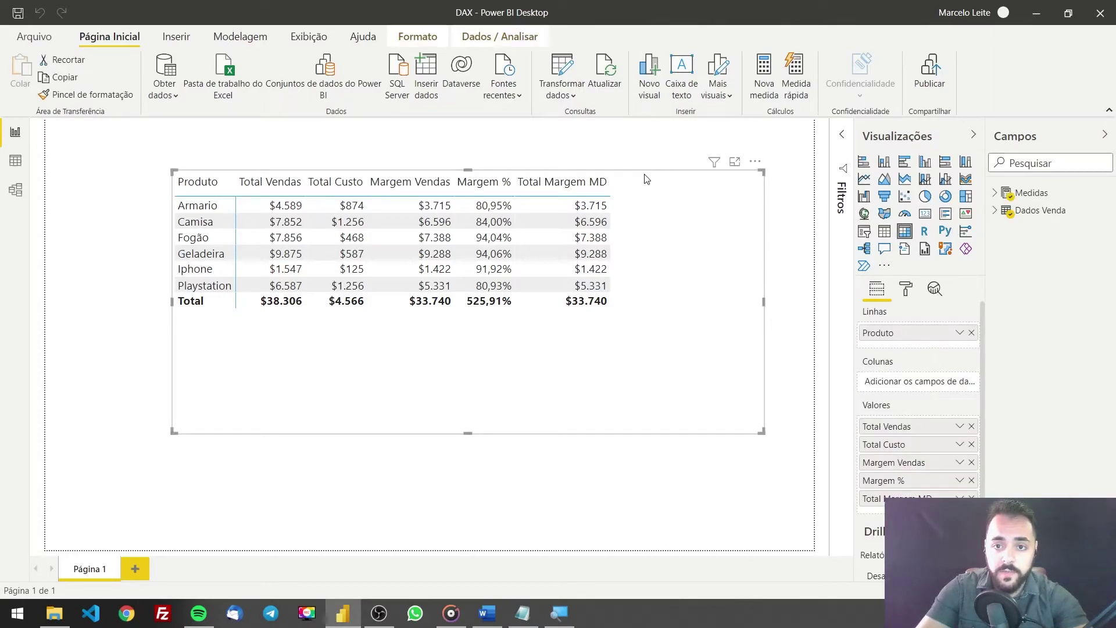
left_click_drag(616, 175, 559, 175)
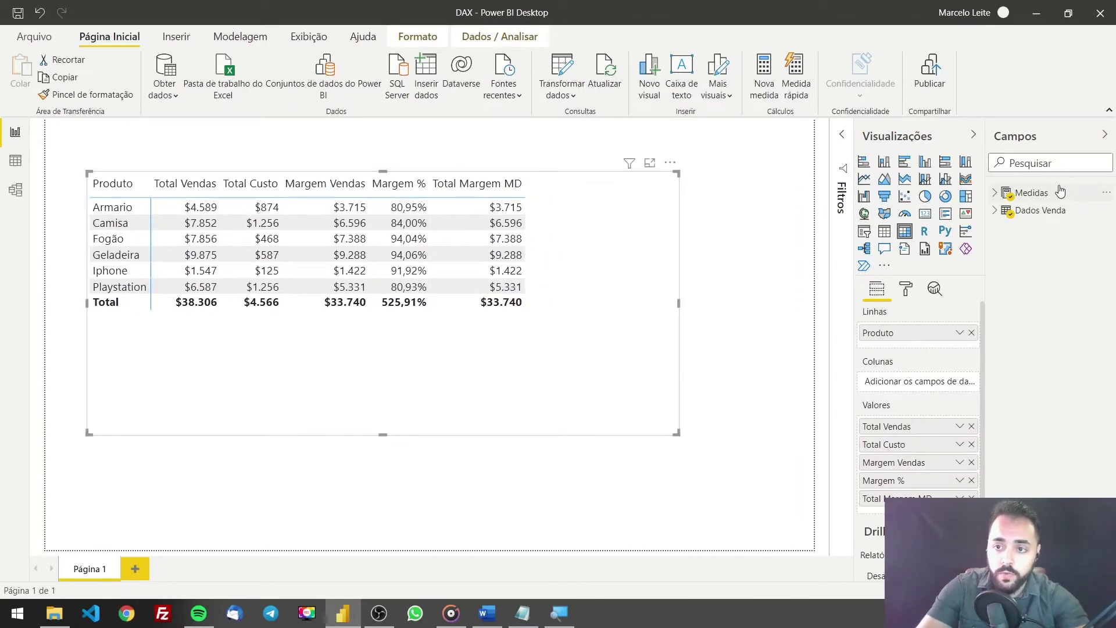
left_click(1032, 195)
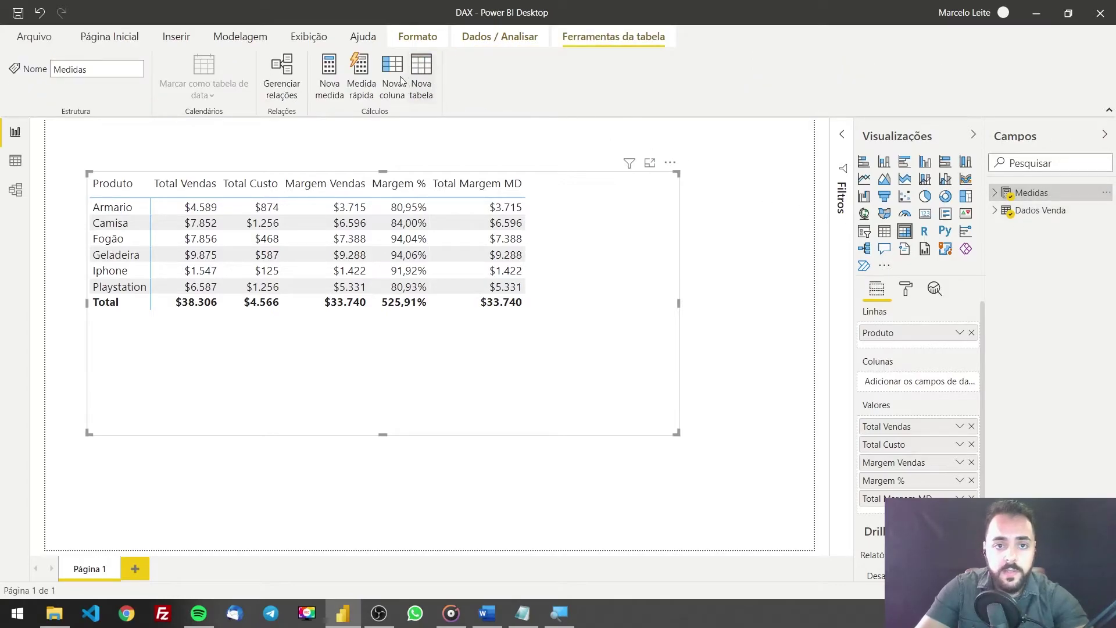
left_click(329, 72)
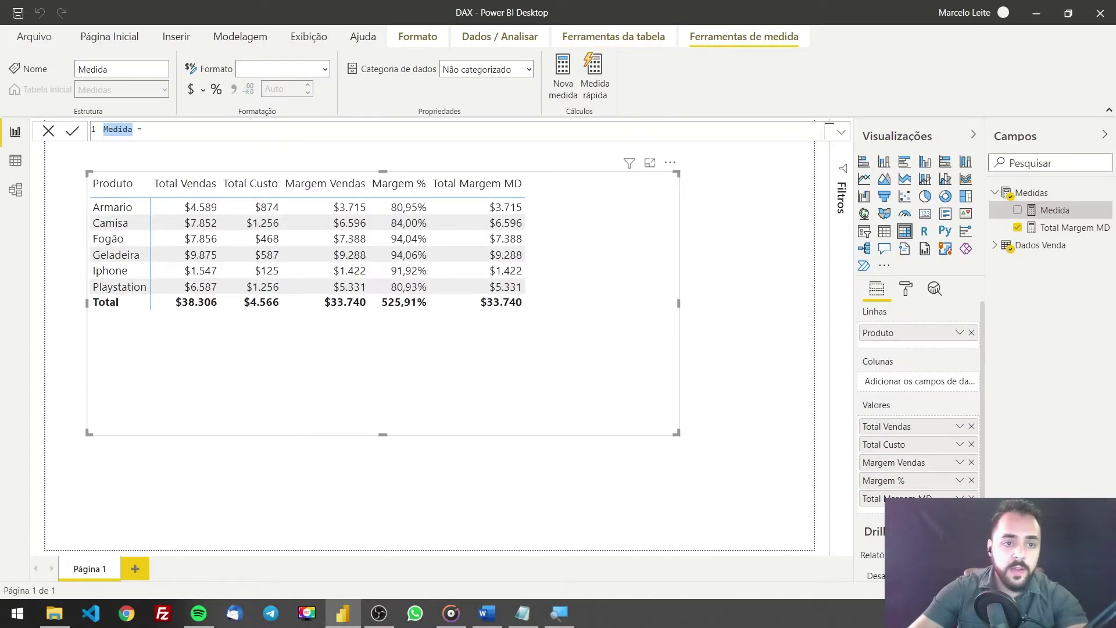
type("tOT")
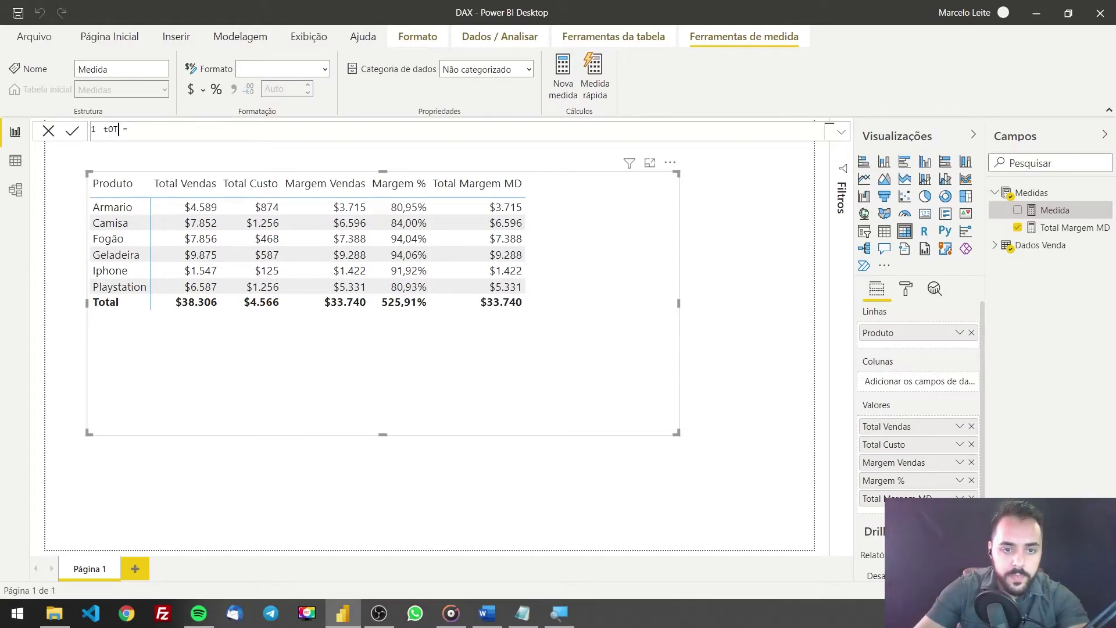
key("BackSpace")
key("BackSpace")
key("BackSpace")
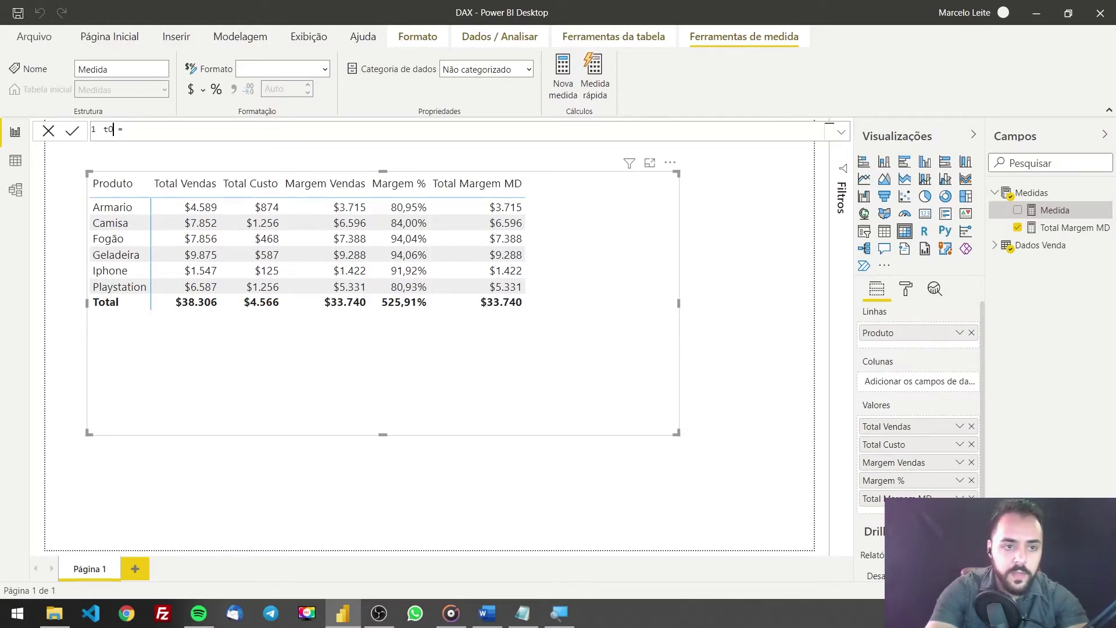
type("T")
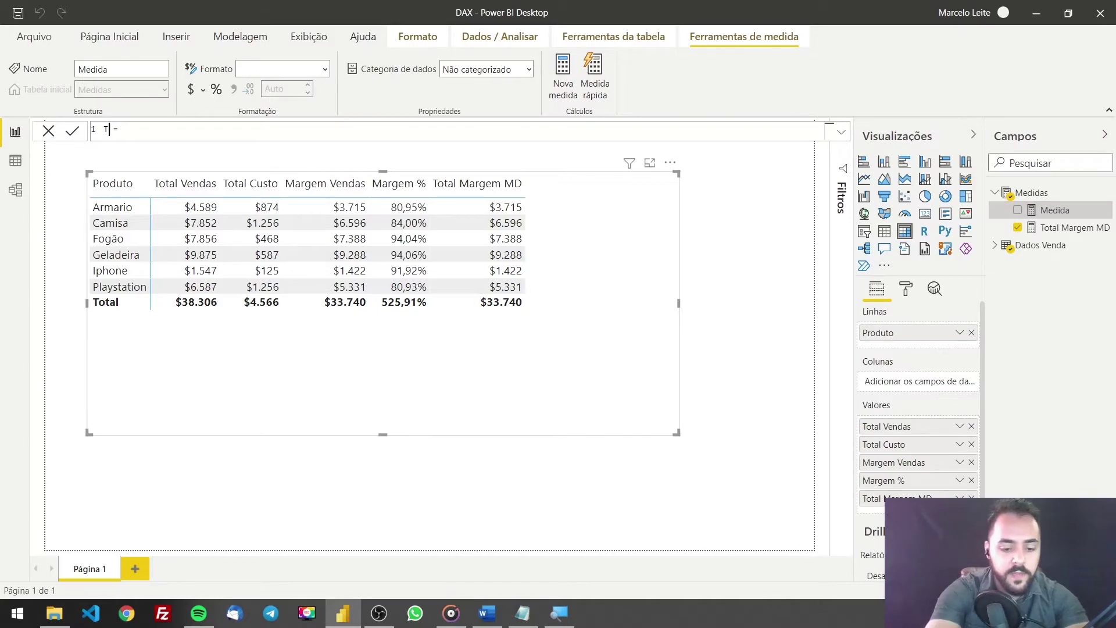
type("otal Ma")
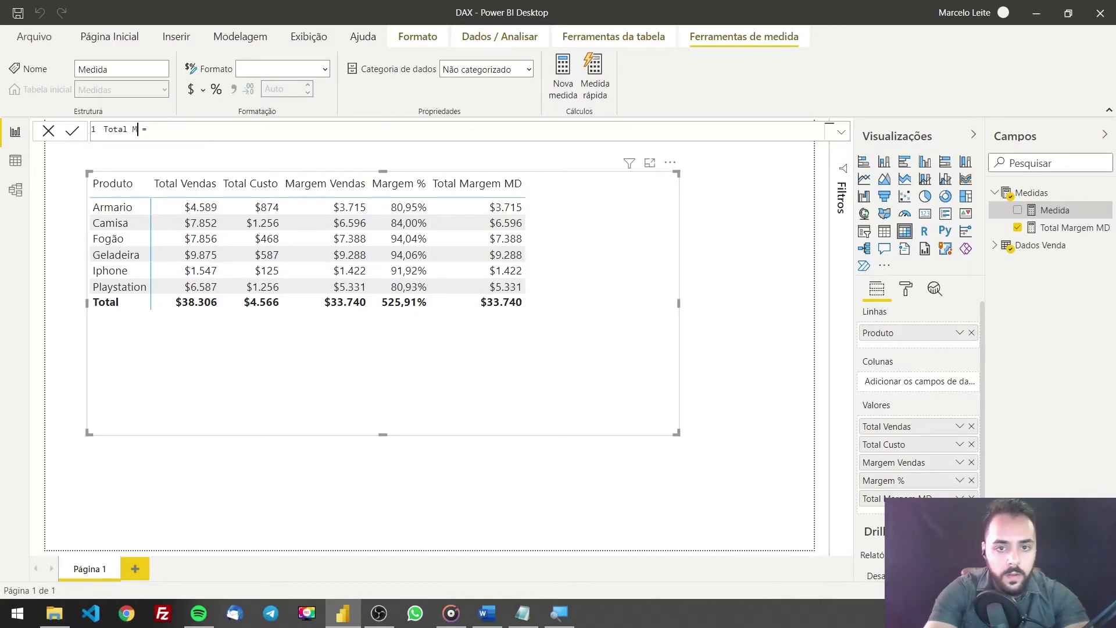
key("BackSpace")
key("BackSpace")
key("BackSpace")
key("BackSpace")
key("BackSpace")
key("BackSpace")
key("BackSpace")
key("BackSpace")
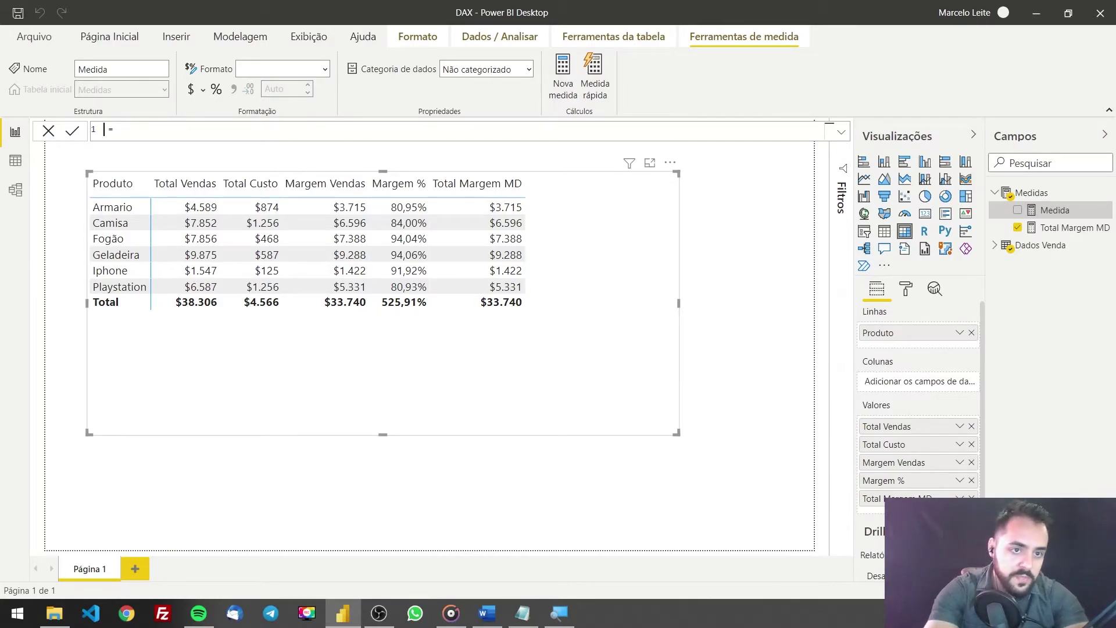
- Name the measure Magem % MD and begin its formula with SUM('Dados Venda'[Total Vendas]) followed by a minus sign
type("Magem ")
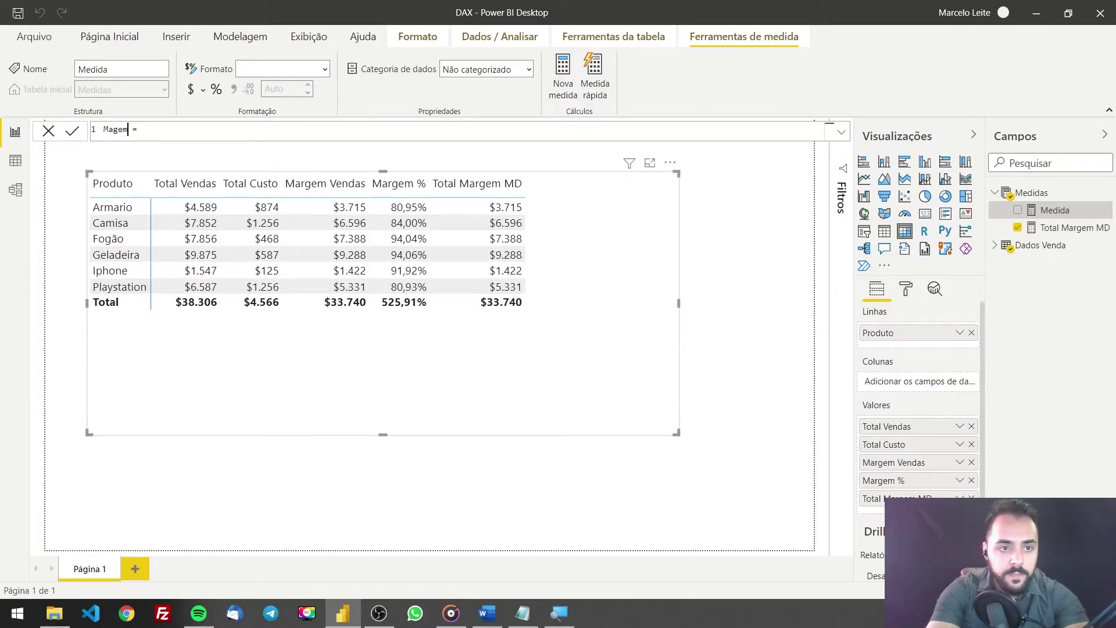
type("% MD")
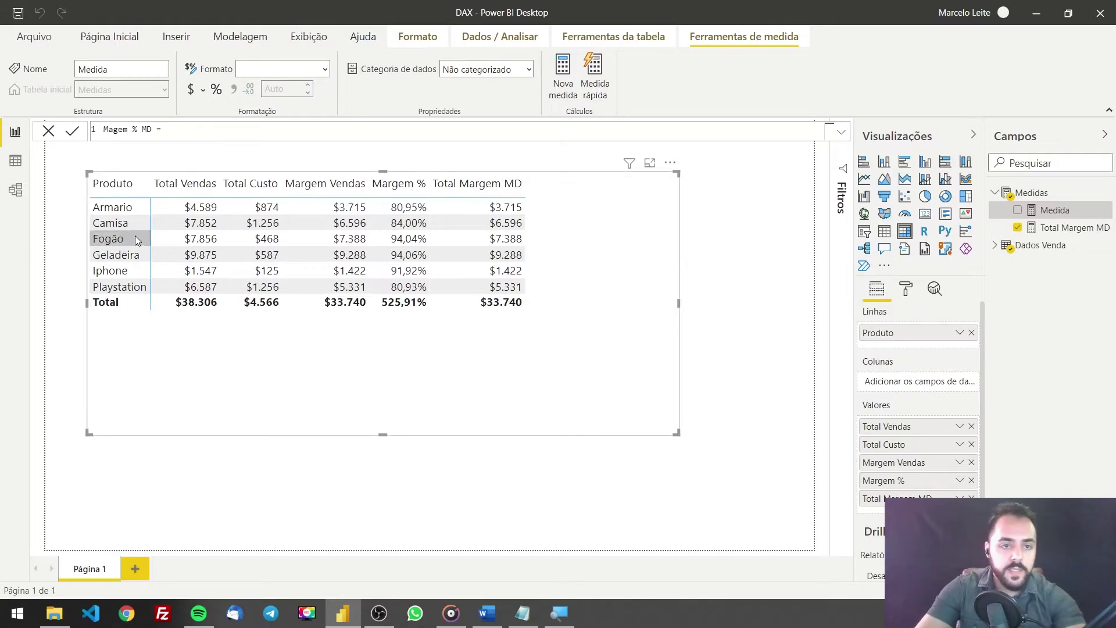
left_click(244, 129)
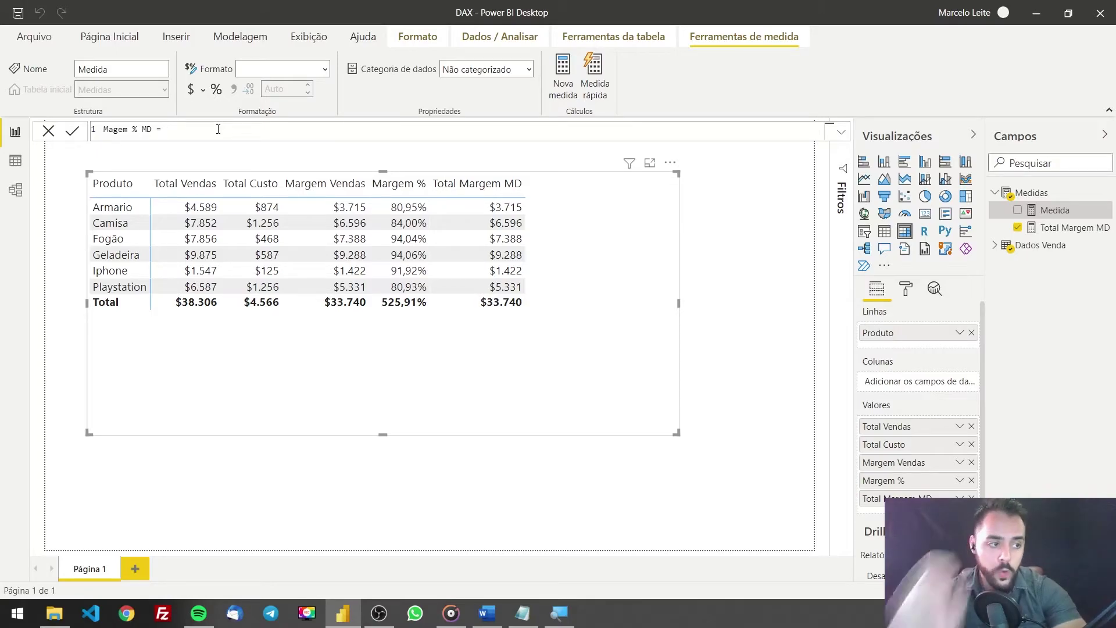
type("SUM(")
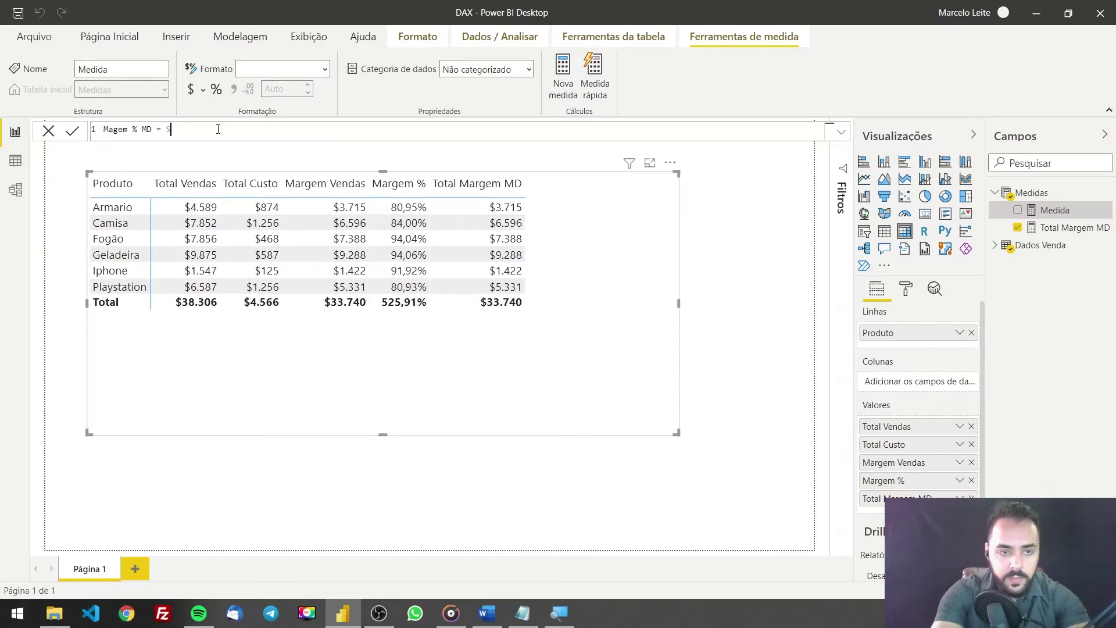
key("Down")
key("Down")
key("Down")
key("Down")
key("Down")
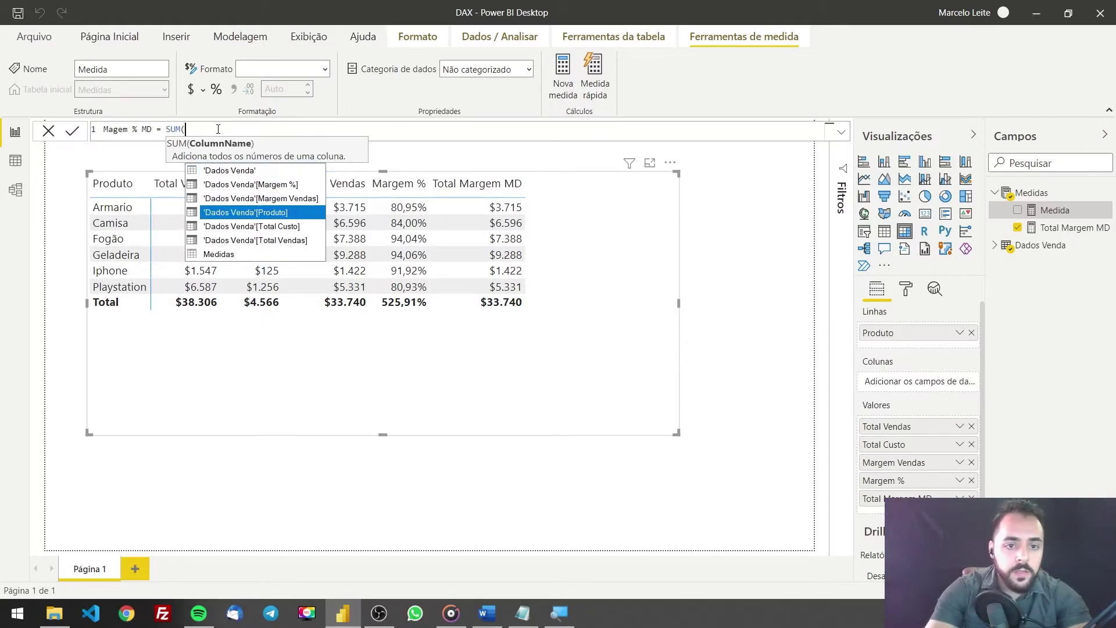
key("Tab")
type(") - ")
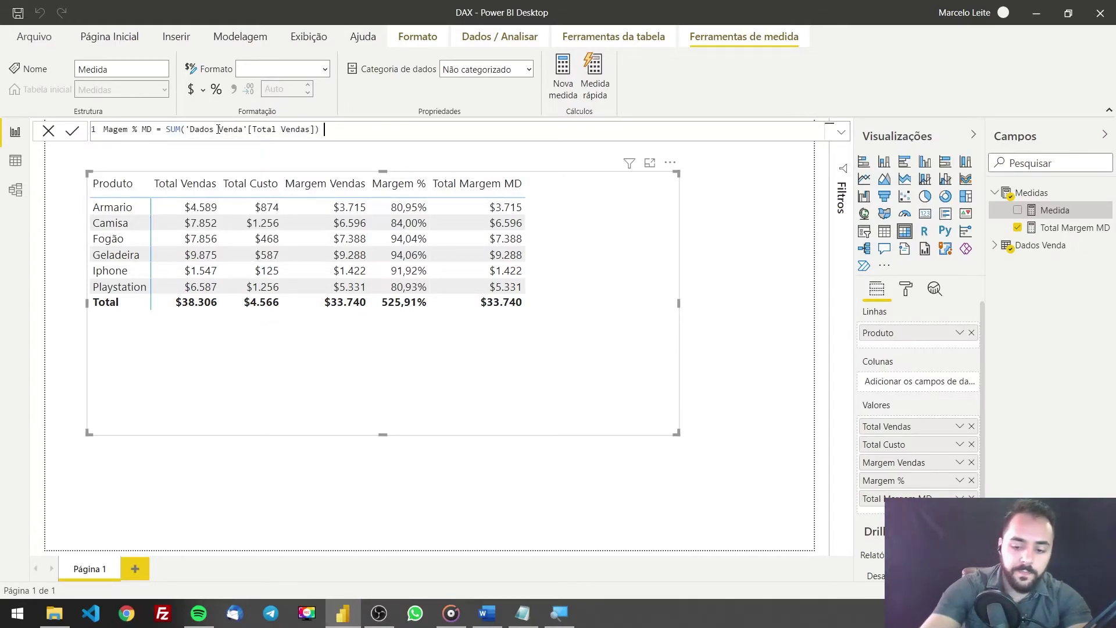
- Subtract SUM of 'Dados Venda'[Total Custo] from the Total Vendas sum in the Magem % MD formula
type("su")
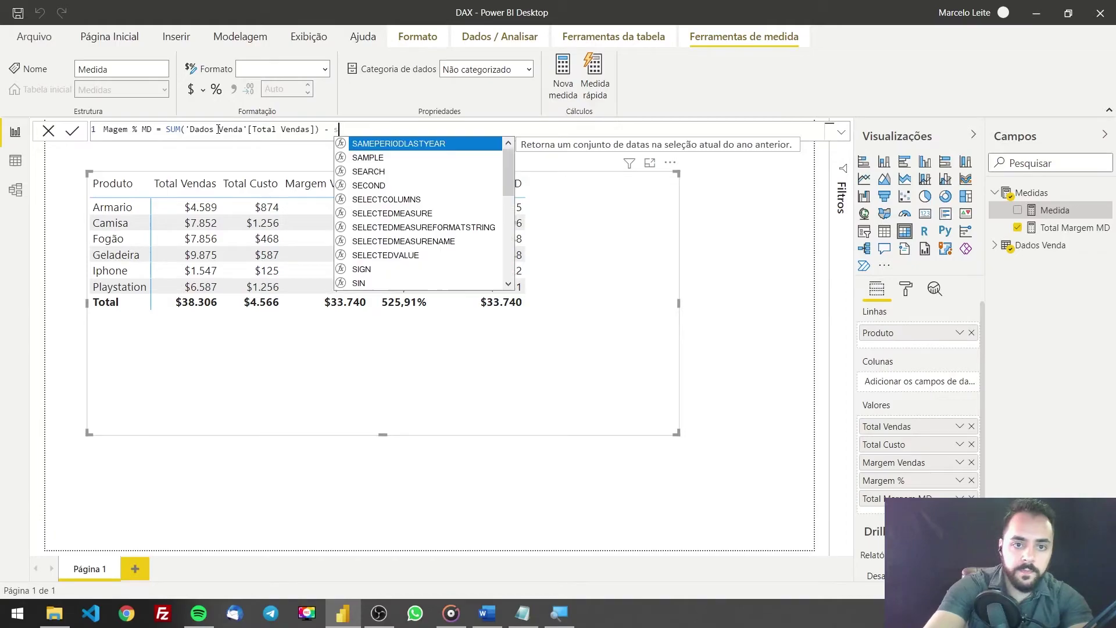
key("Down")
key("Down")
key("Tab")
key("Down")
key("Down")
key("Down")
key("Down")
key("Tab")
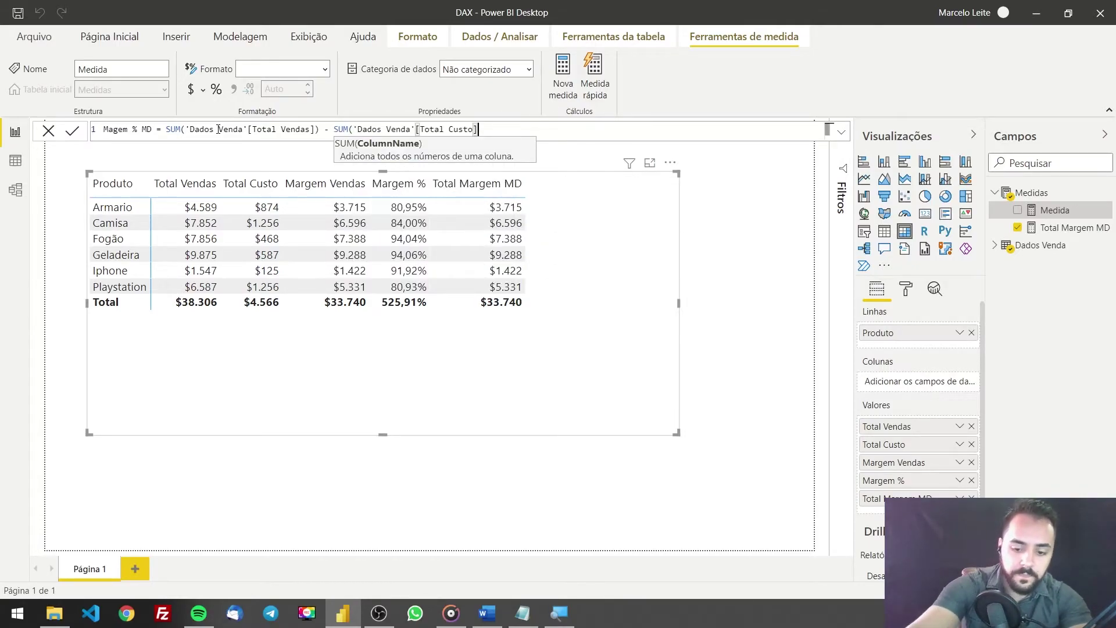
- Extend the Magem % MD formula with a division by SUM('Dados Venda'[Total Vendas])
type(") / sum")
key("Tab")
key("Down")
key("Down")
key("Down")
key("Down")
key("Down")
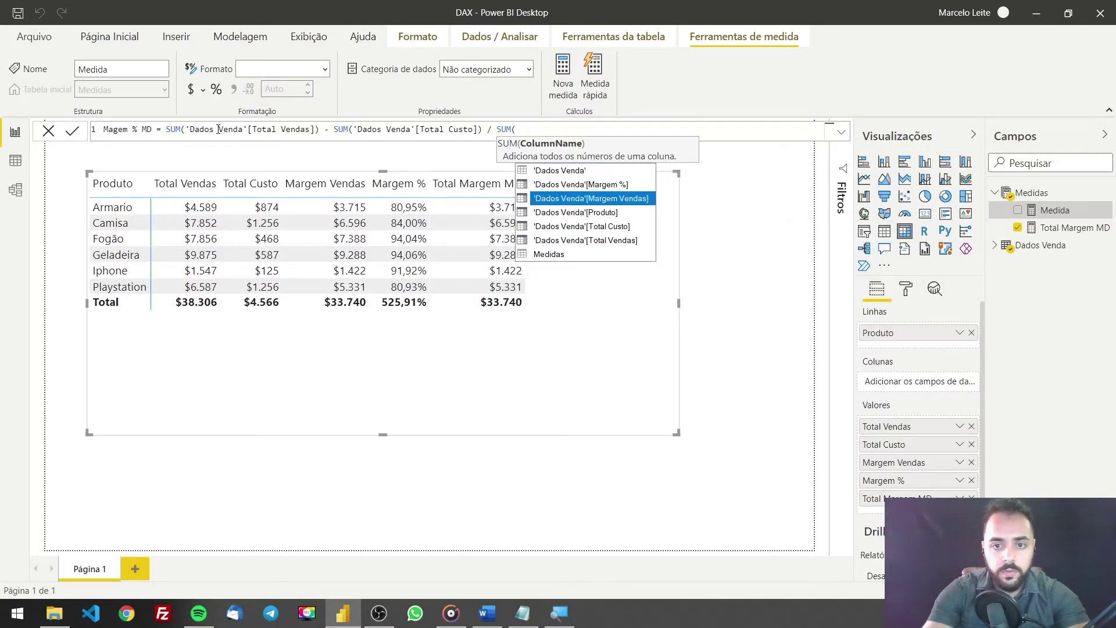
key("Tab")
type(")")
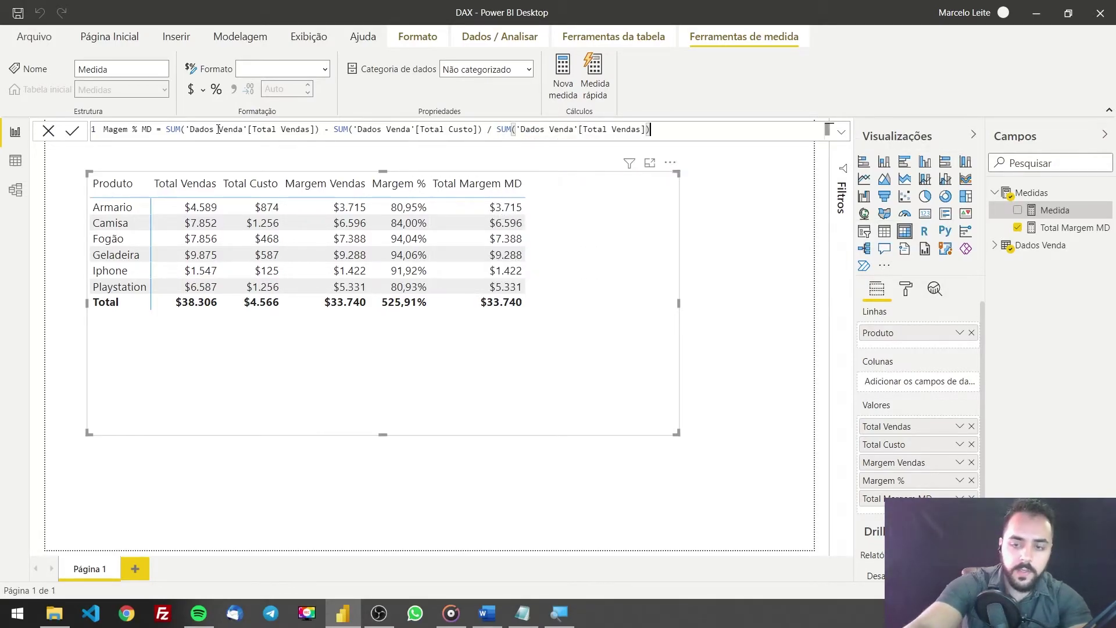
- Enclose the Total Vendas minus Total Custo subtraction in parentheses and commit the Magem % MD measure
left_click(166, 129)
type("(")
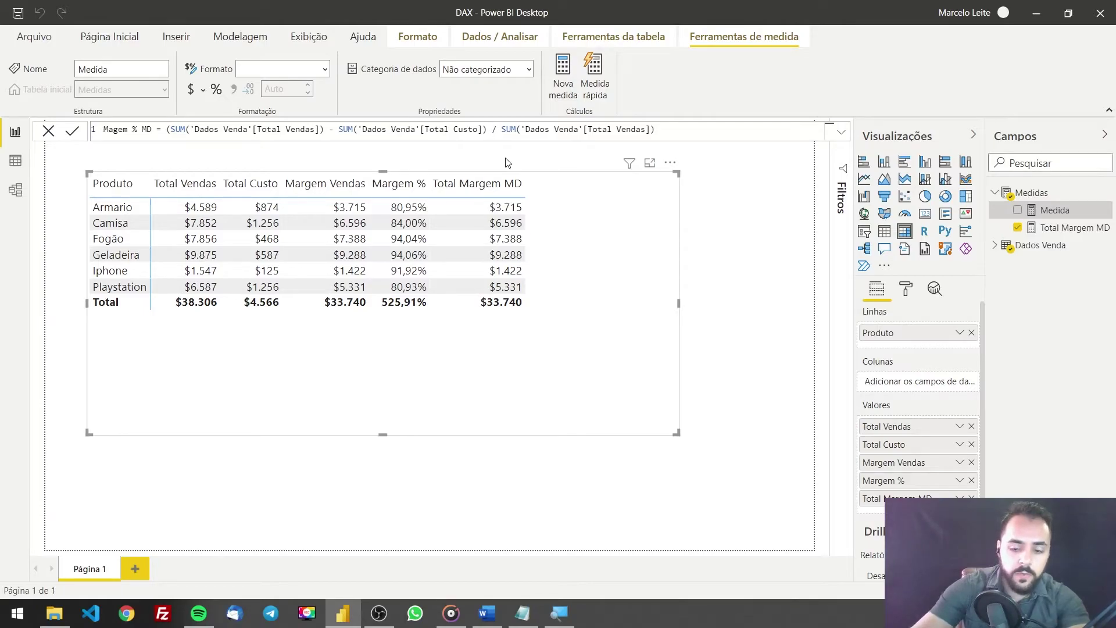
type(")")
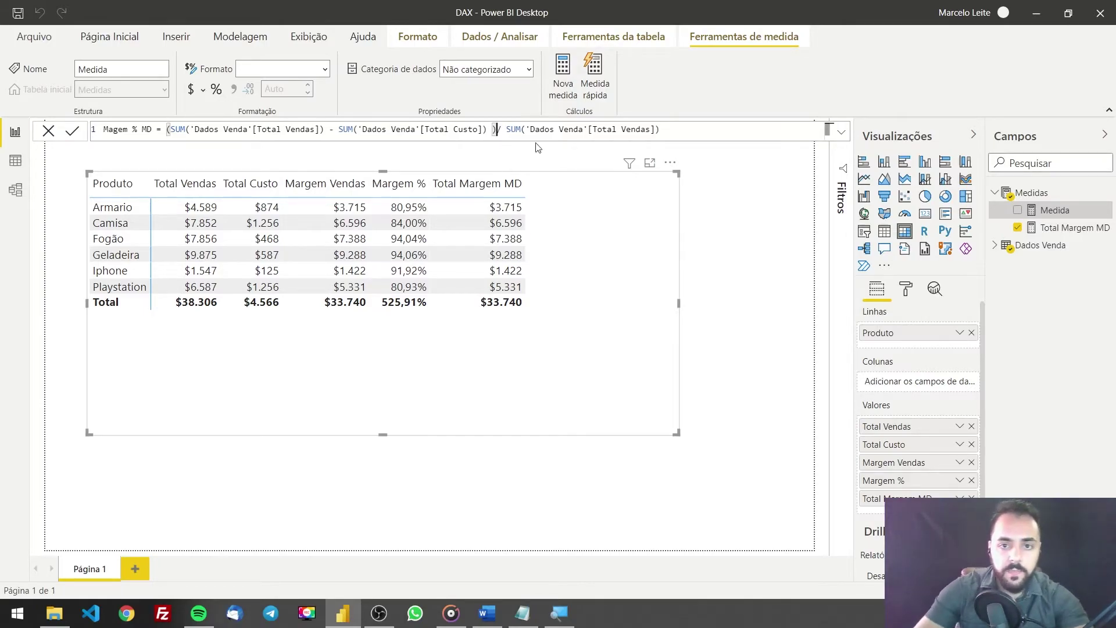
left_click(715, 129)
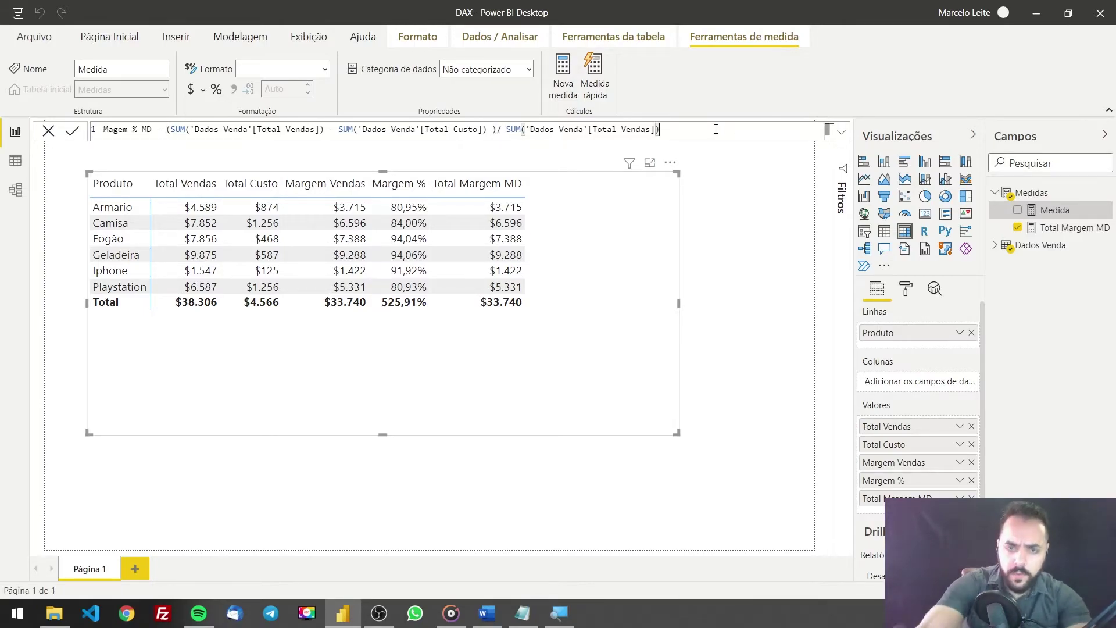
key("Return")
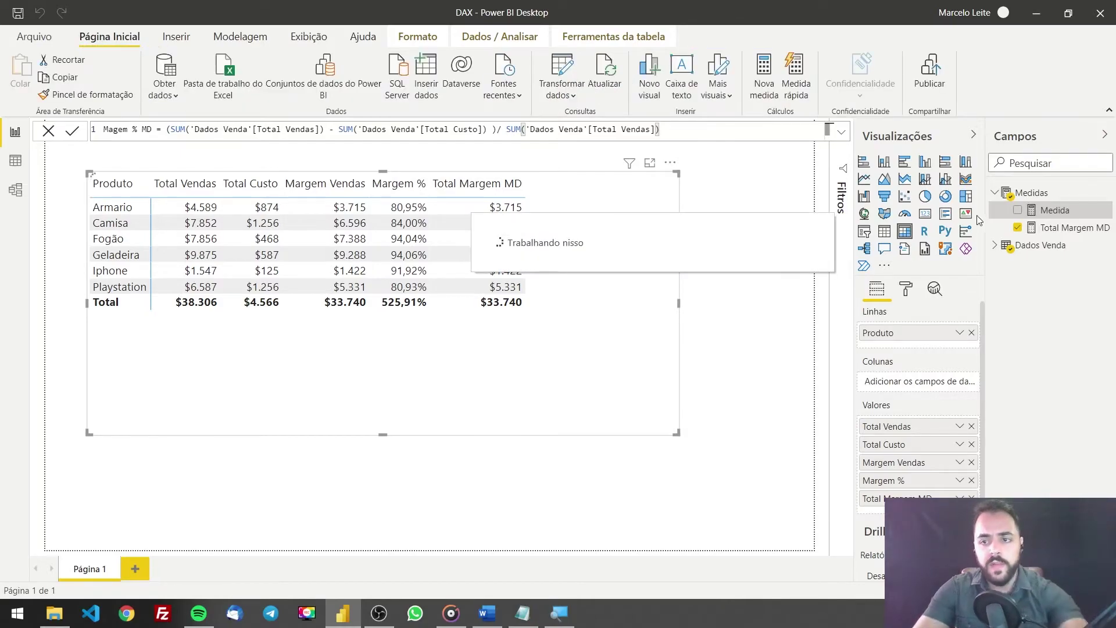
- Add the Magem % MD measure to the matrix, formatted as Porcentagem, and compare its total with the Margem % total
left_click_drag(1064, 212, 599, 237)
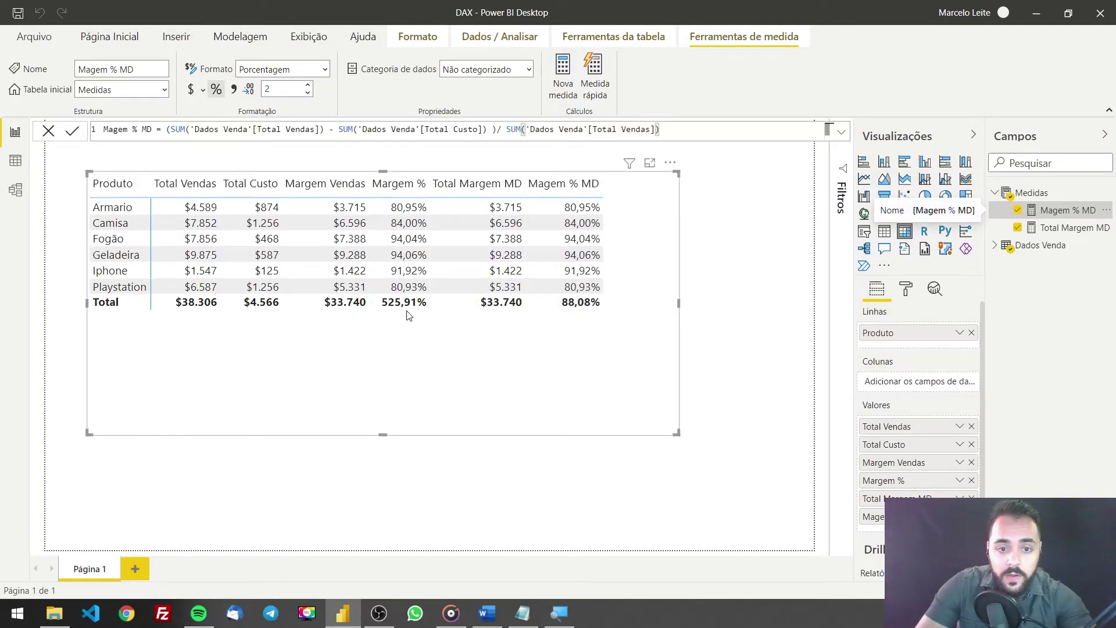
mouse_move(405, 311)
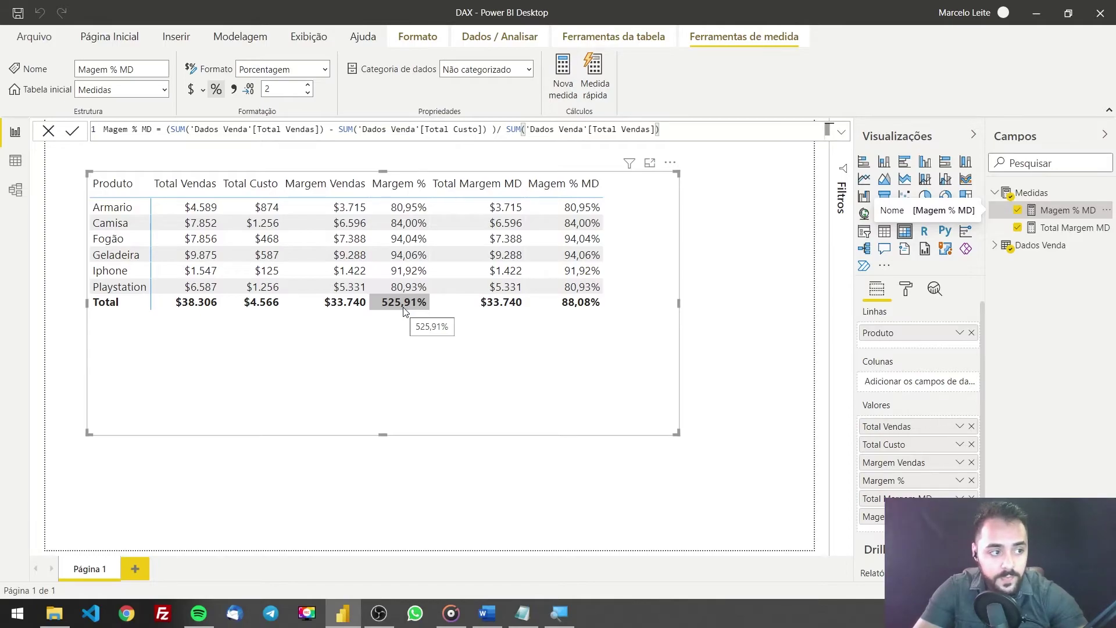
mouse_move(564, 304)
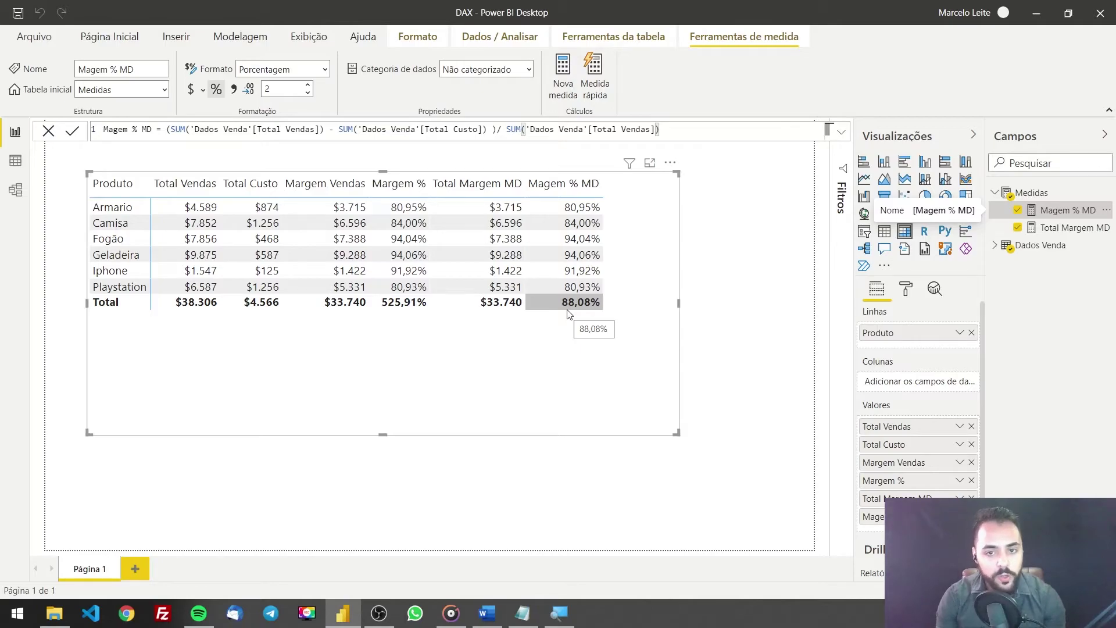
- Replace the parenthesised subtraction in the Magem % MD formula with the [Total Margem MD] measure and commit it
left_click(494, 129)
left_click_drag(498, 129, 167, 133)
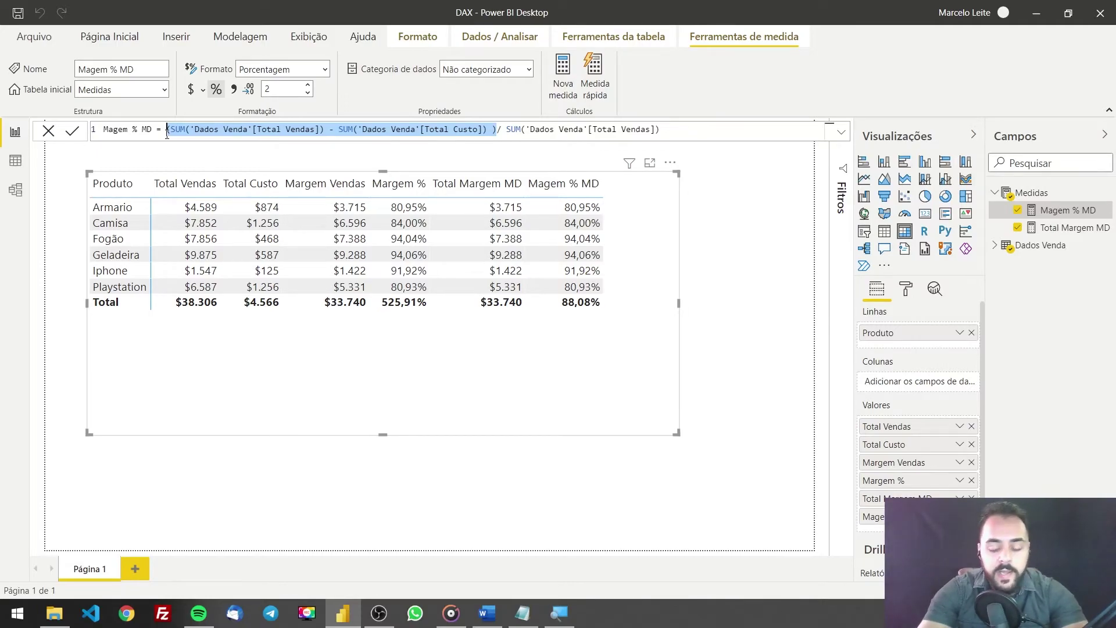
type("[T")
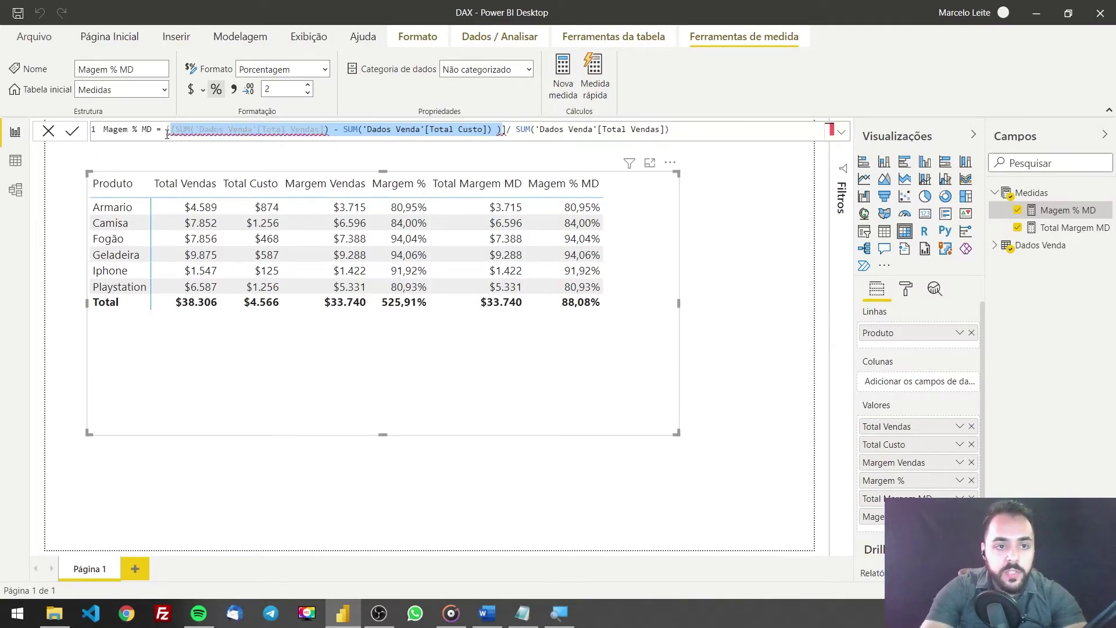
key("Tab")
key("Delete")
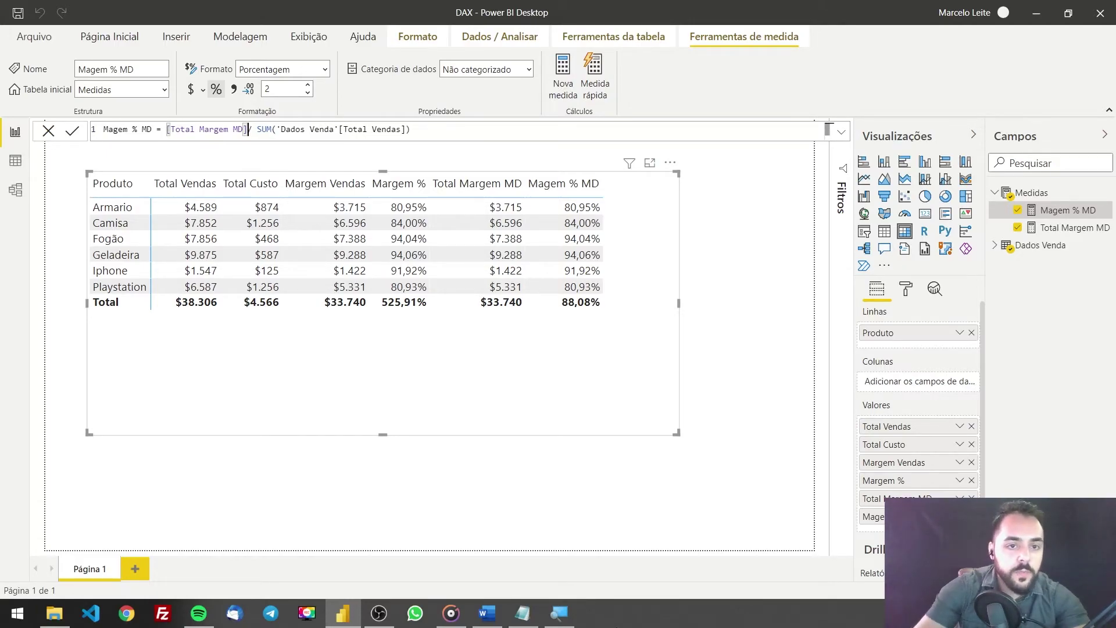
key("BackSpace")
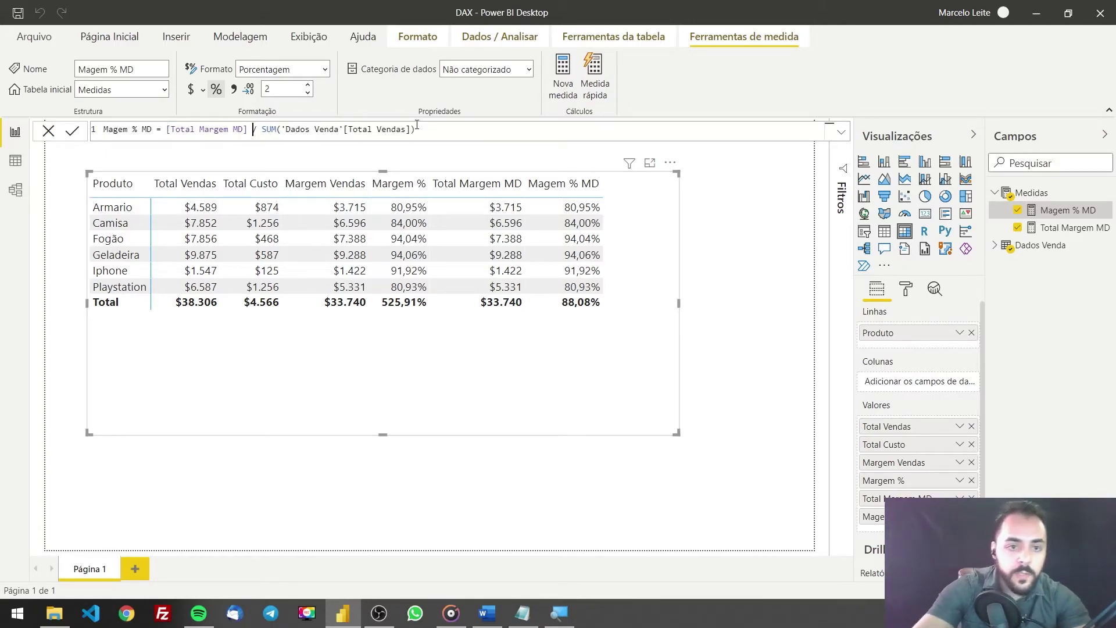
left_click(419, 132)
left_click_drag(244, 129, 166, 129)
left_click(445, 128)
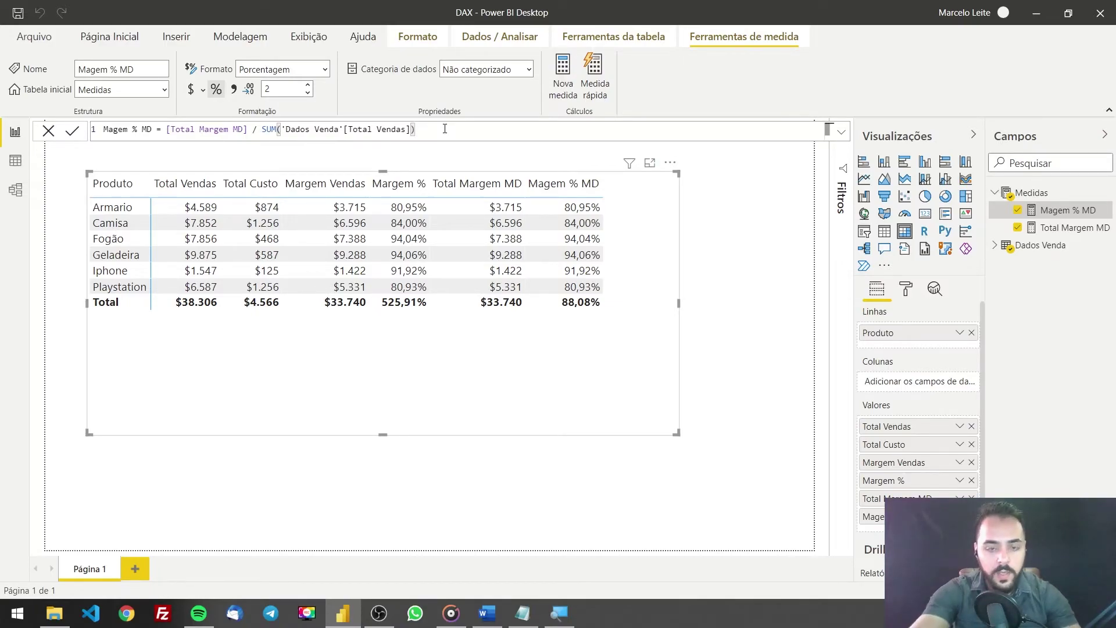
key("Return")
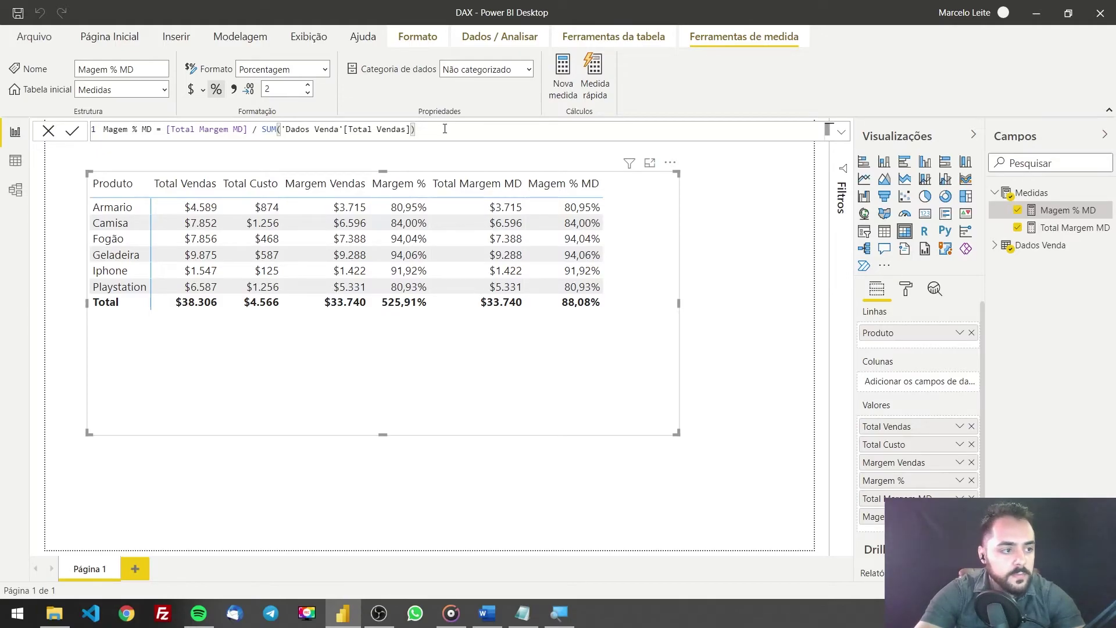
- Remove the division by the Total Vendas sum and insert DIVIDE( before [Total Margem MD] in the formula
left_click_drag(444, 128, 251, 130)
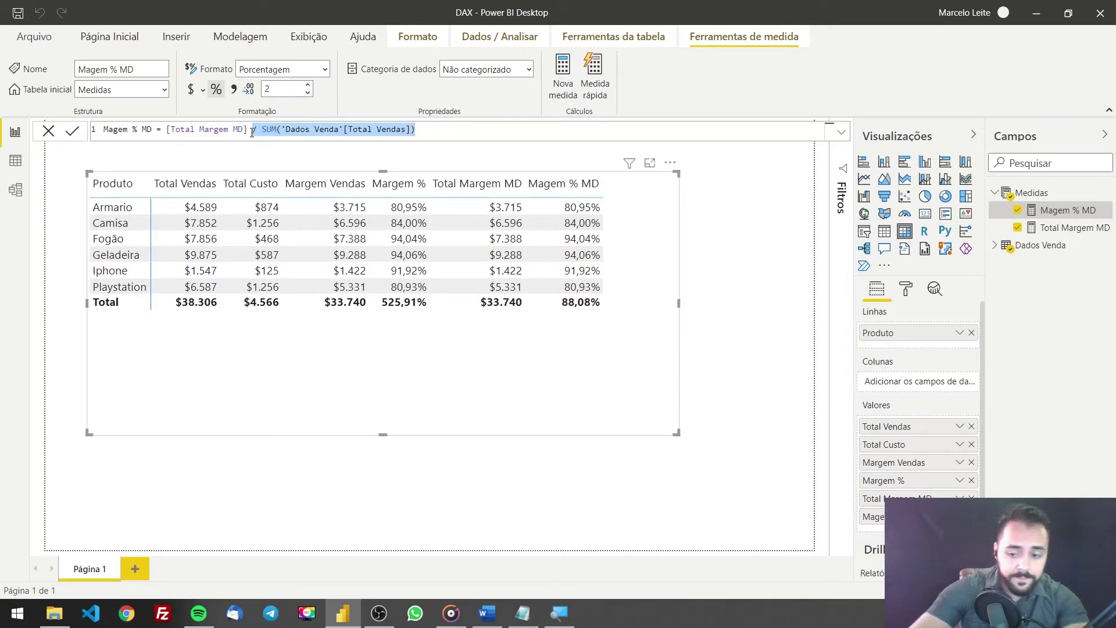
key("BackSpace")
key("Left")
key("Left")
key("Left")
key("Left")
key("Left")
key("Left")
key("Left")
key("Left")
key("Left")
key("Left")
key("Left")
key("Left")
key("Left")
key("Left")
key("Left")
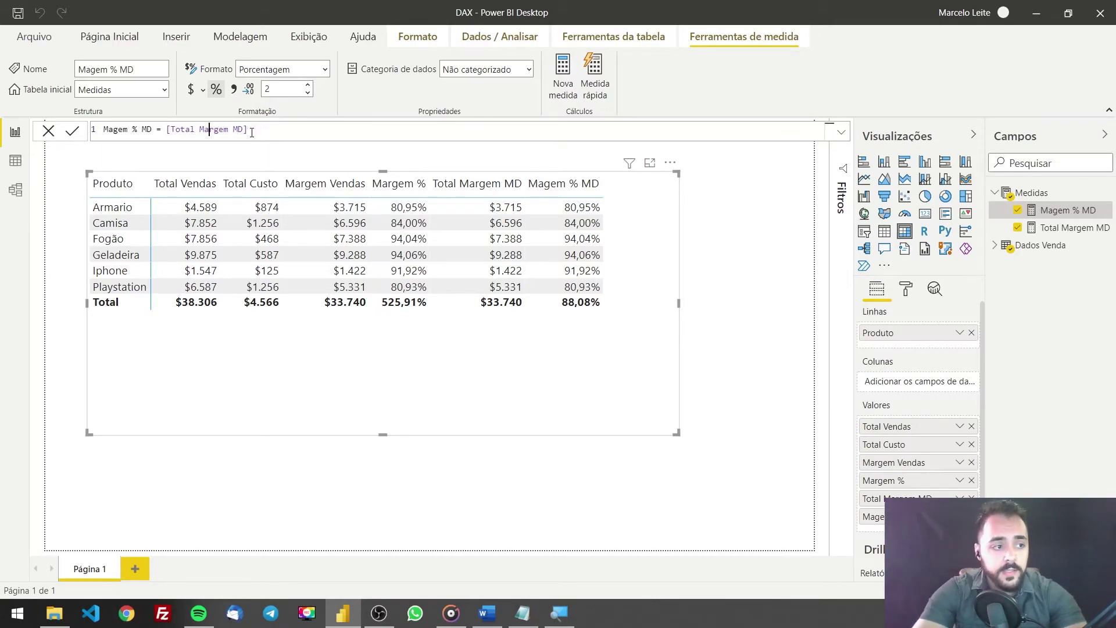
key("Left")
key("Left")
key("Left")
type("DIVIDE(")
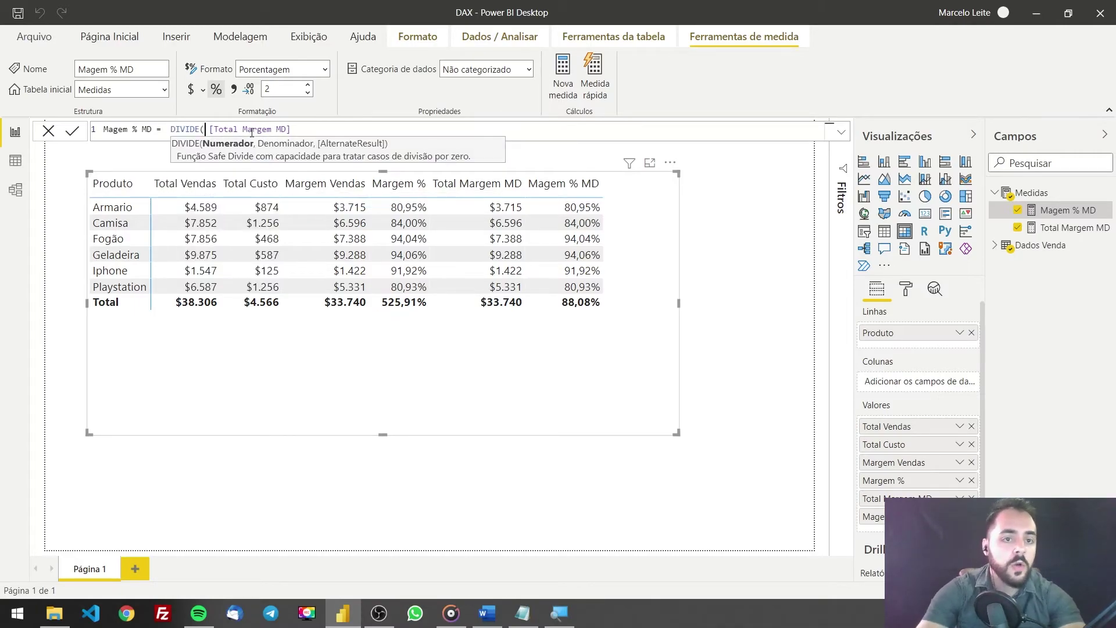
- Add SUM('Dados Venda'[Total Custo]) as the DIVIDE denominator after [Total Margem MD]
left_click(293, 130)
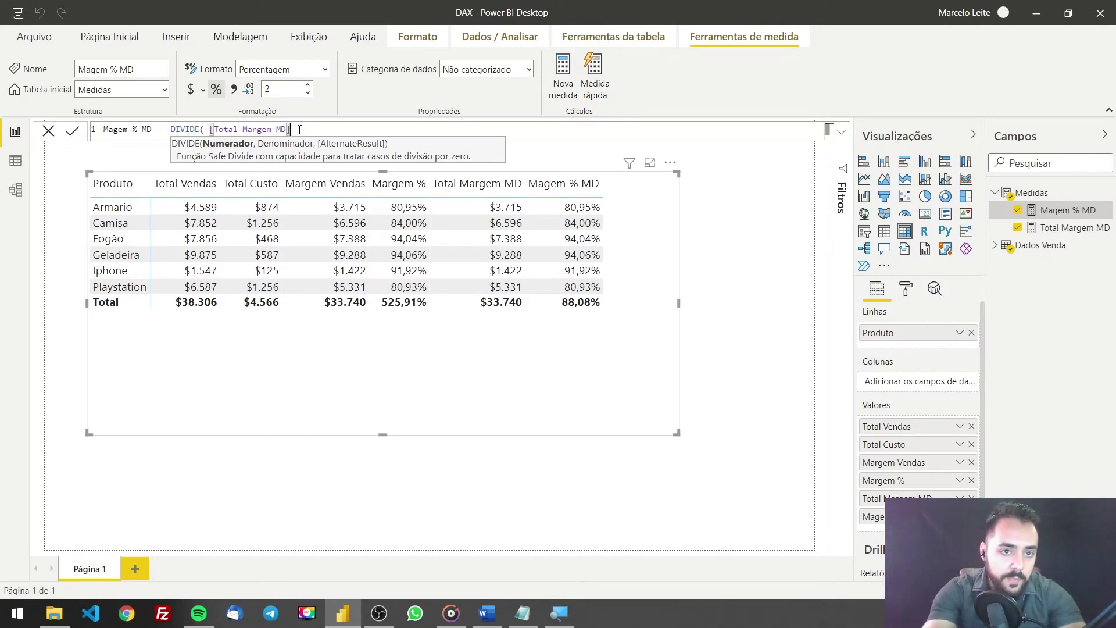
type(",")
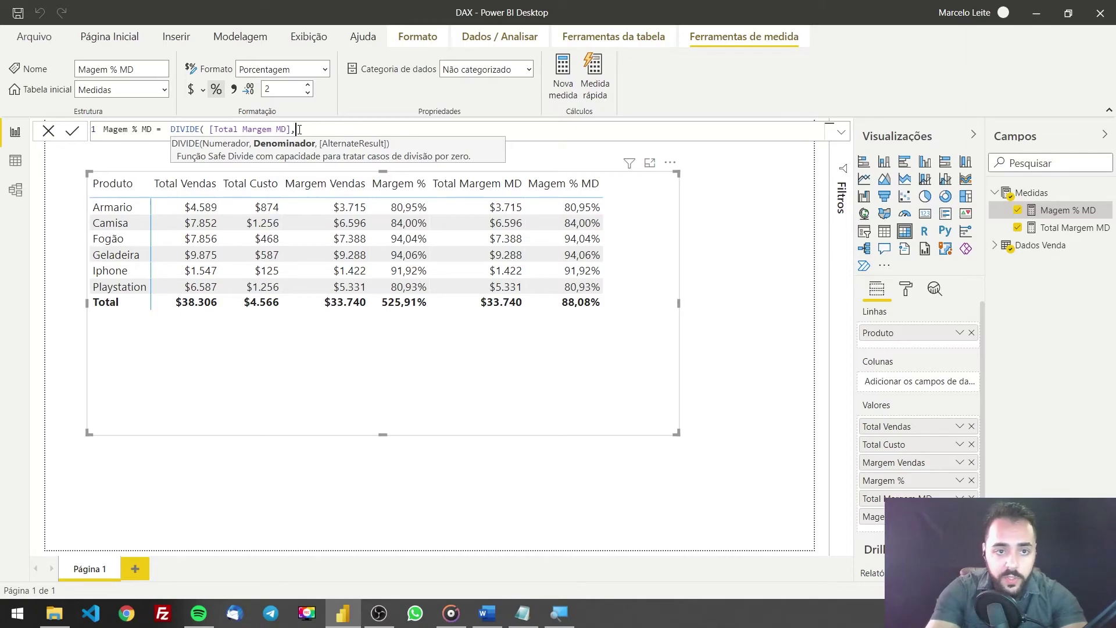
type("SUM(")
key("Down")
key("Down")
key("Down")
key("Down")
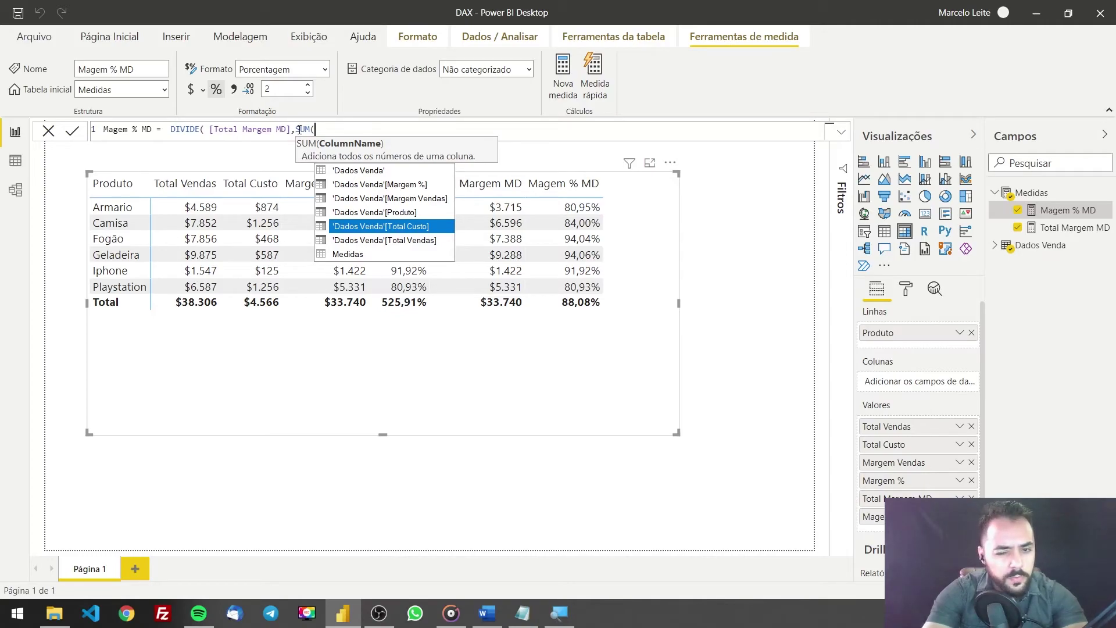
key("Tab")
type(")")
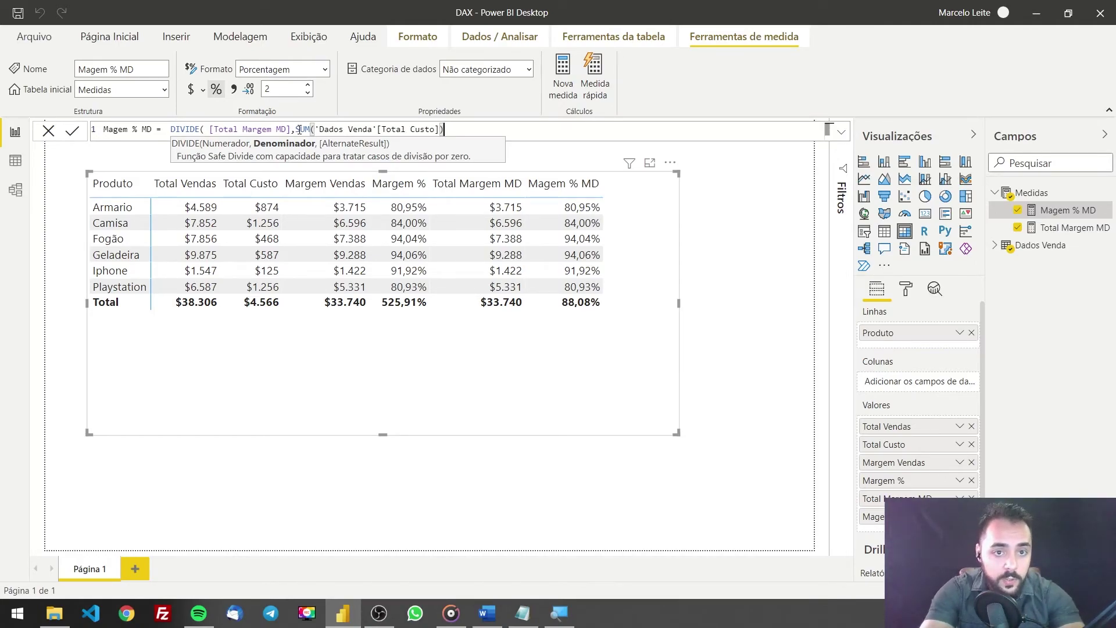
- Set DIVIDE's alternate result to "Não tem divisão", close the function and commit the measure
type(",\"Não t")
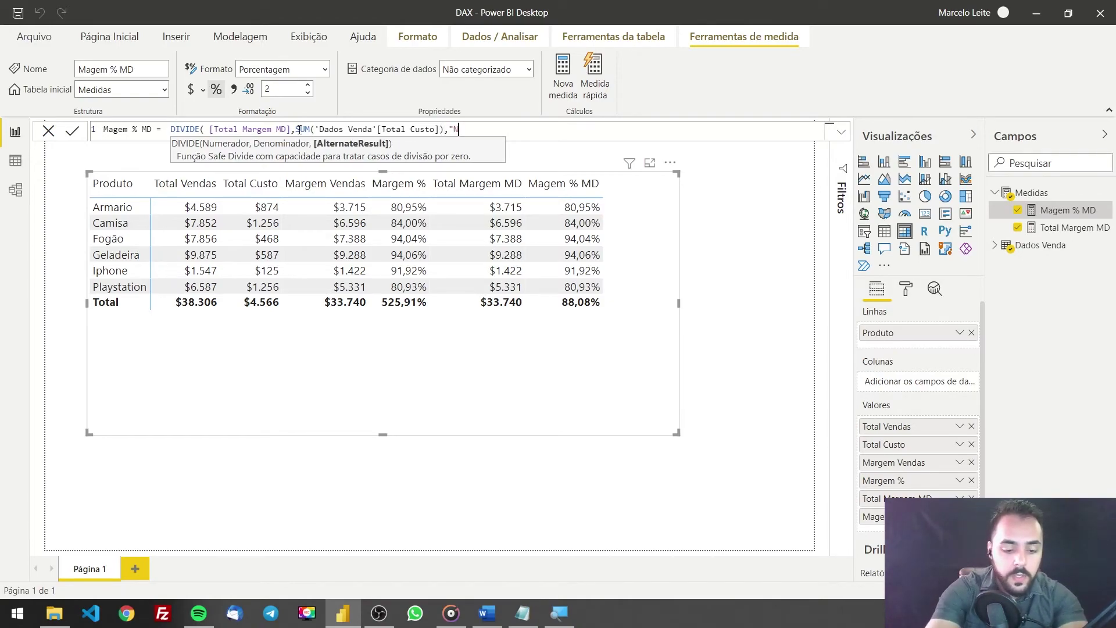
type("visão\"")
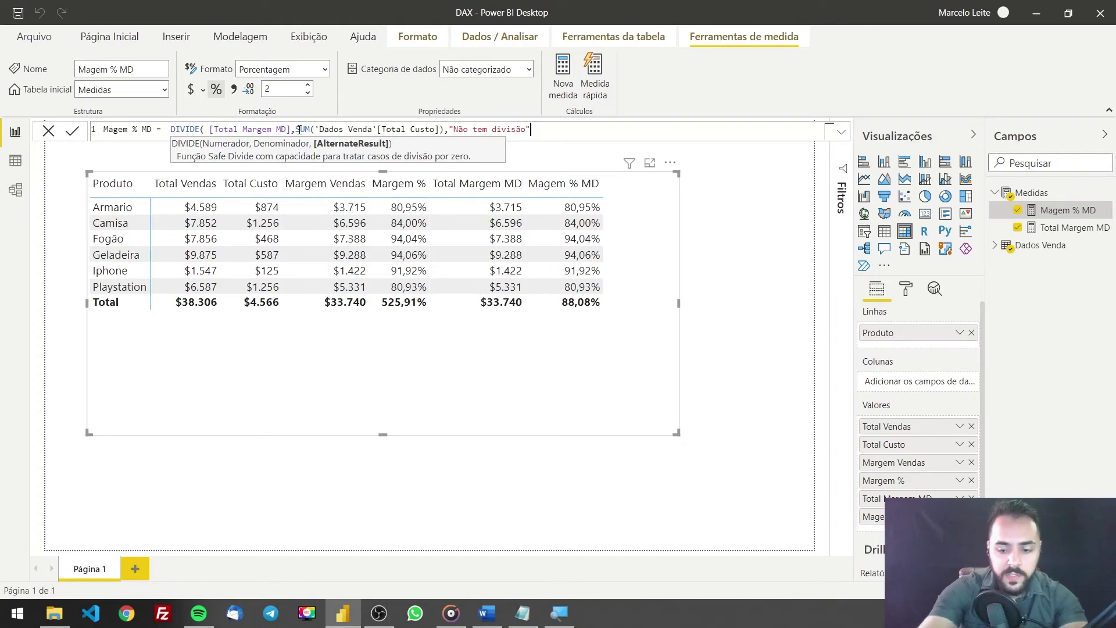
type(")")
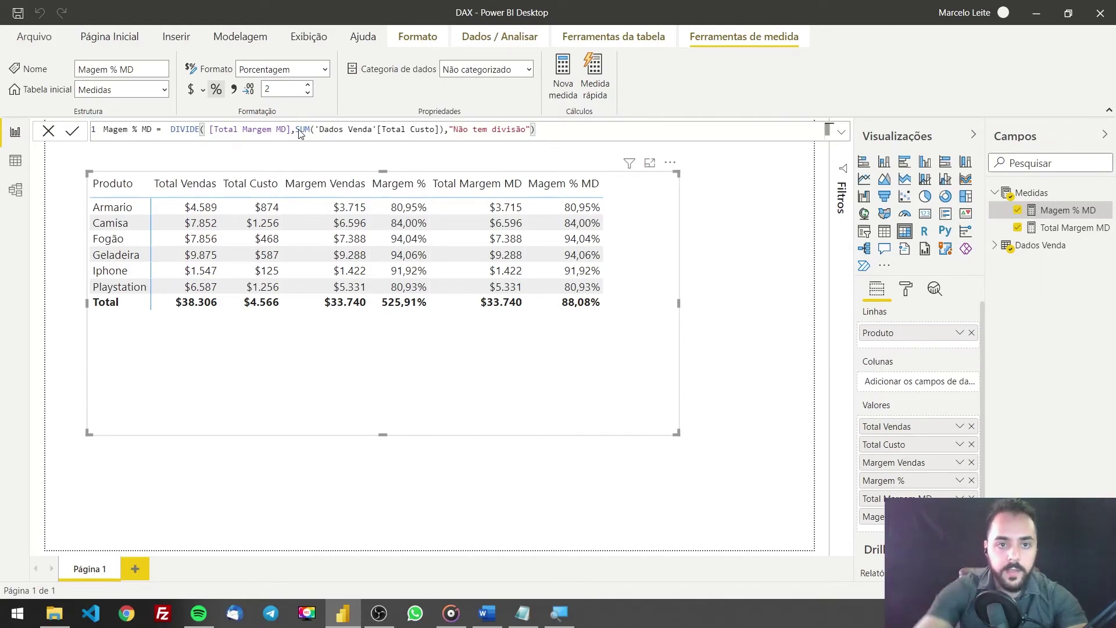
key("Return")
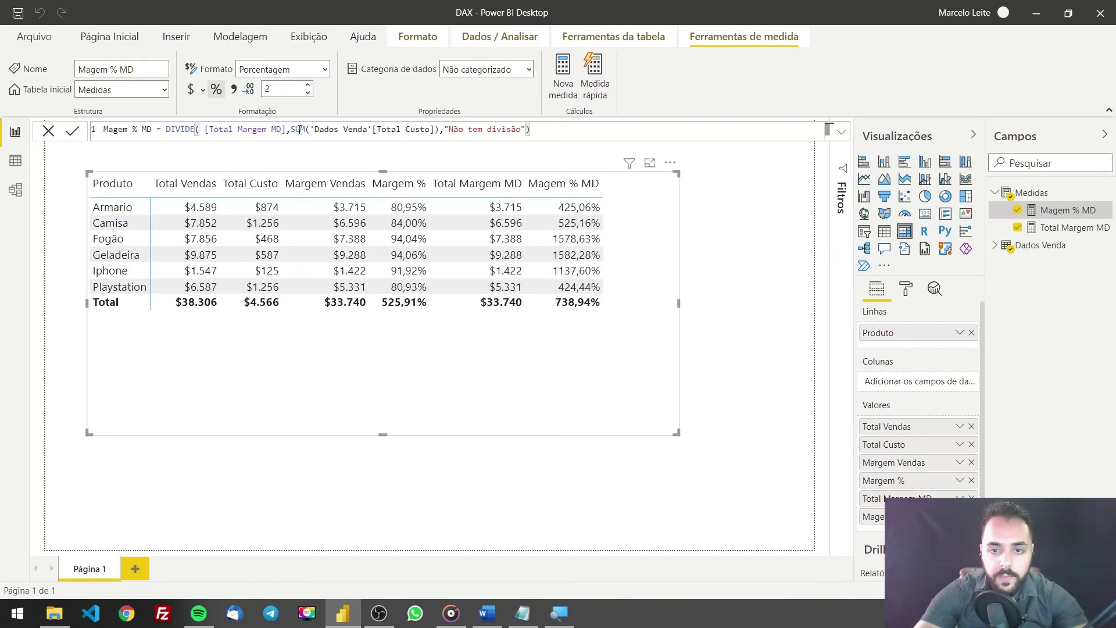
- Change the DIVIDE denominator to sum 'Dados Venda'[Total Vendas], add a space before SUM, and commit the measure
left_click(296, 129)
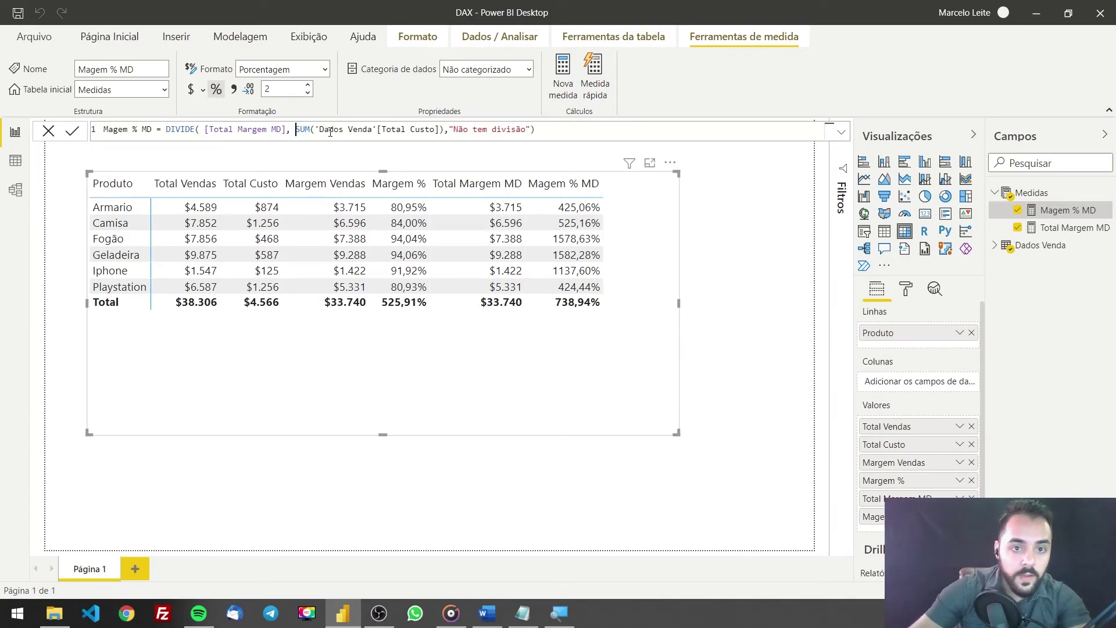
left_click(433, 129)
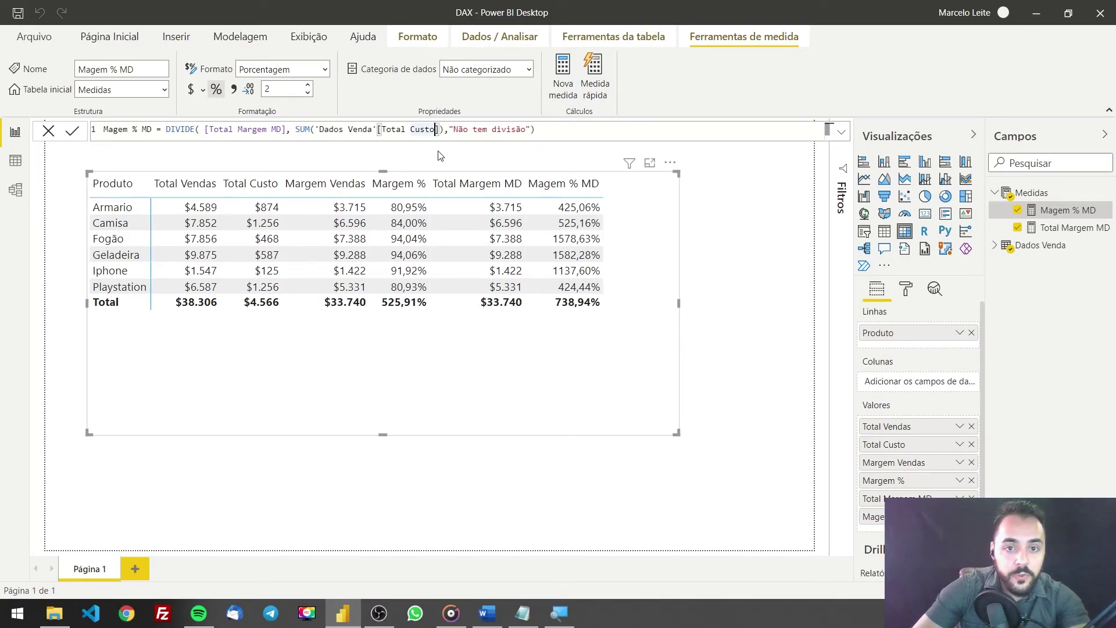
key("BackSpace")
key("BackSpace")
key("BackSpace")
key("BackSpace")
key("BackSpace")
key("Down")
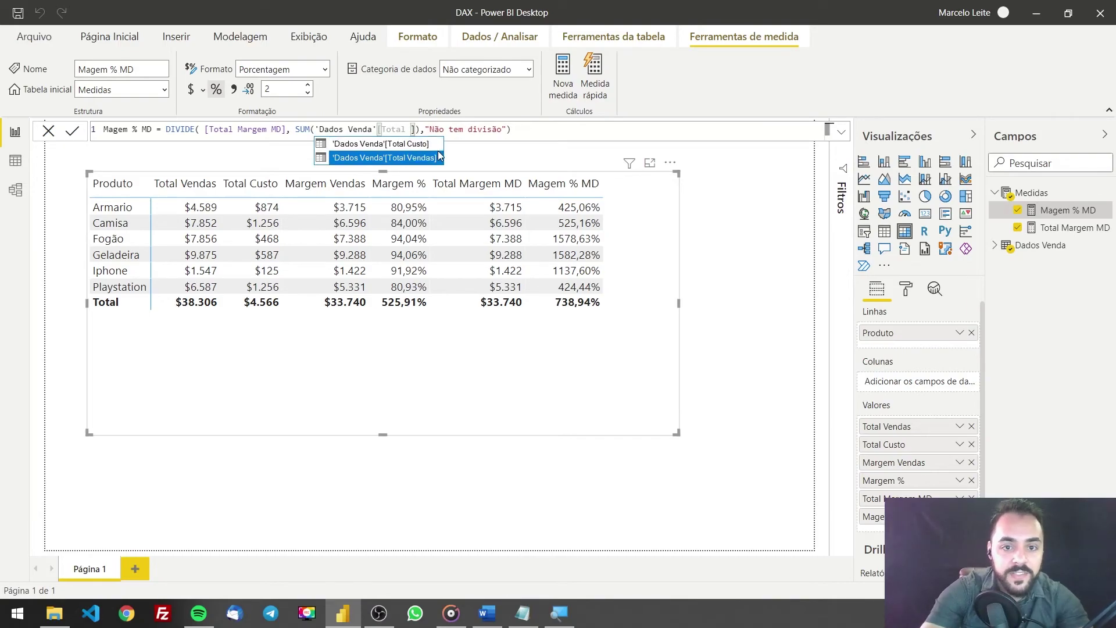
key("Tab")
key("Return")
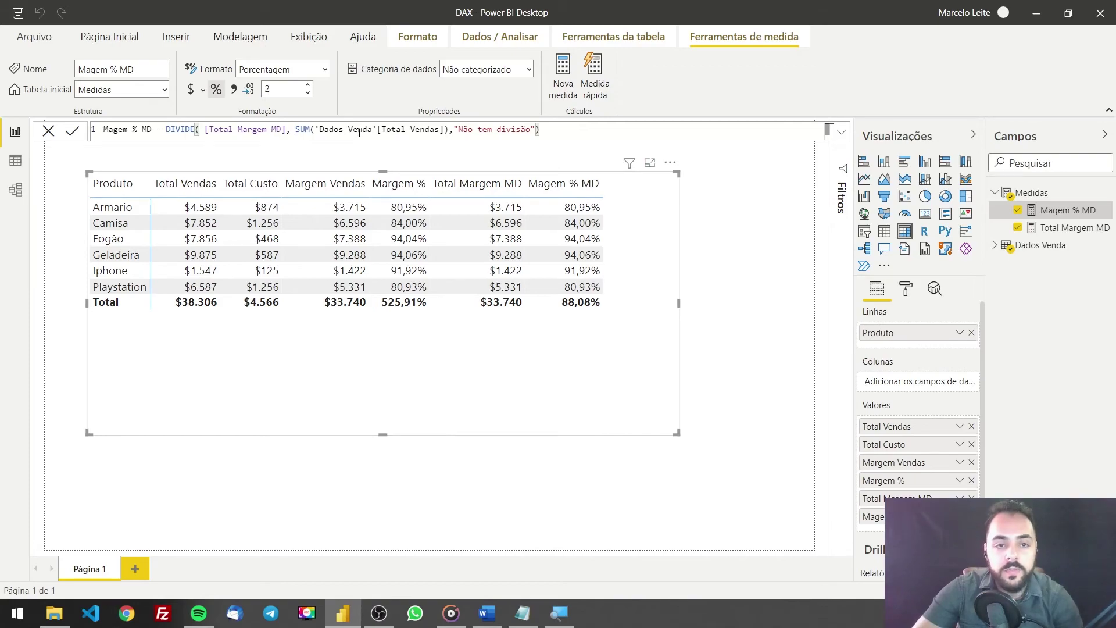
- Highlight the "Não tem divisão" alternate result and the whole DIVIDE expression to review the finished formula
left_click_drag(536, 129, 455, 128)
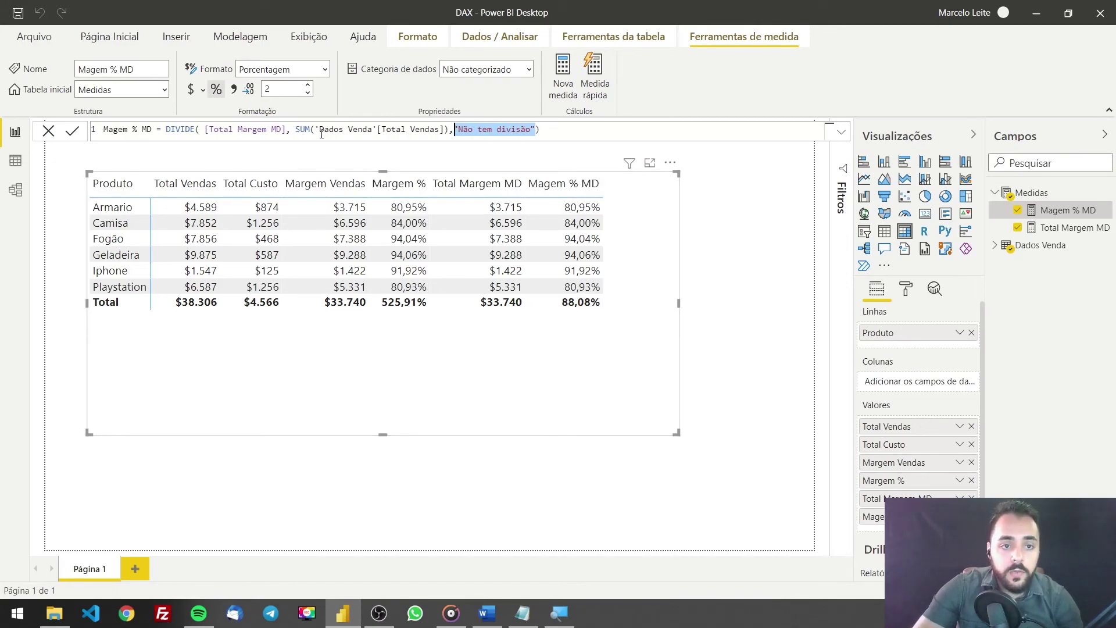
left_click(177, 132)
left_click_drag(568, 130, 165, 133)
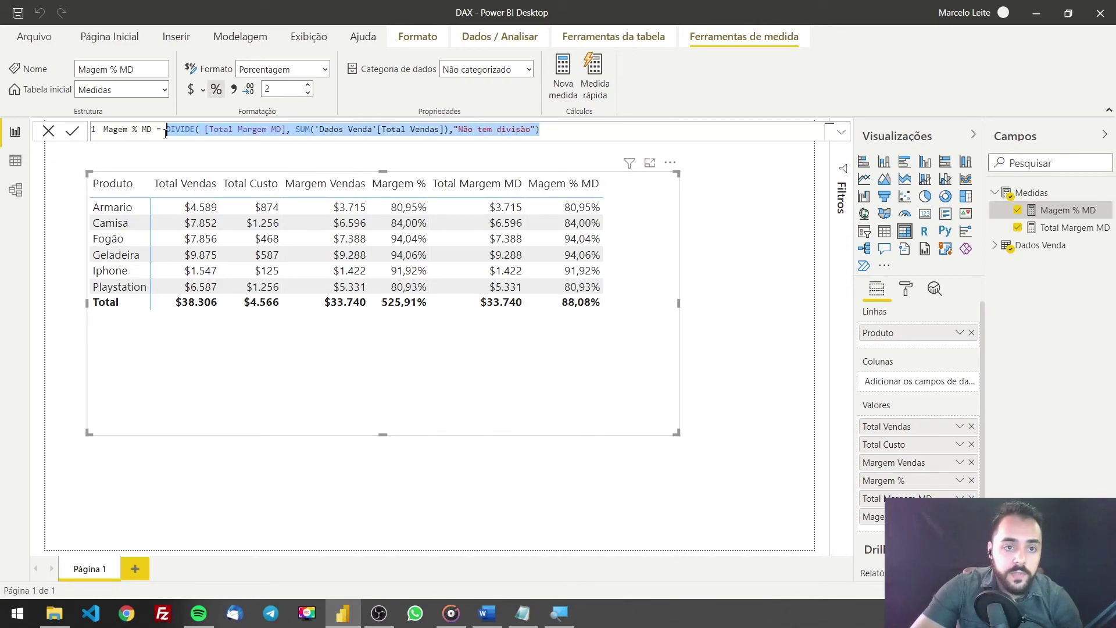